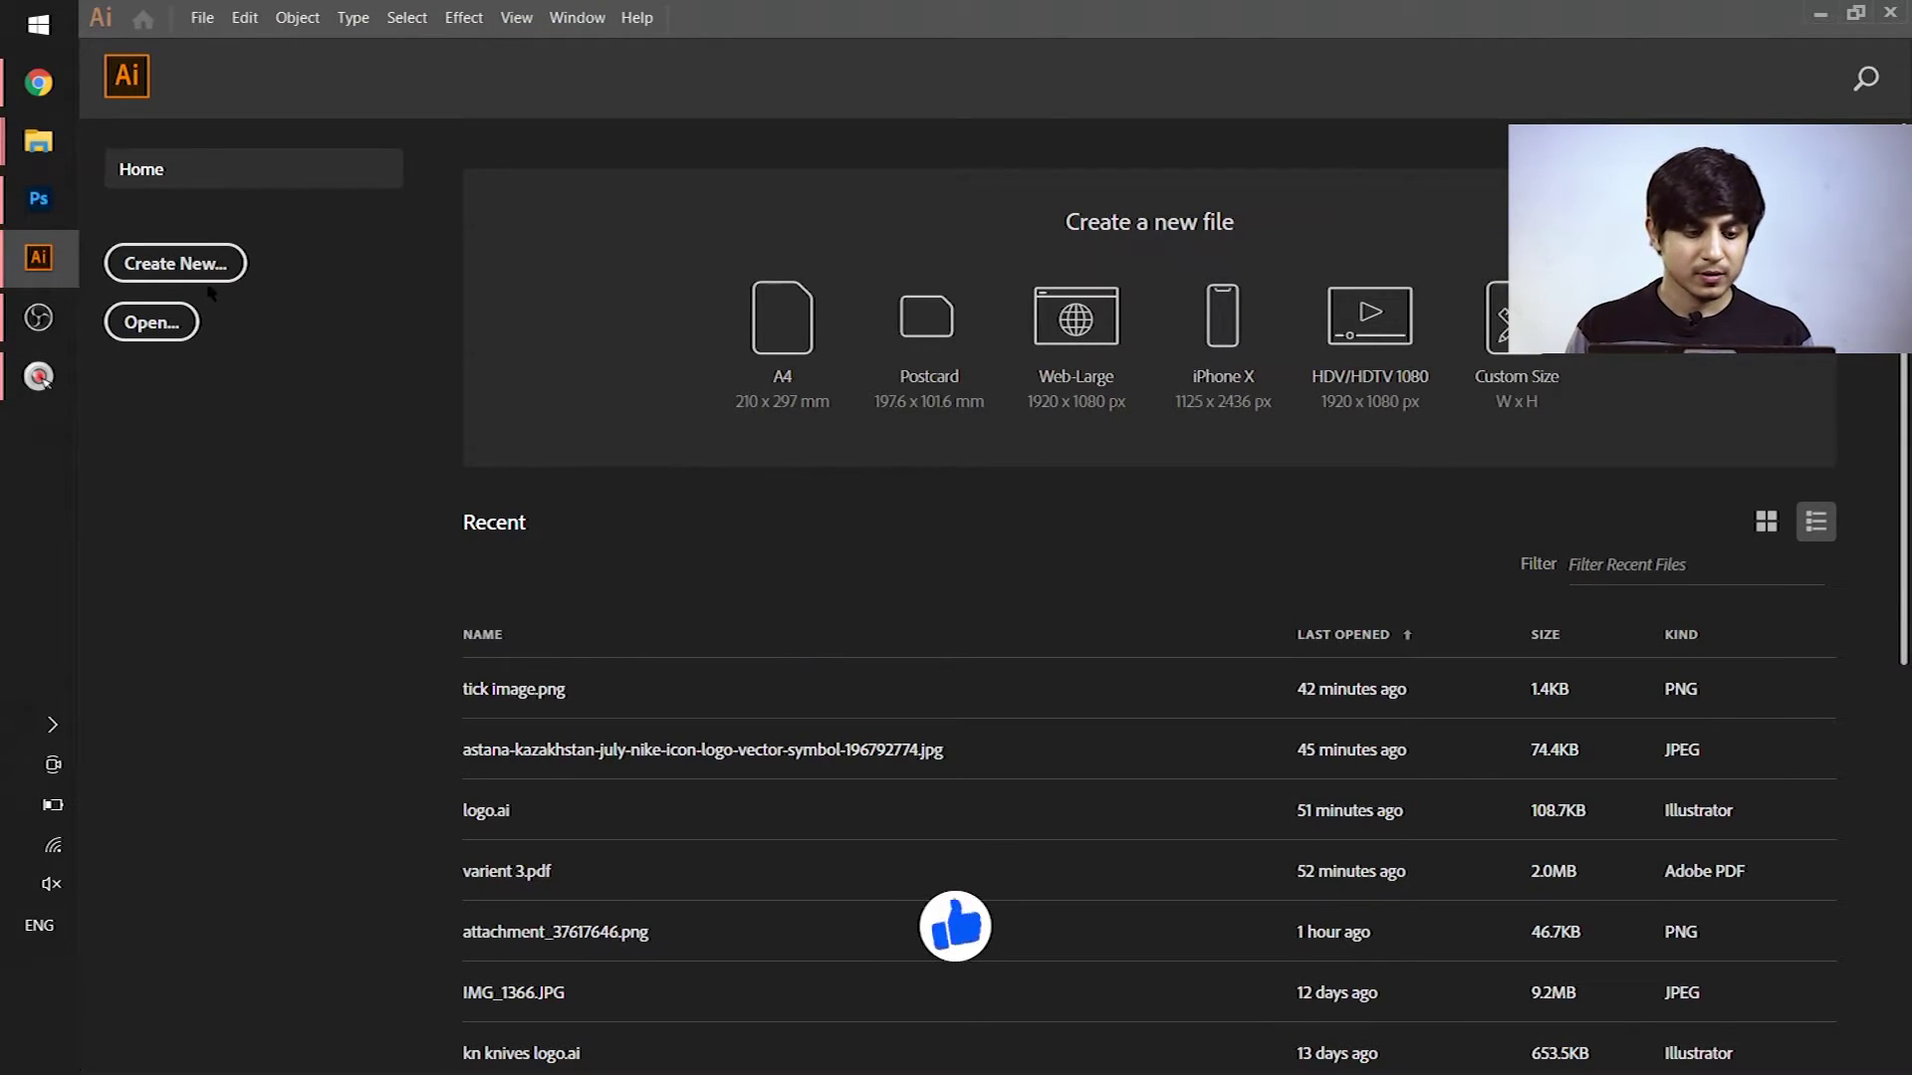
# Create a 1000 x 1000 px document and place the Nike logos image from the Ps material folder in it
pyautogui.click(175, 263)
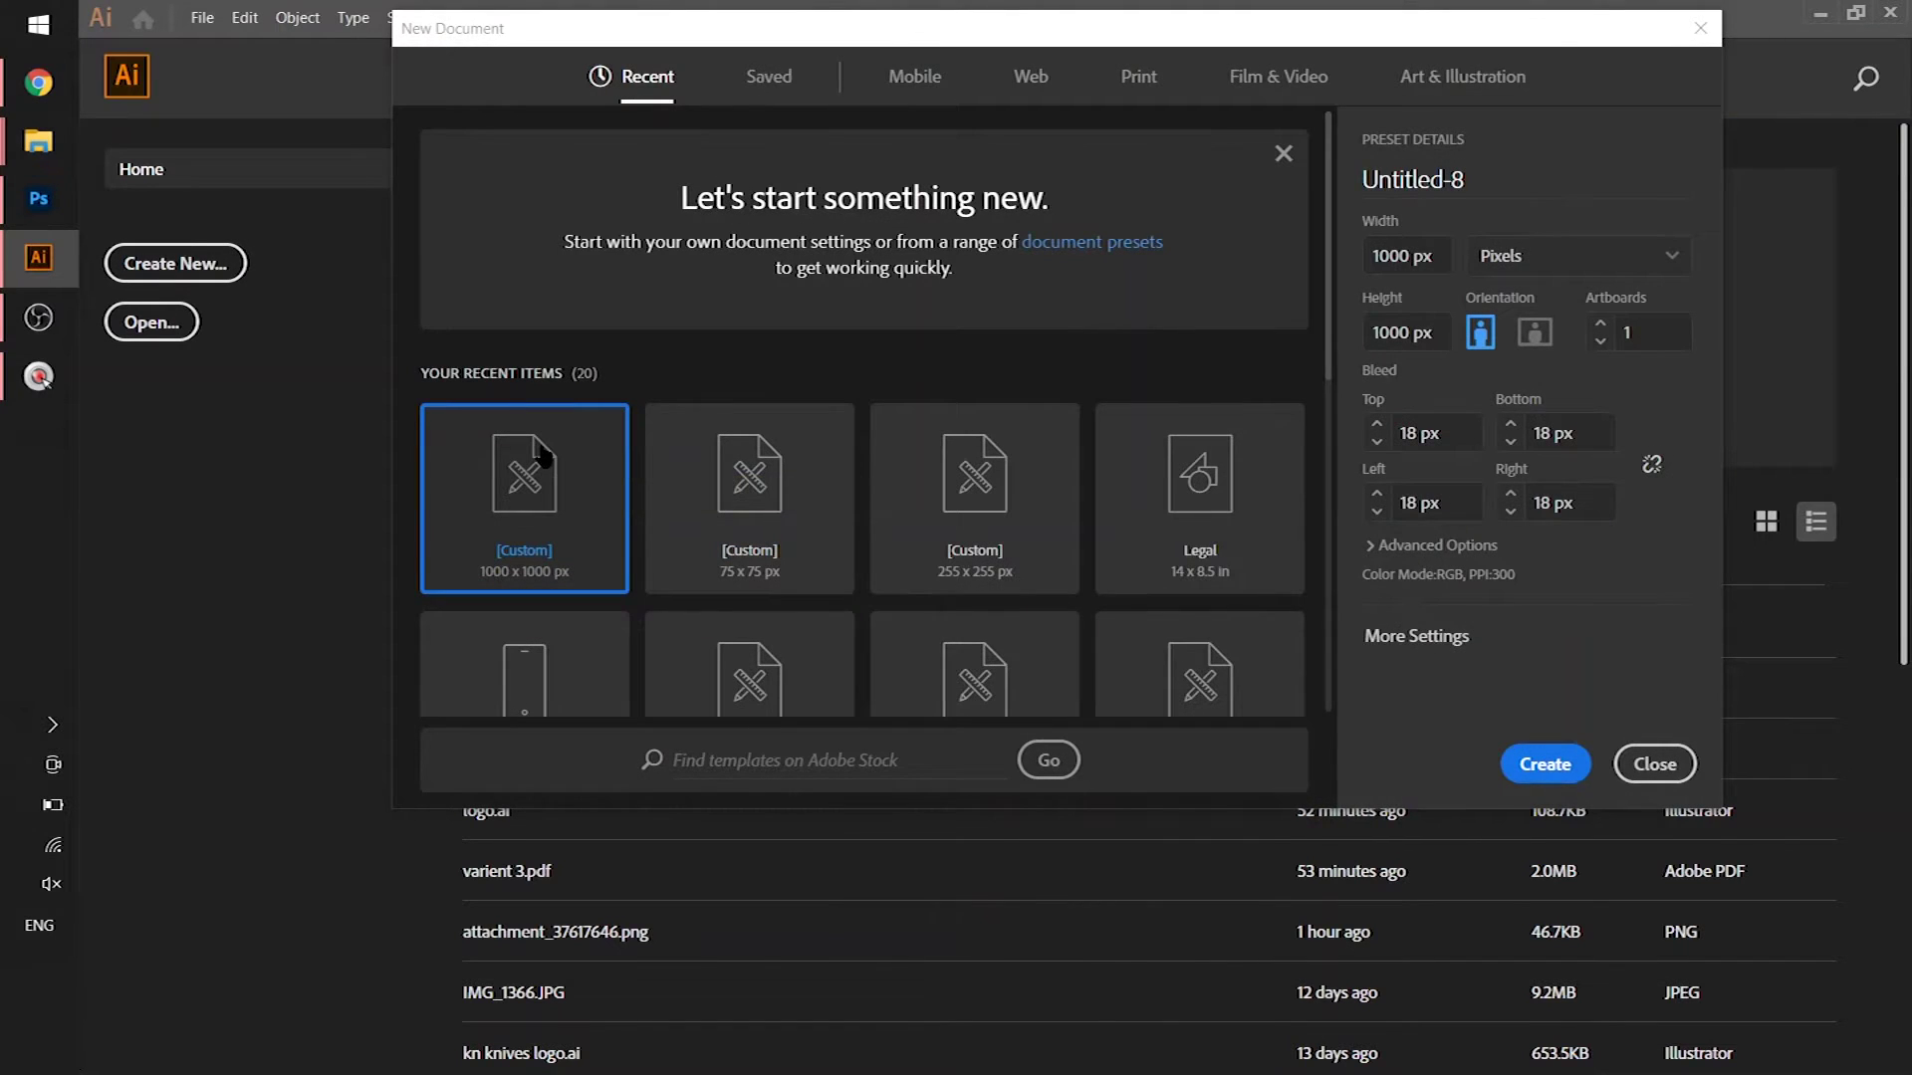
pyautogui.doubleClick(544, 455)
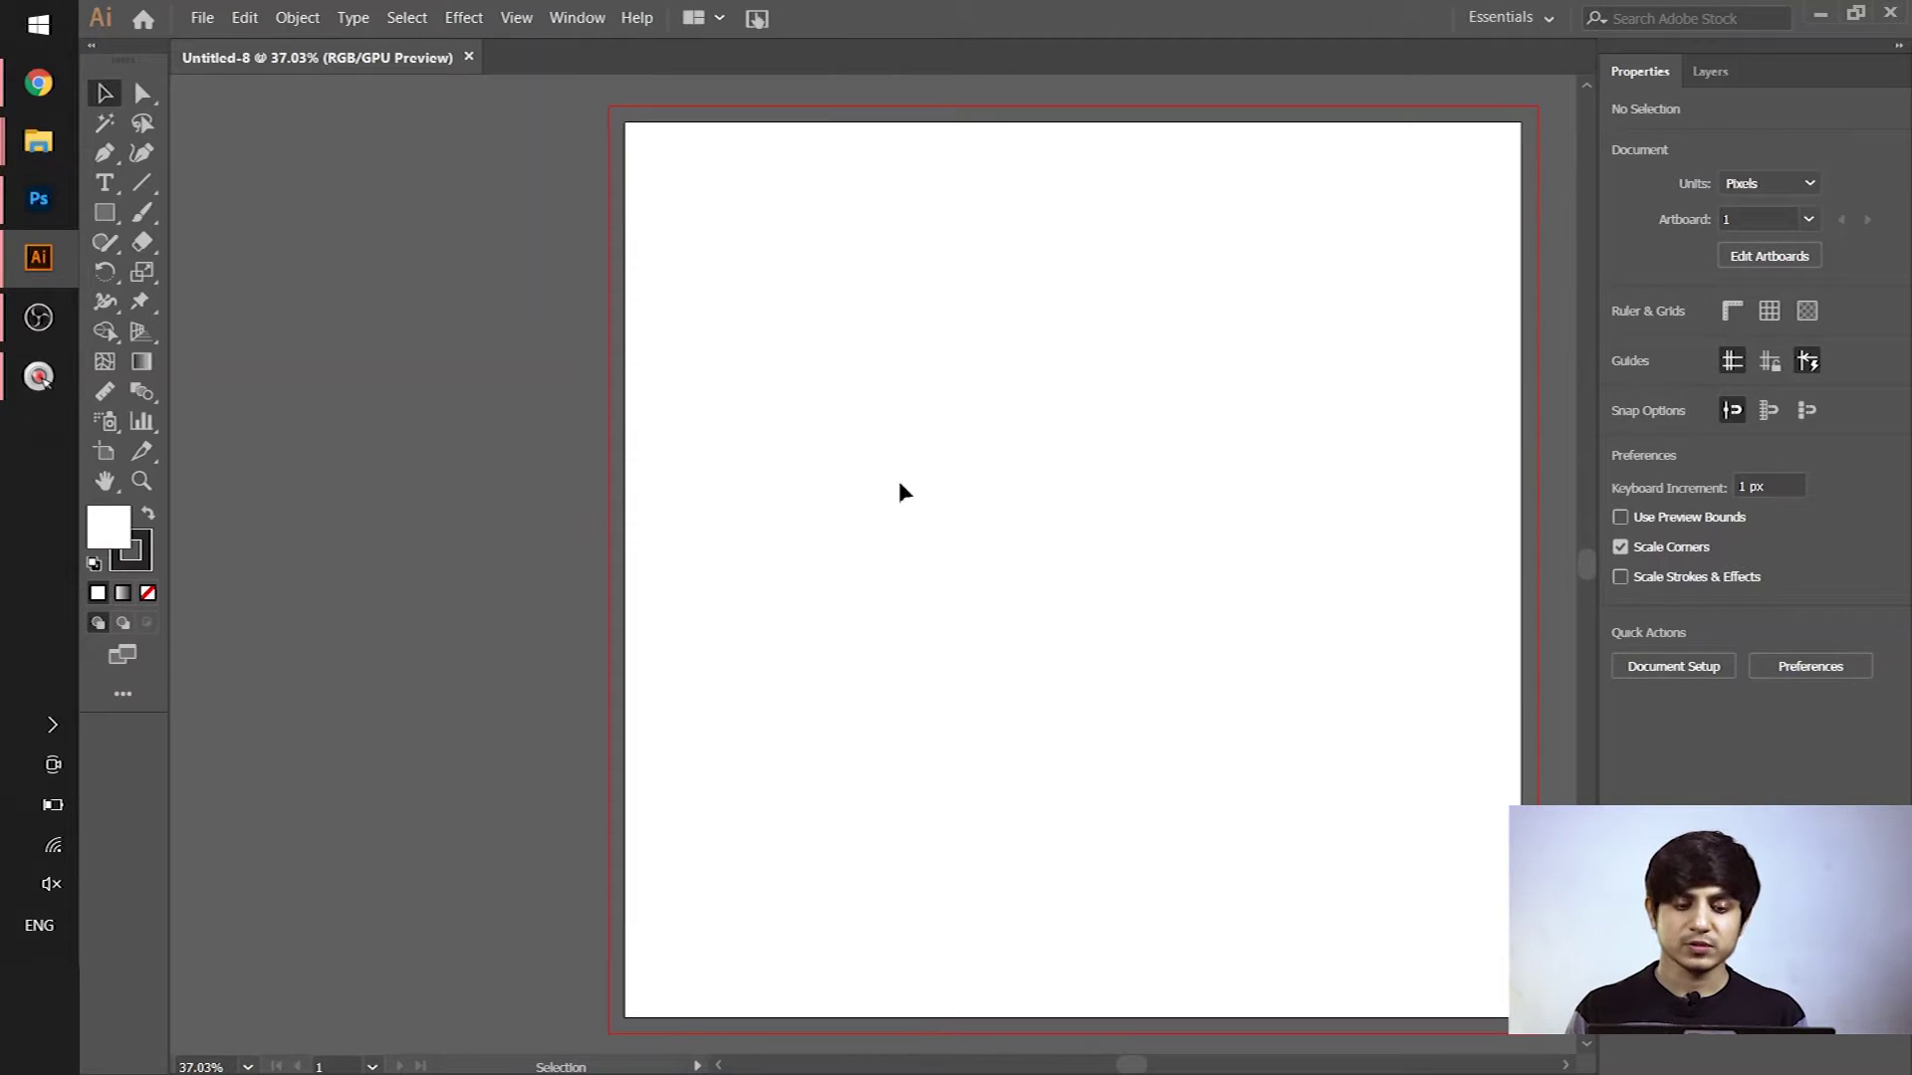
pyautogui.click(44, 145)
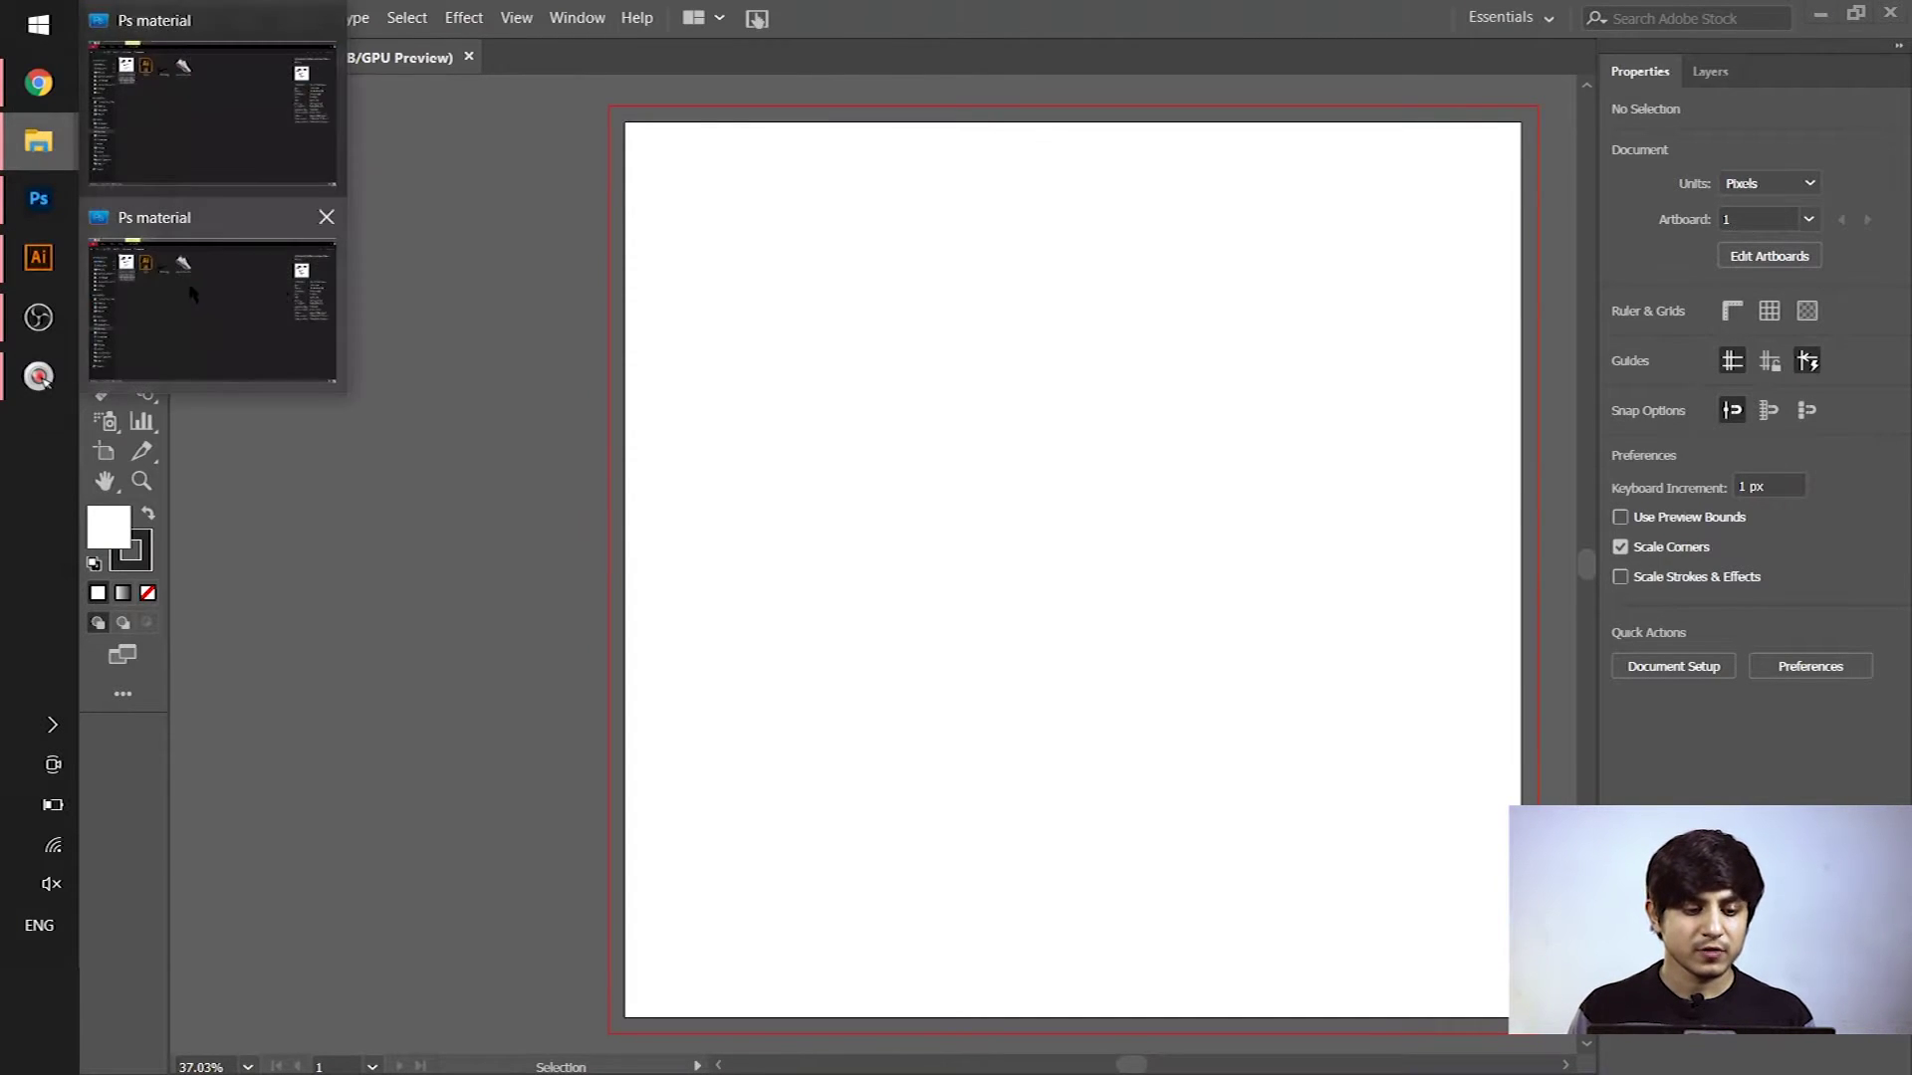
pyautogui.click(213, 107)
pyautogui.moveTo(356, 185); pyautogui.dragTo(543, 498)
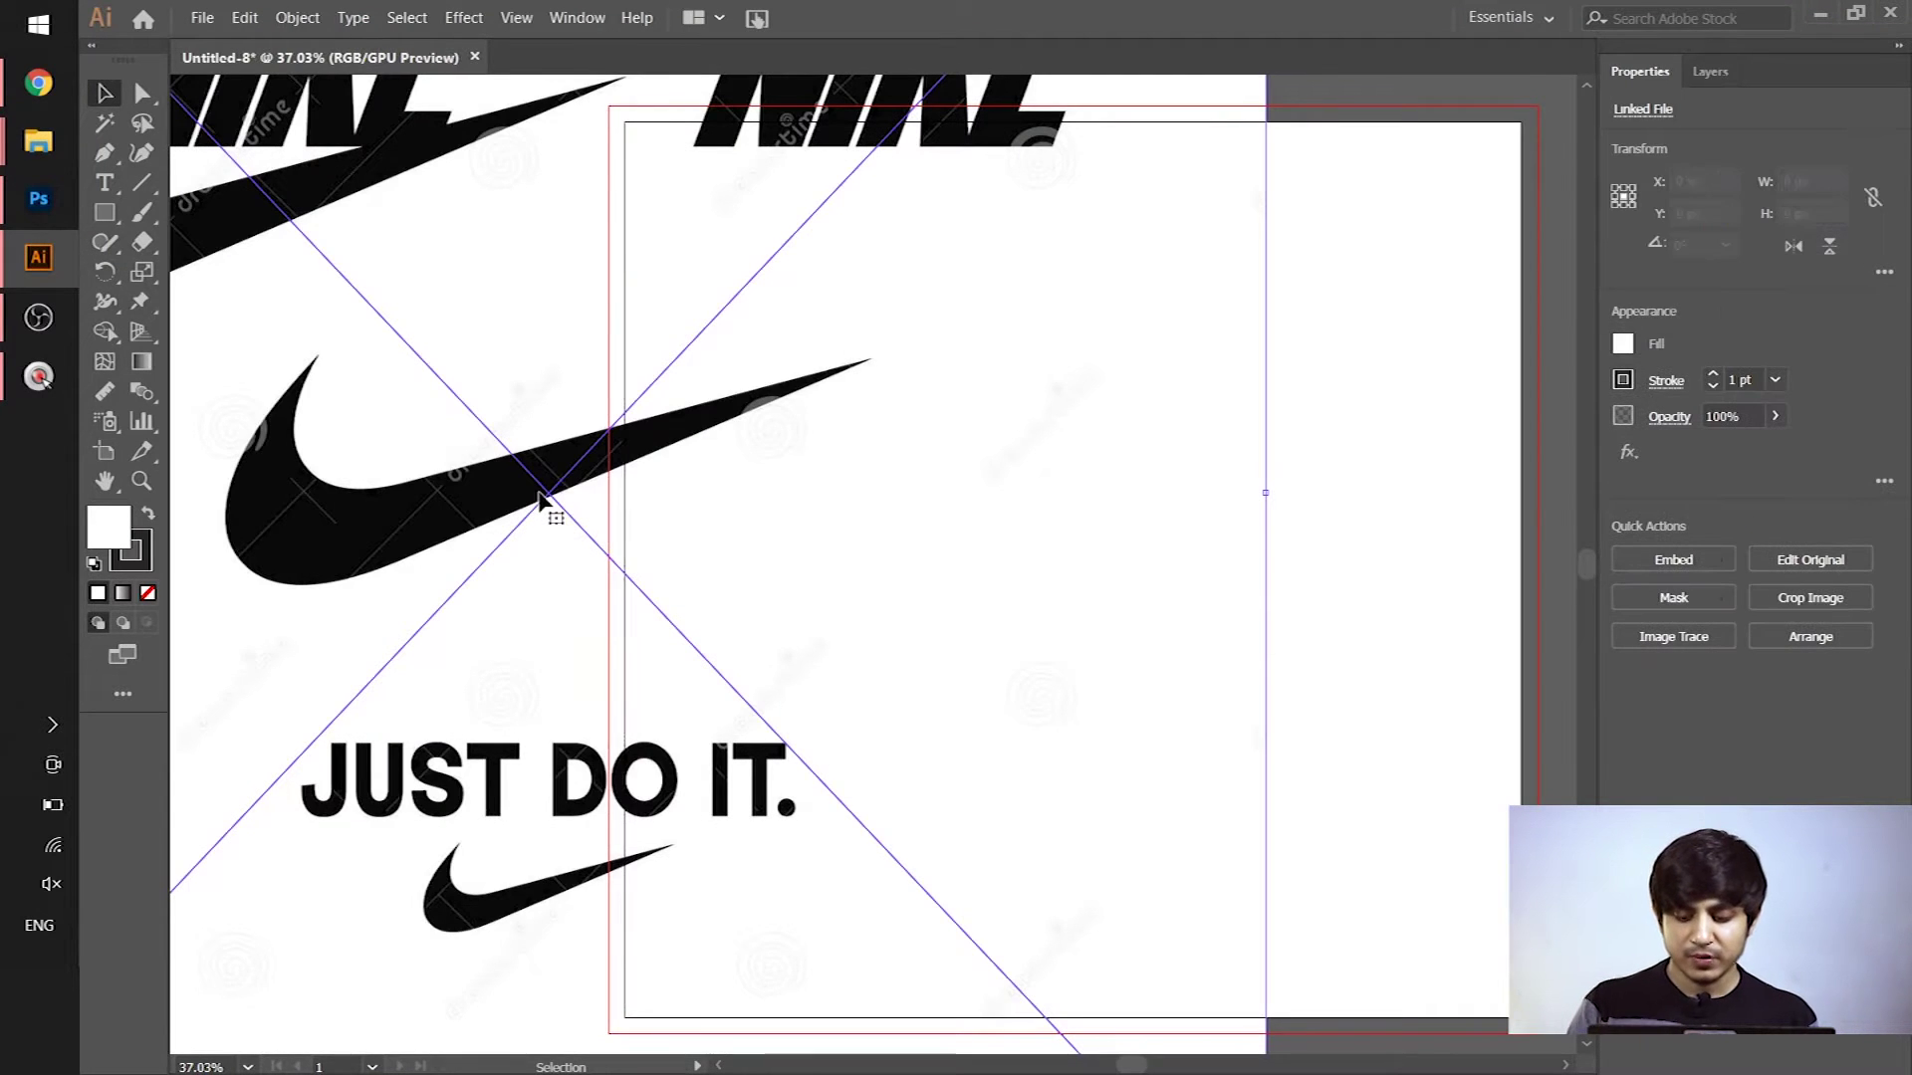
pyautogui.hotkey('ctrl', '-')
pyautogui.hotkey('ctrl', '-')
pyautogui.hotkey('ctrl', '-')
pyautogui.hotkey('ctrl', '-')
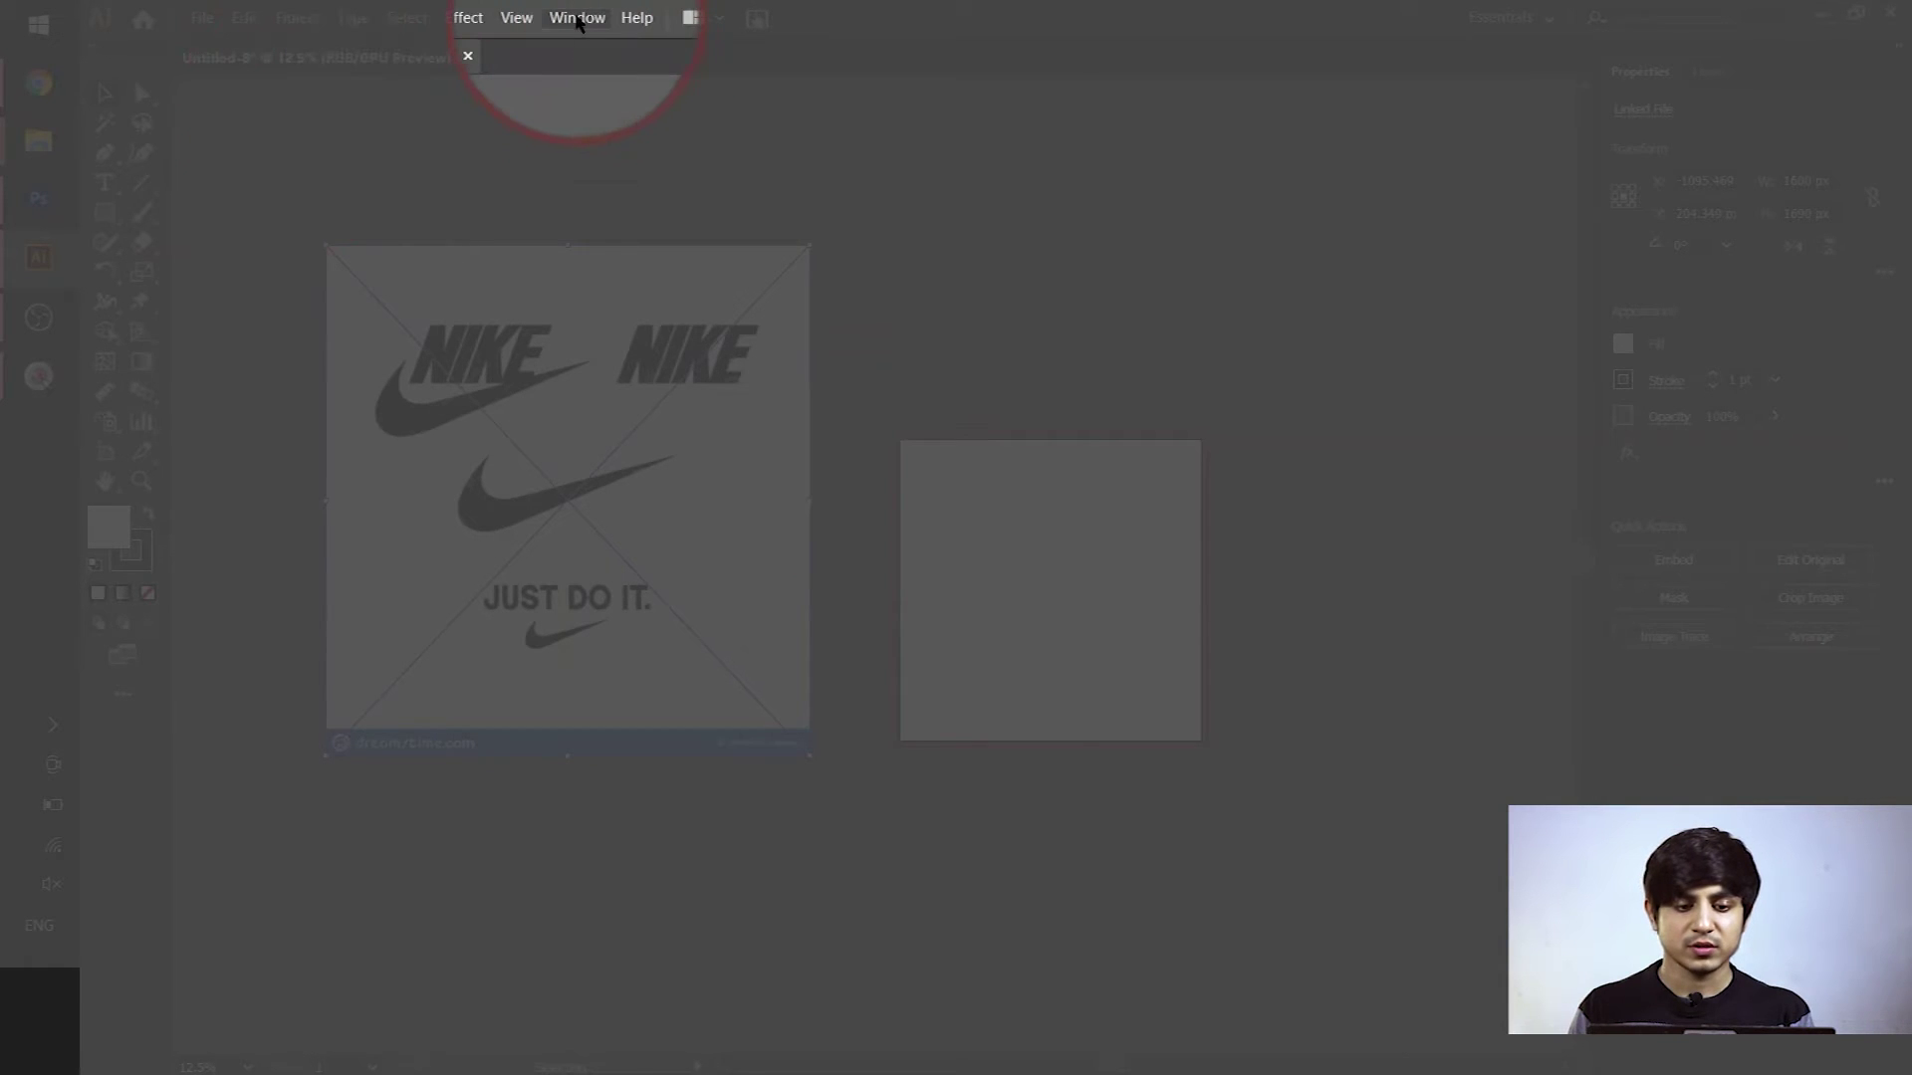
# Convert the placed image into ungrouped vector shapes using Image Trace with the [Default] preset
pyautogui.click(577, 20)
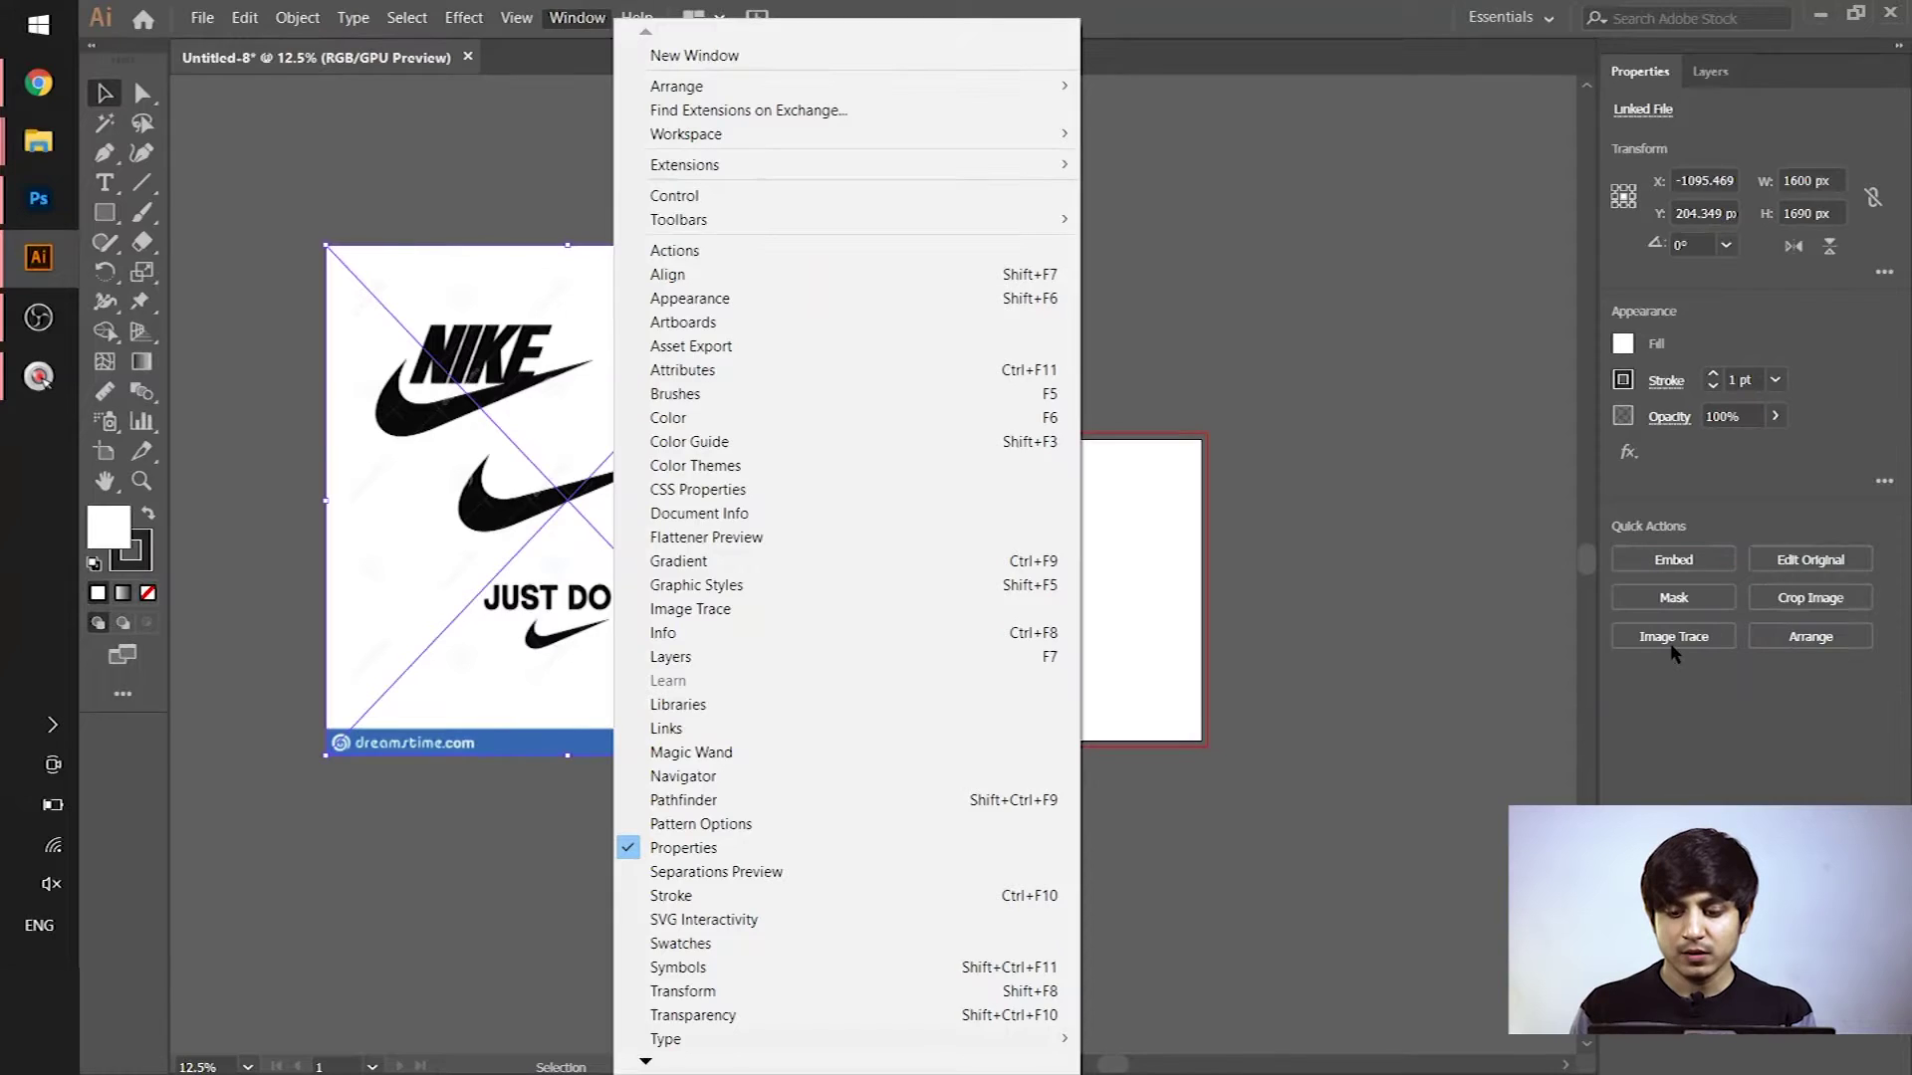
pyautogui.click(1680, 642)
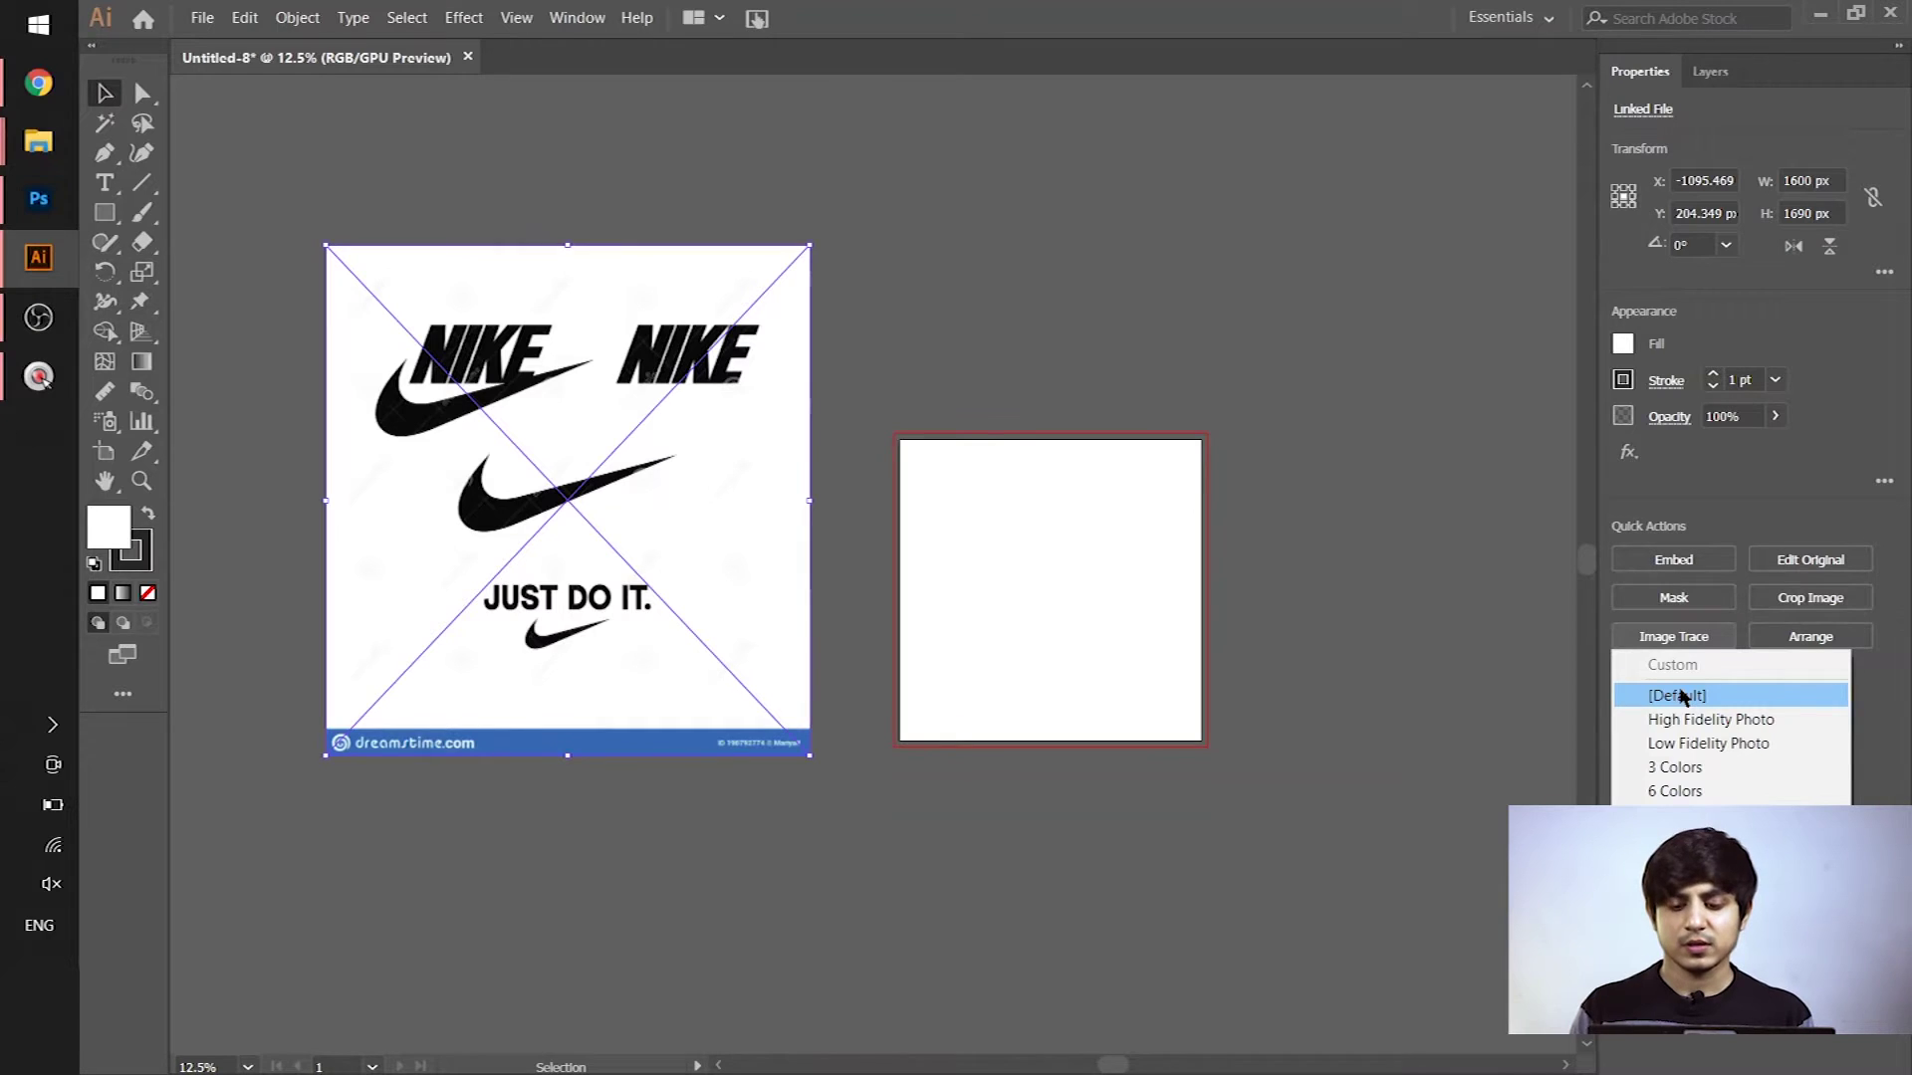
pyautogui.click(1682, 697)
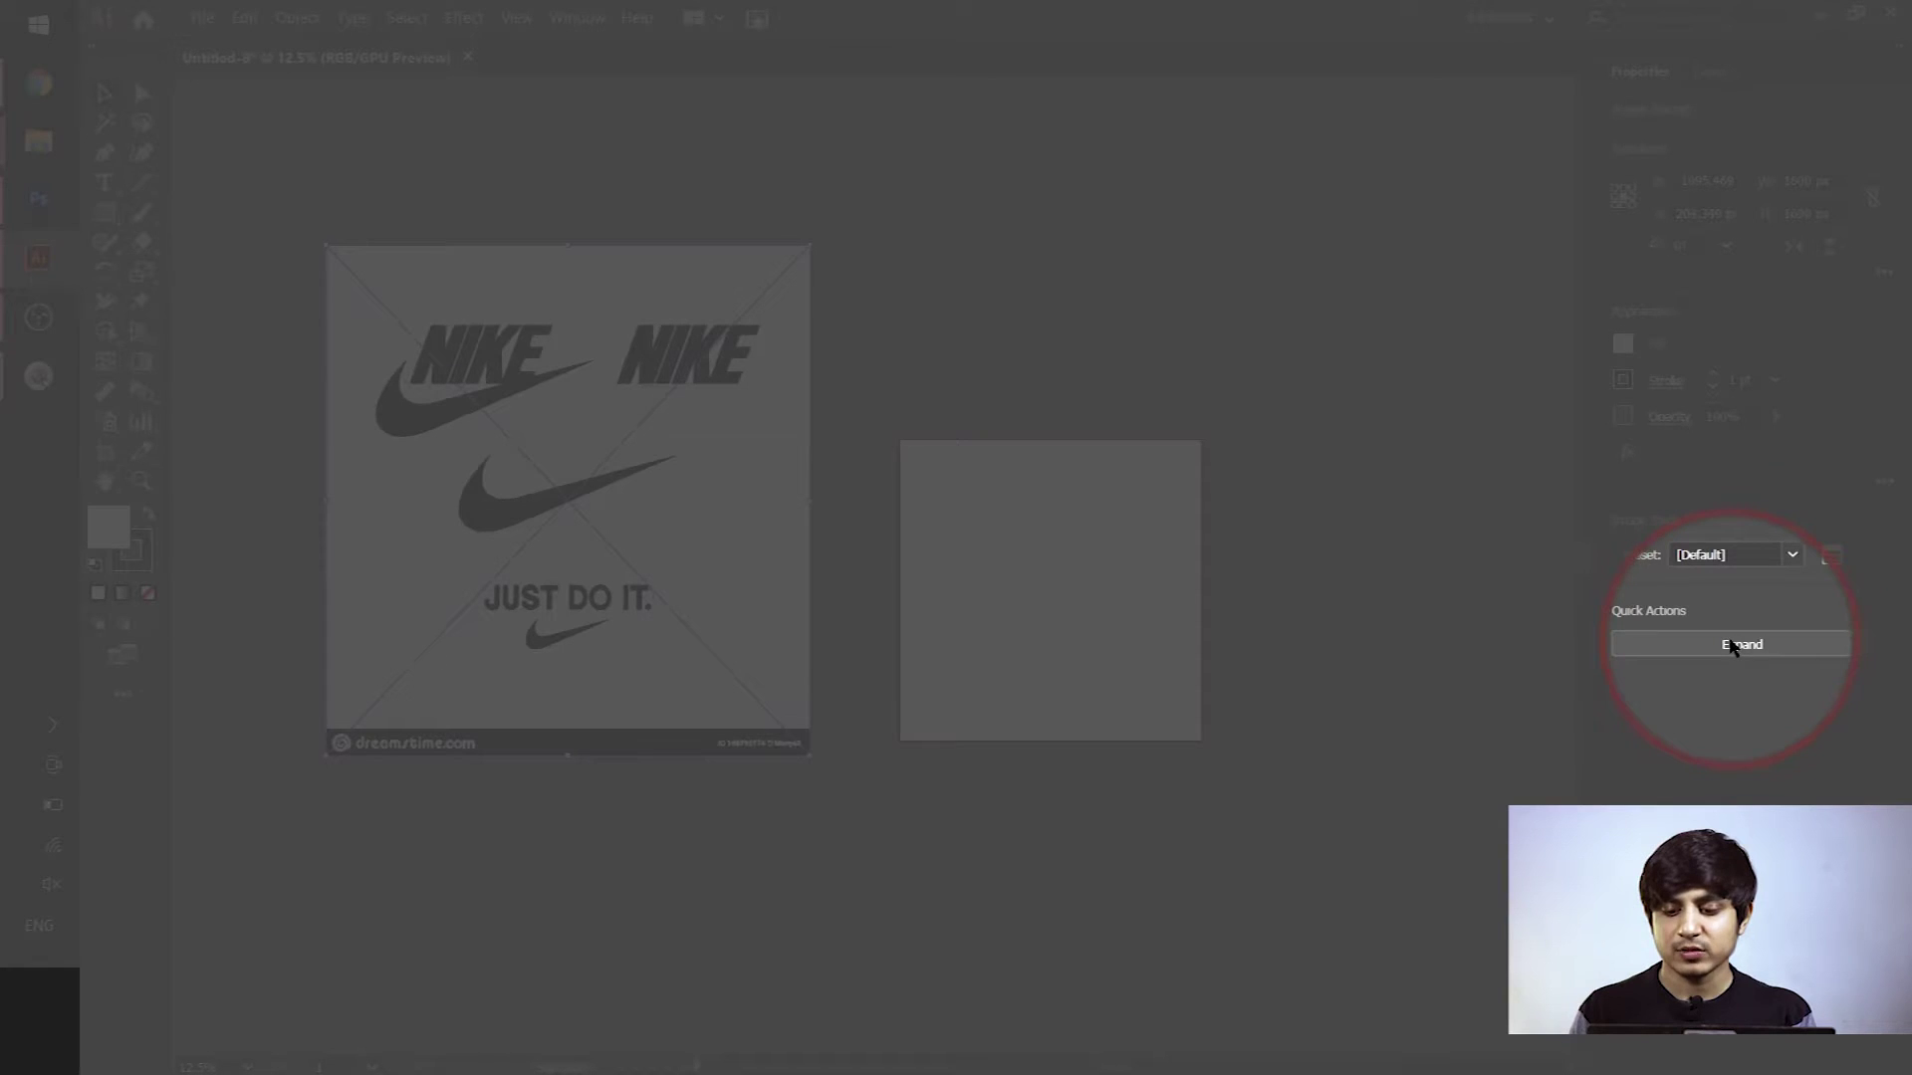
pyautogui.click(1730, 647)
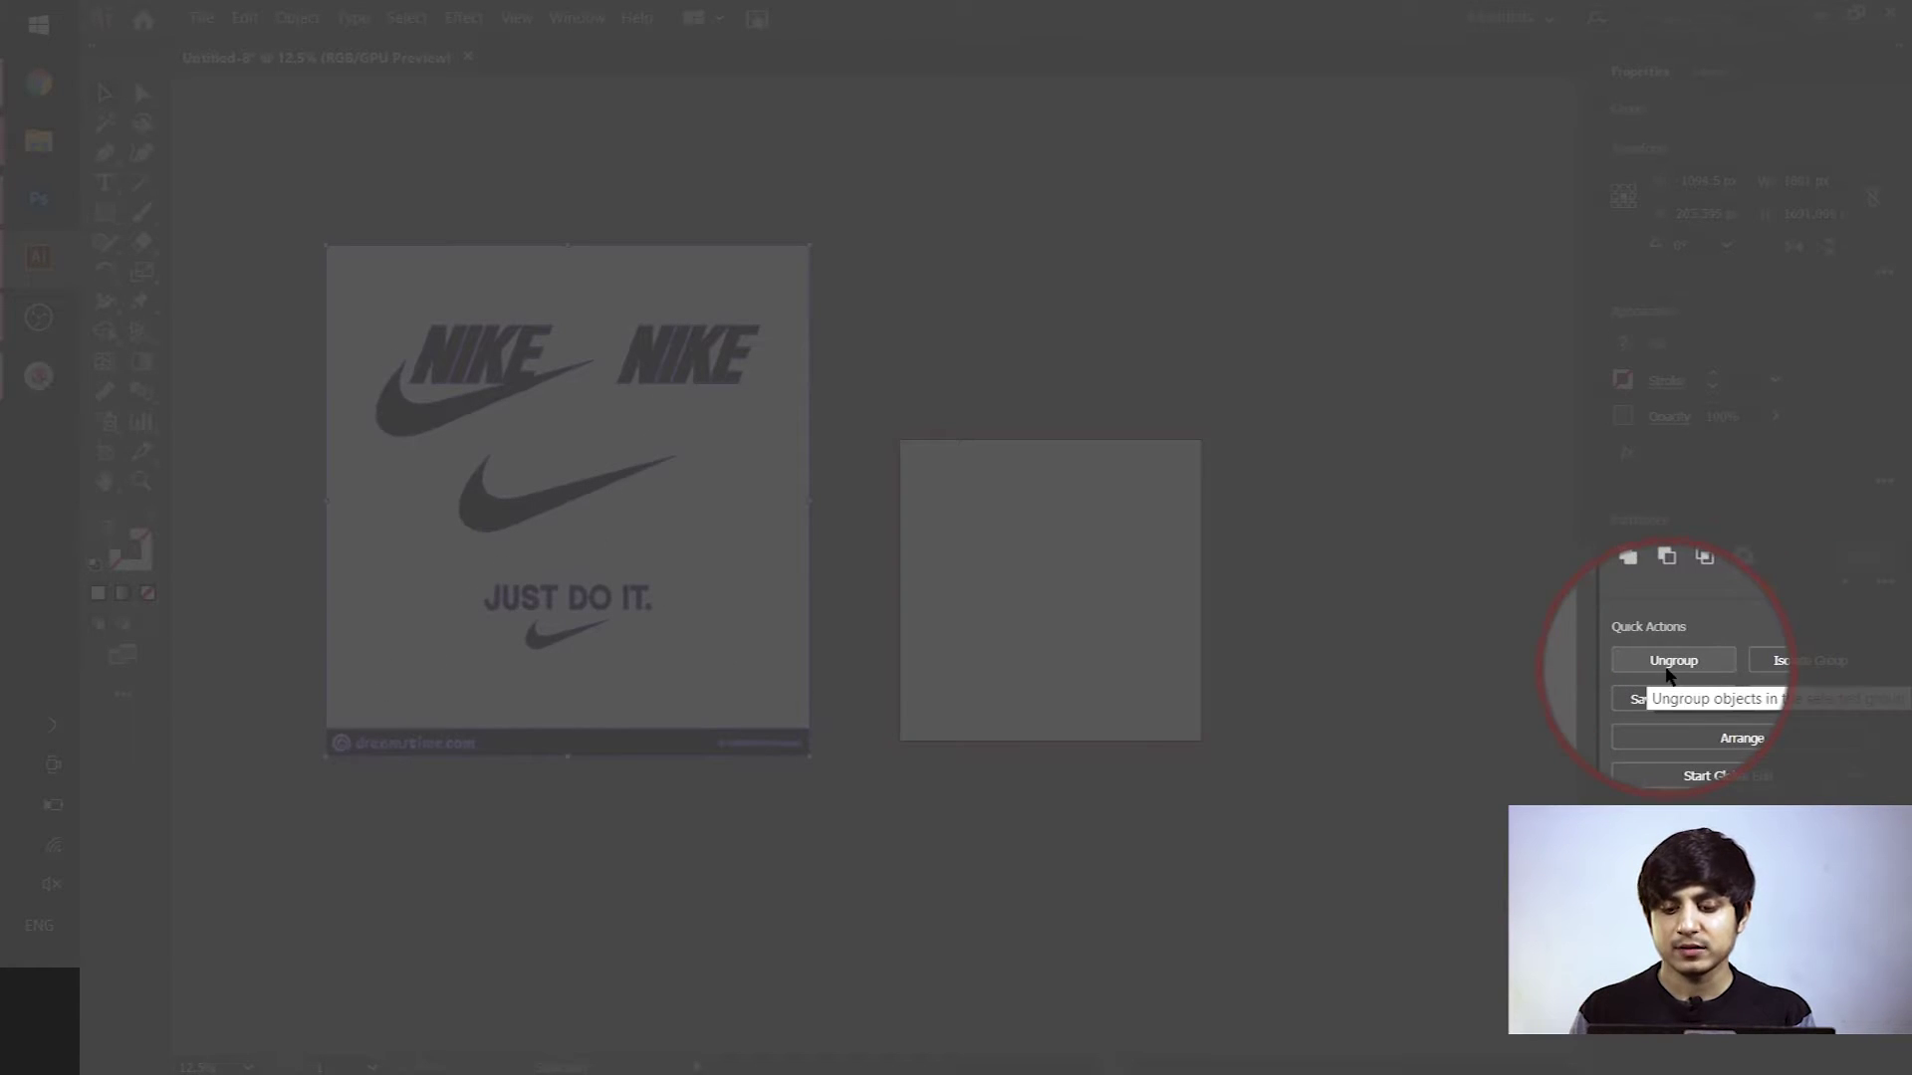
pyautogui.click(1672, 662)
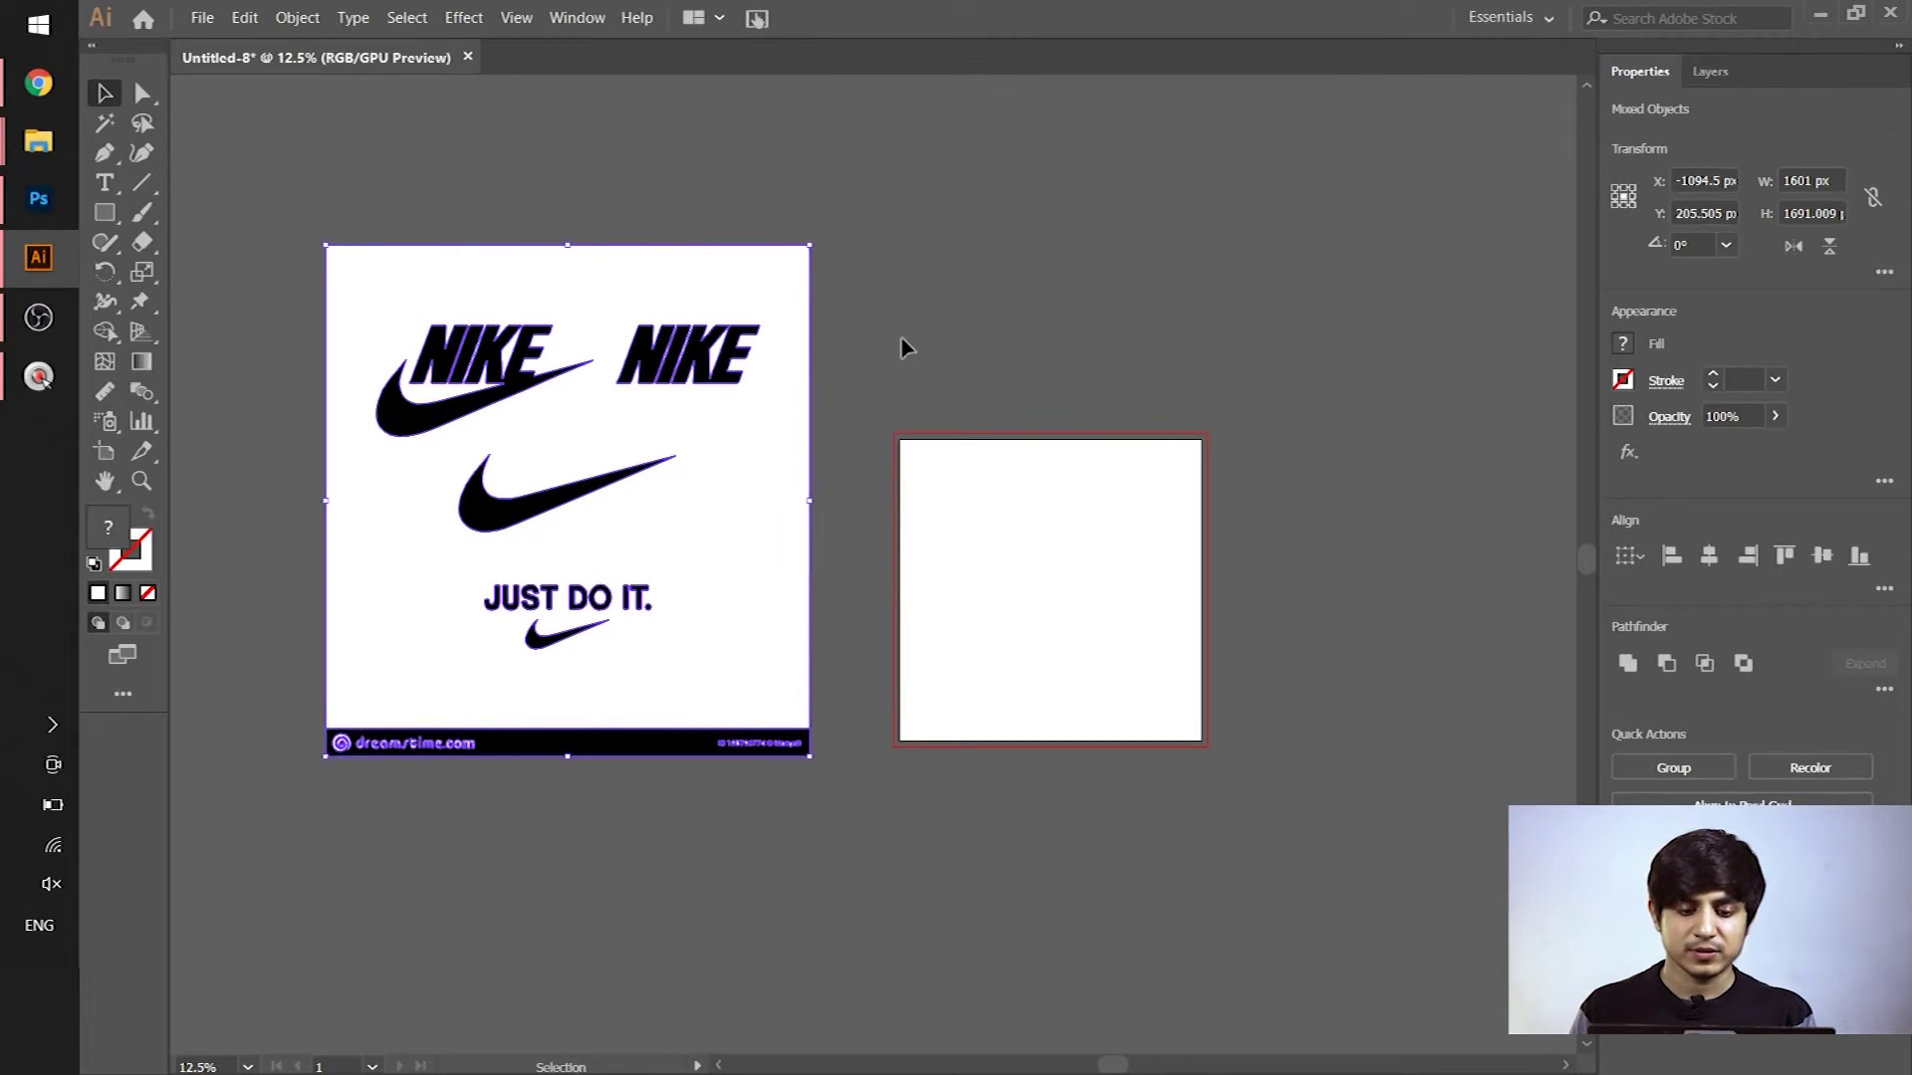
# Delete the traced white background and the black dreamstime.com strip below the logos
pyautogui.click(766, 495)
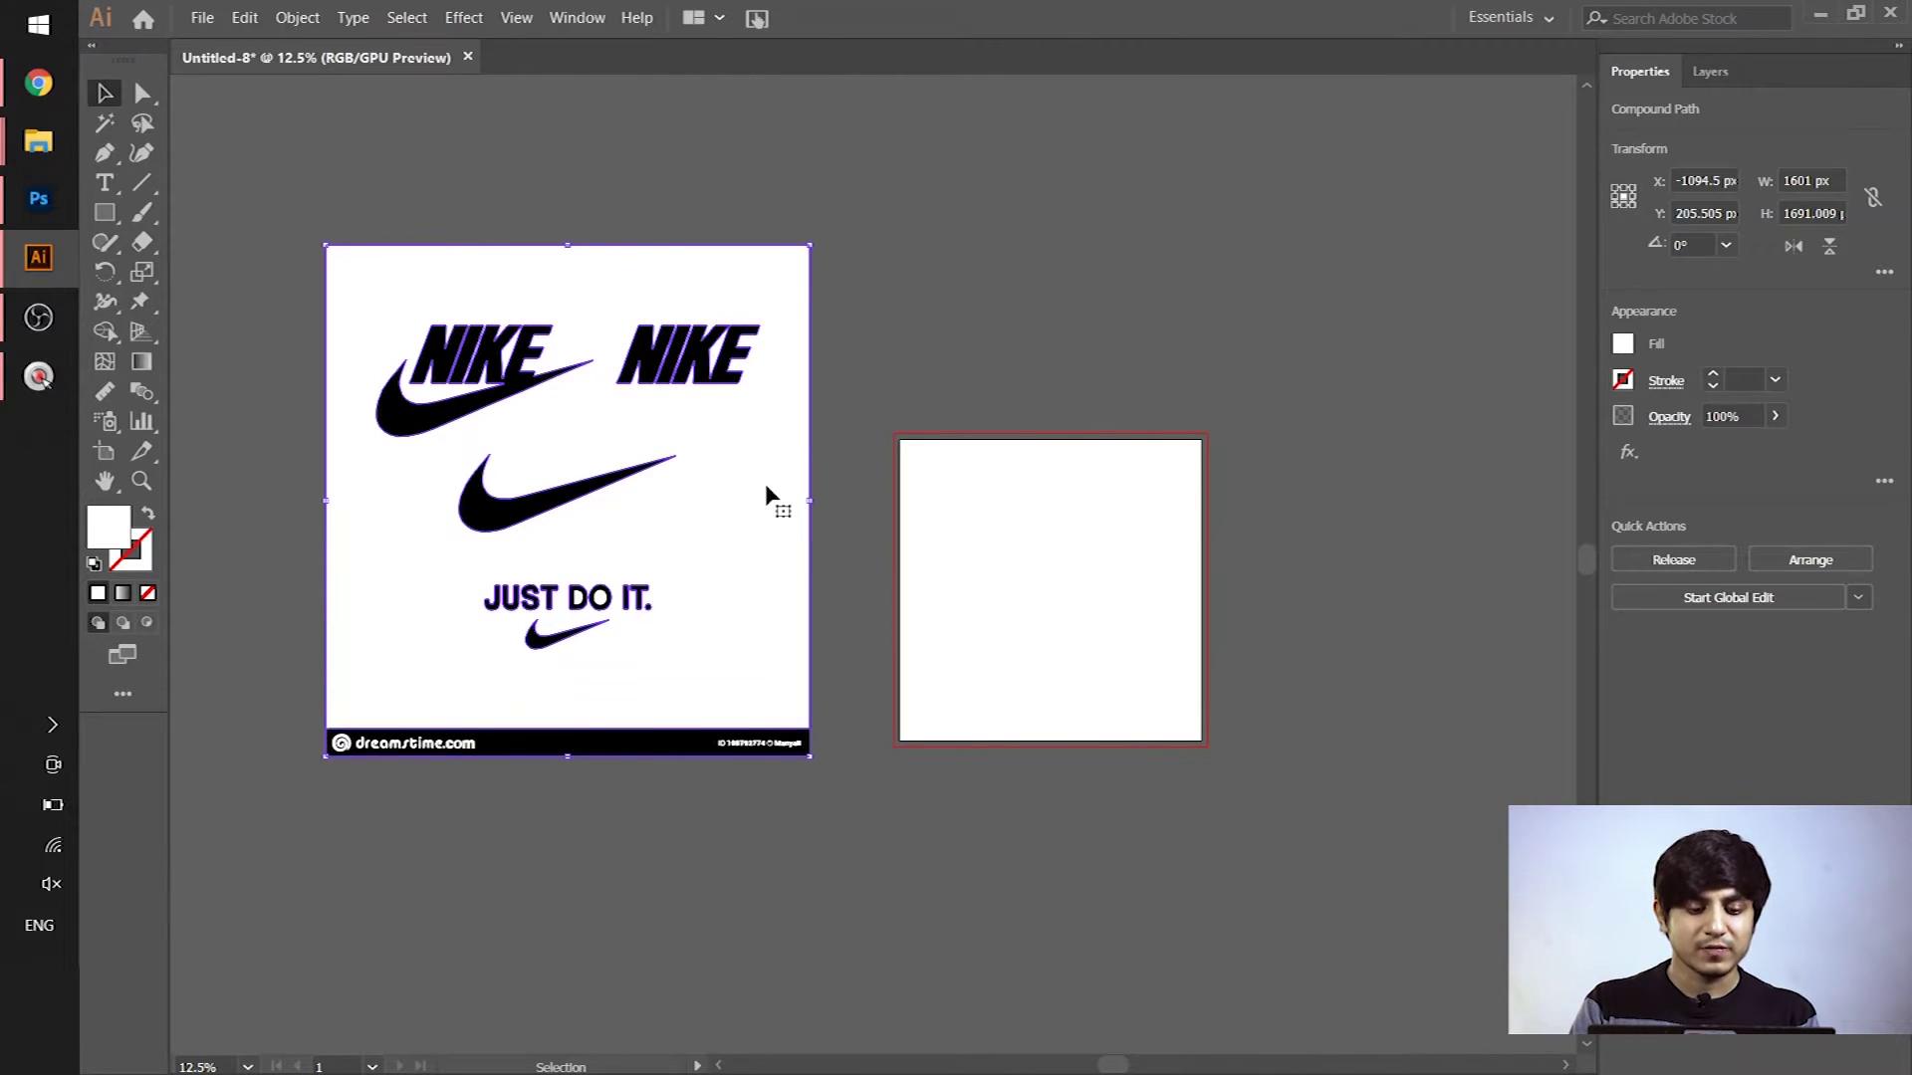
pyautogui.press('Delete')
pyautogui.click(772, 582)
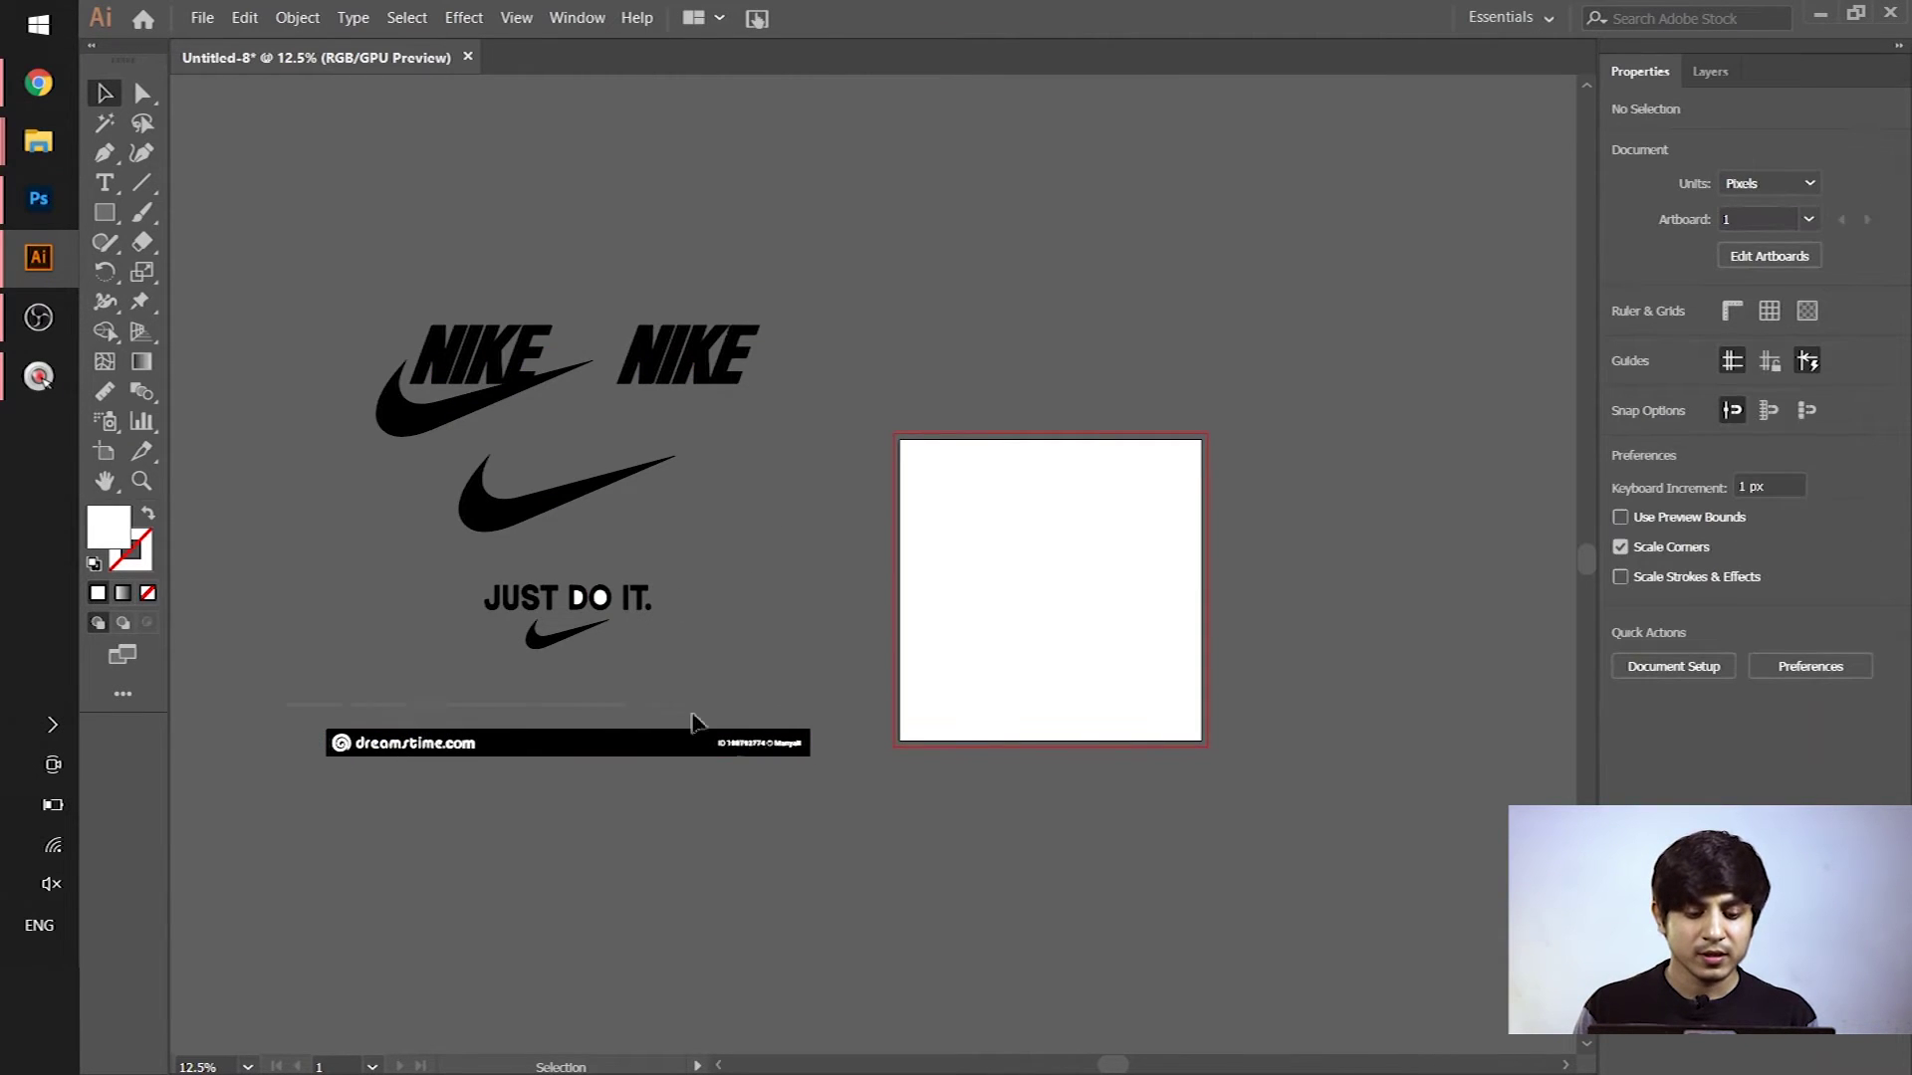
pyautogui.moveTo(285, 707); pyautogui.dragTo(872, 835)
pyautogui.press('Delete')
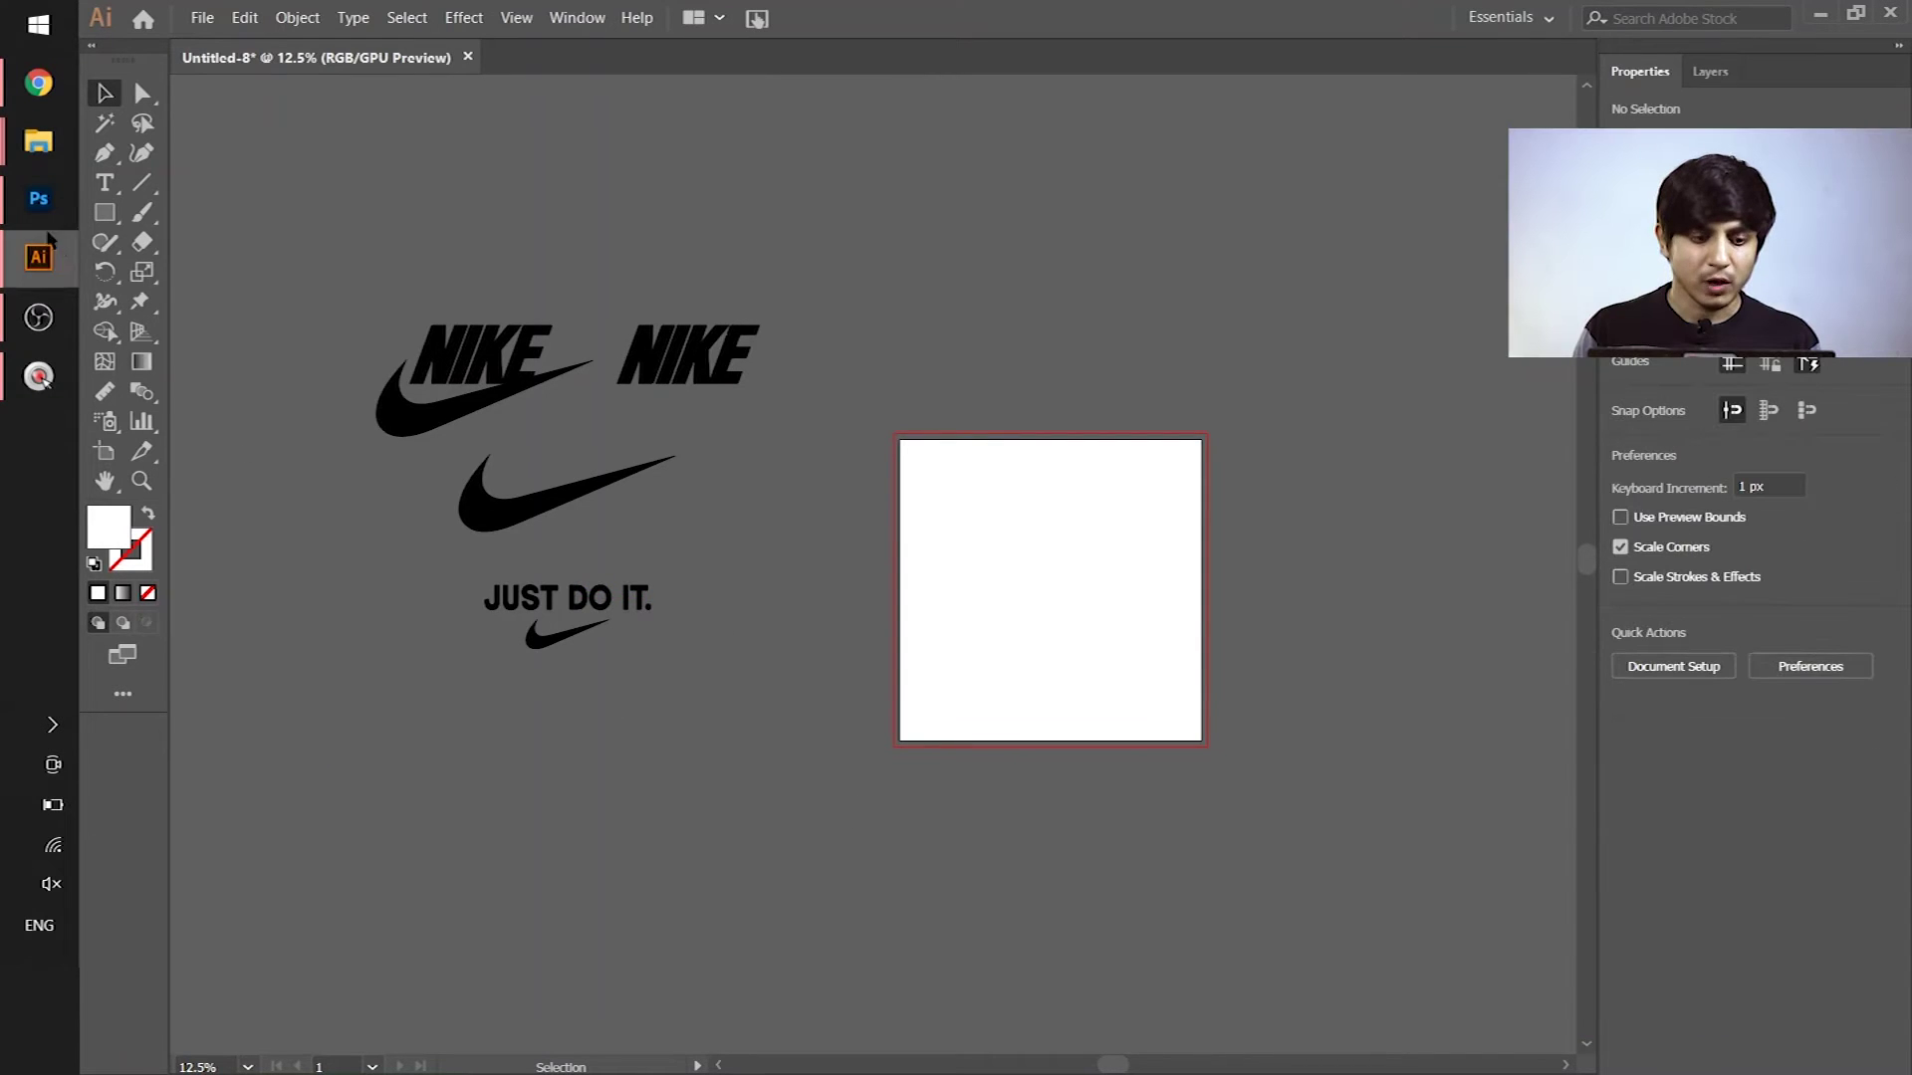
# Switch to Photoshop and create a 1920 x 1080 px document at 72 ppi from the HDTV 1080p preset
pyautogui.click(38, 207)
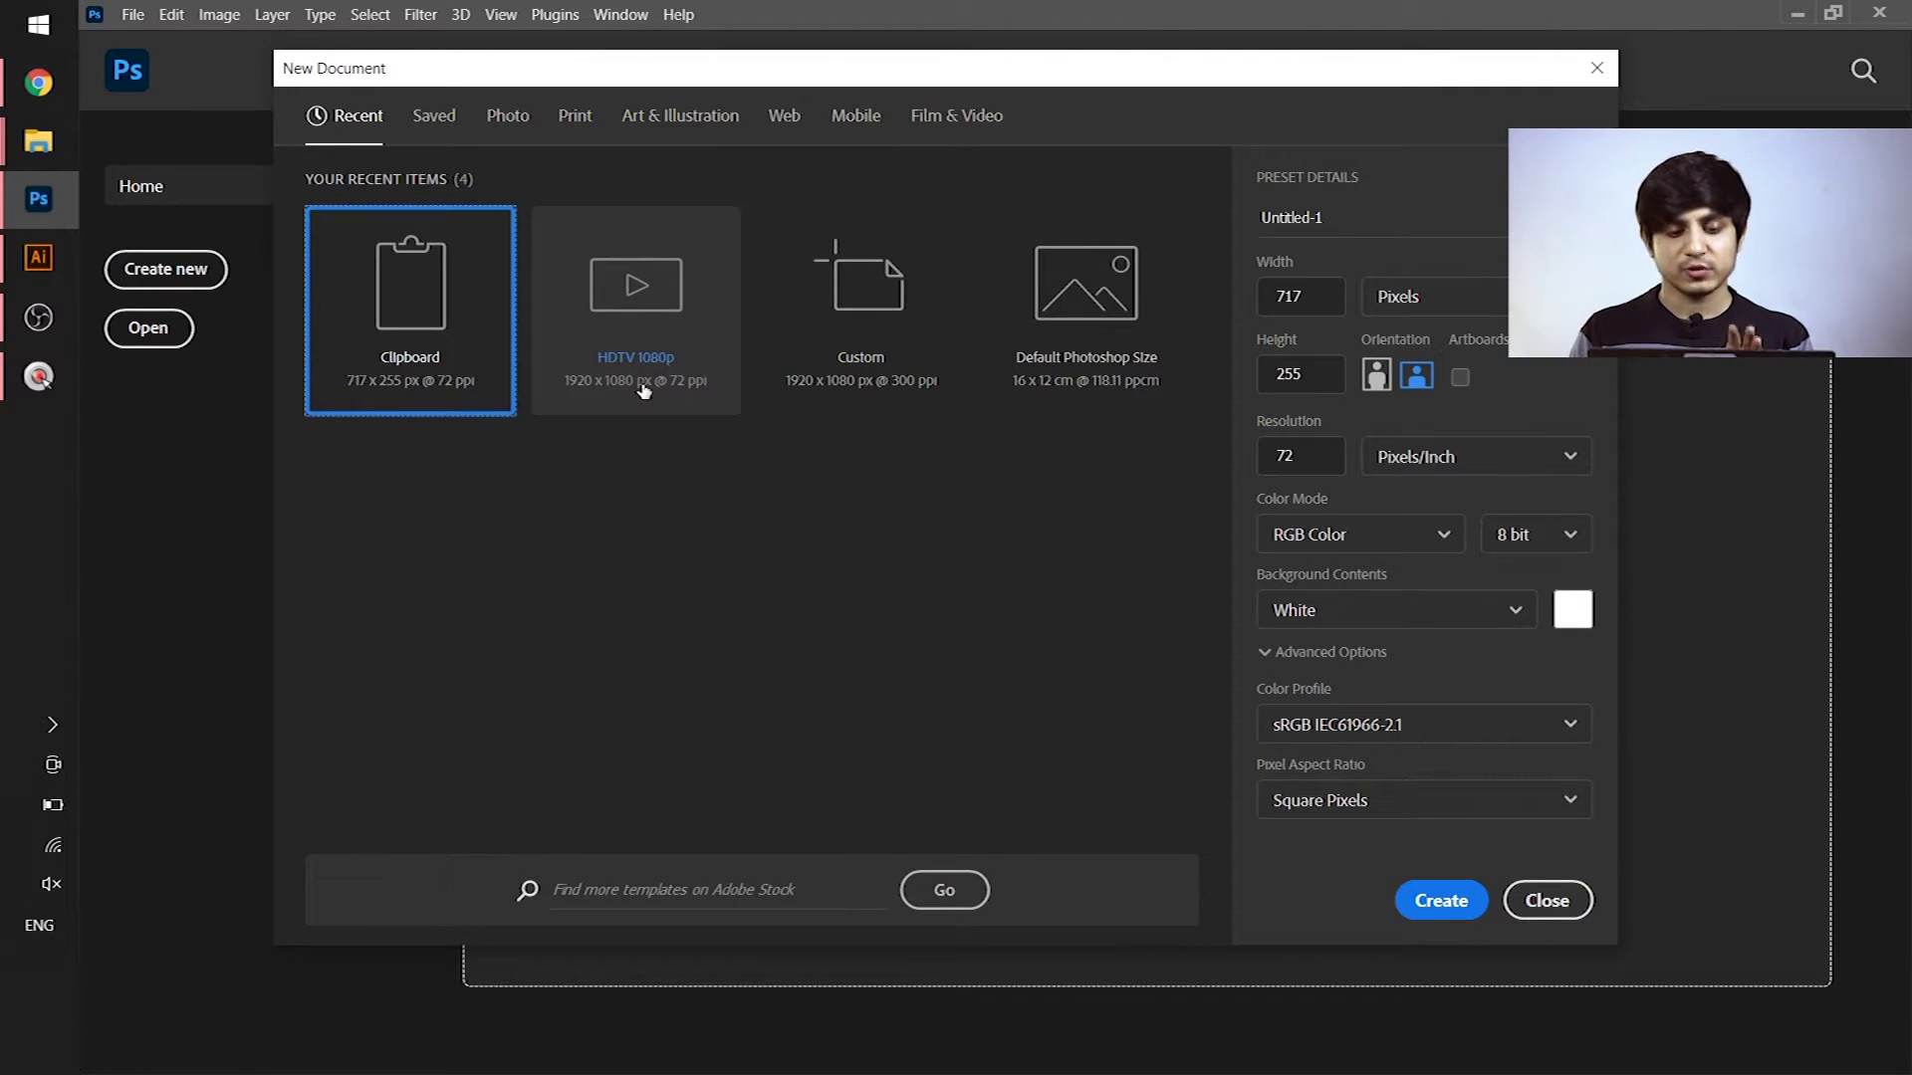
pyautogui.click(637, 339)
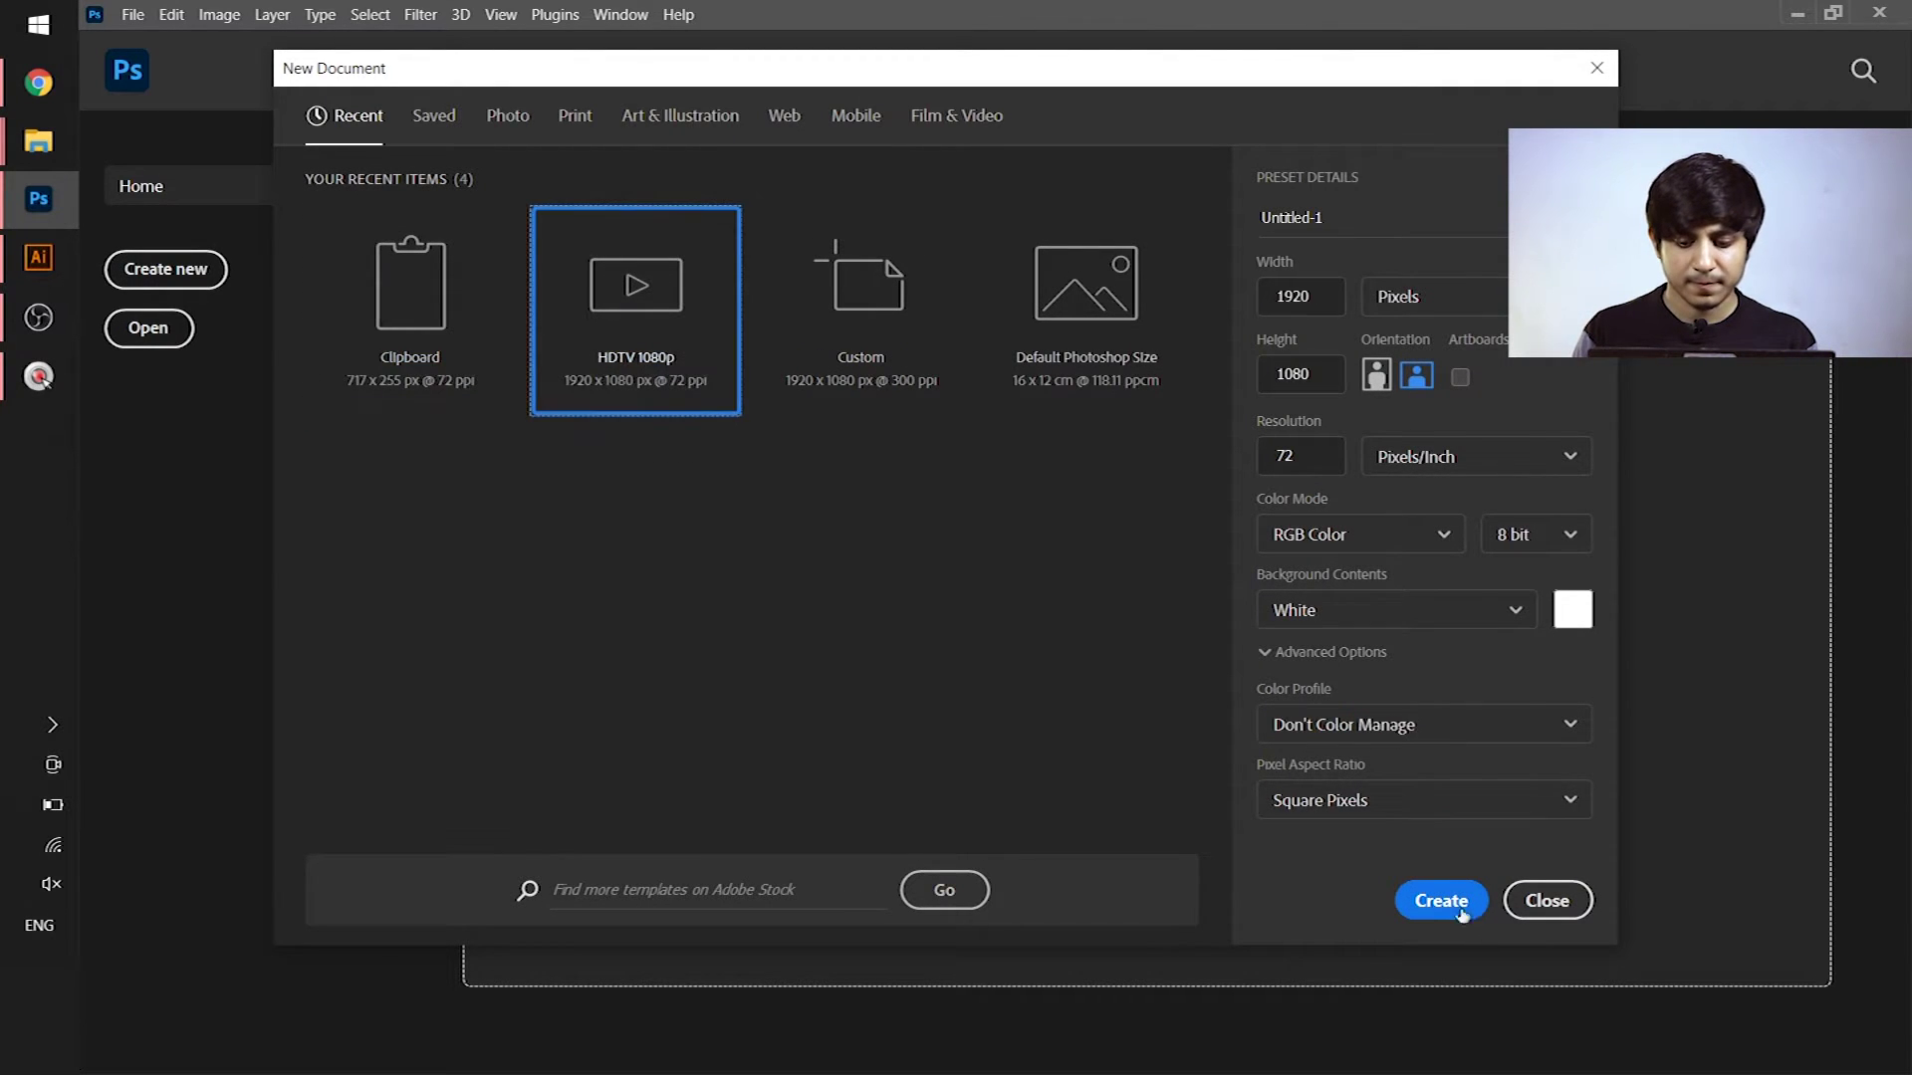
pyautogui.press('Return')
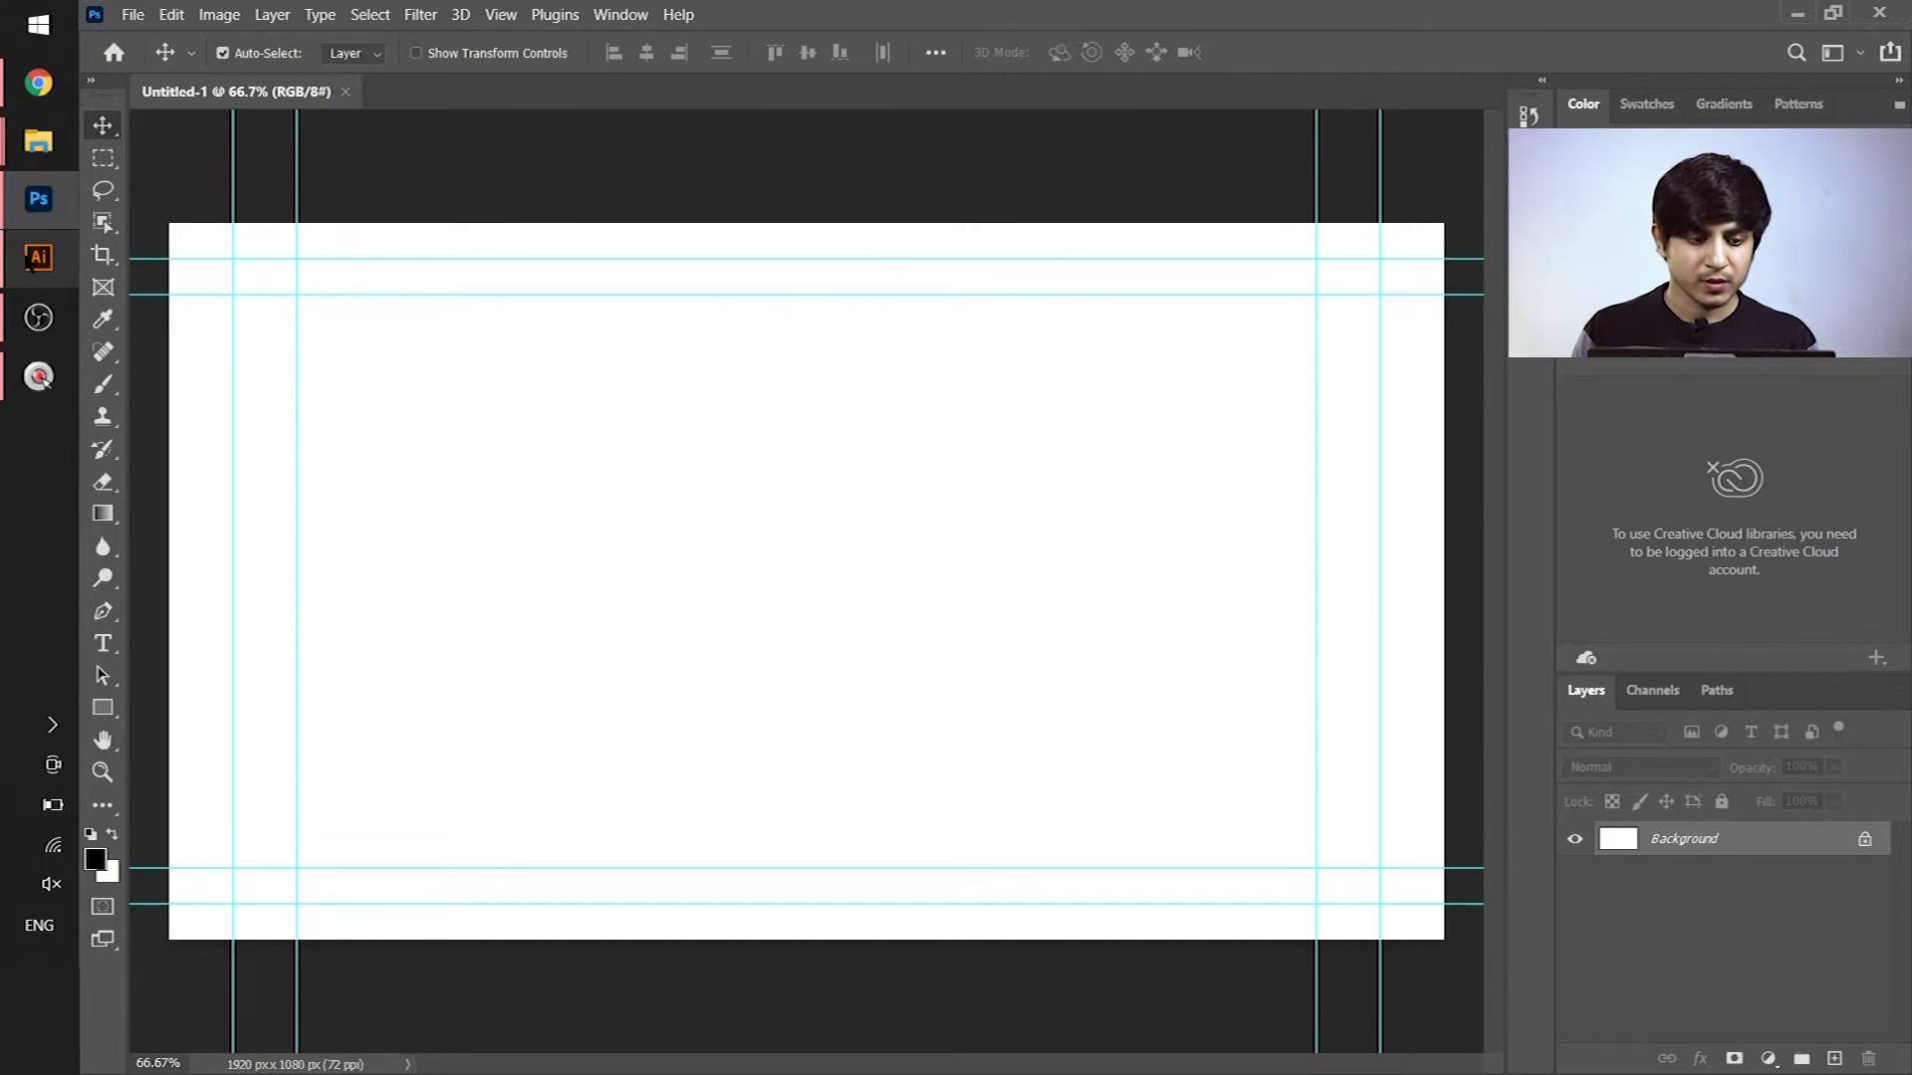
# Copy the large standalone swoosh in Illustrator and return to the Photoshop document
pyautogui.click(39, 257)
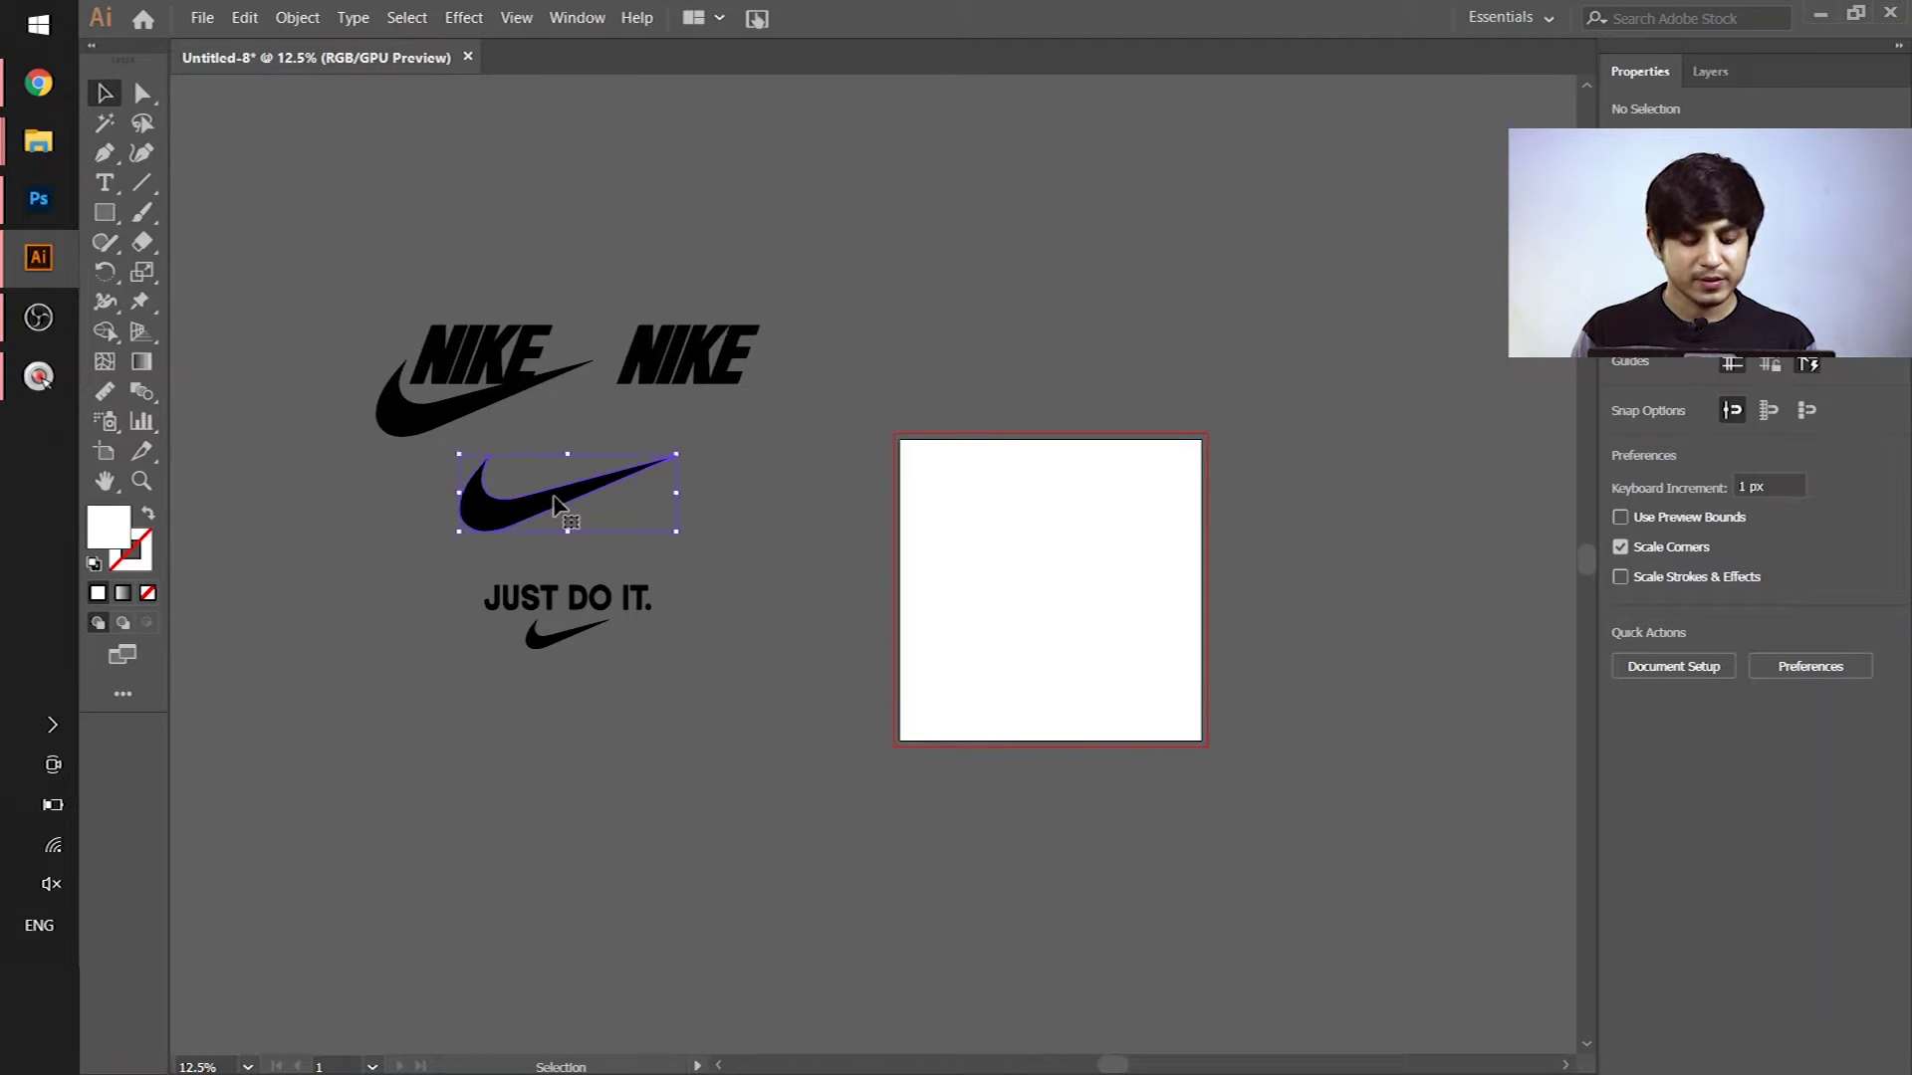
pyautogui.hotkey('ctrl', 'c')
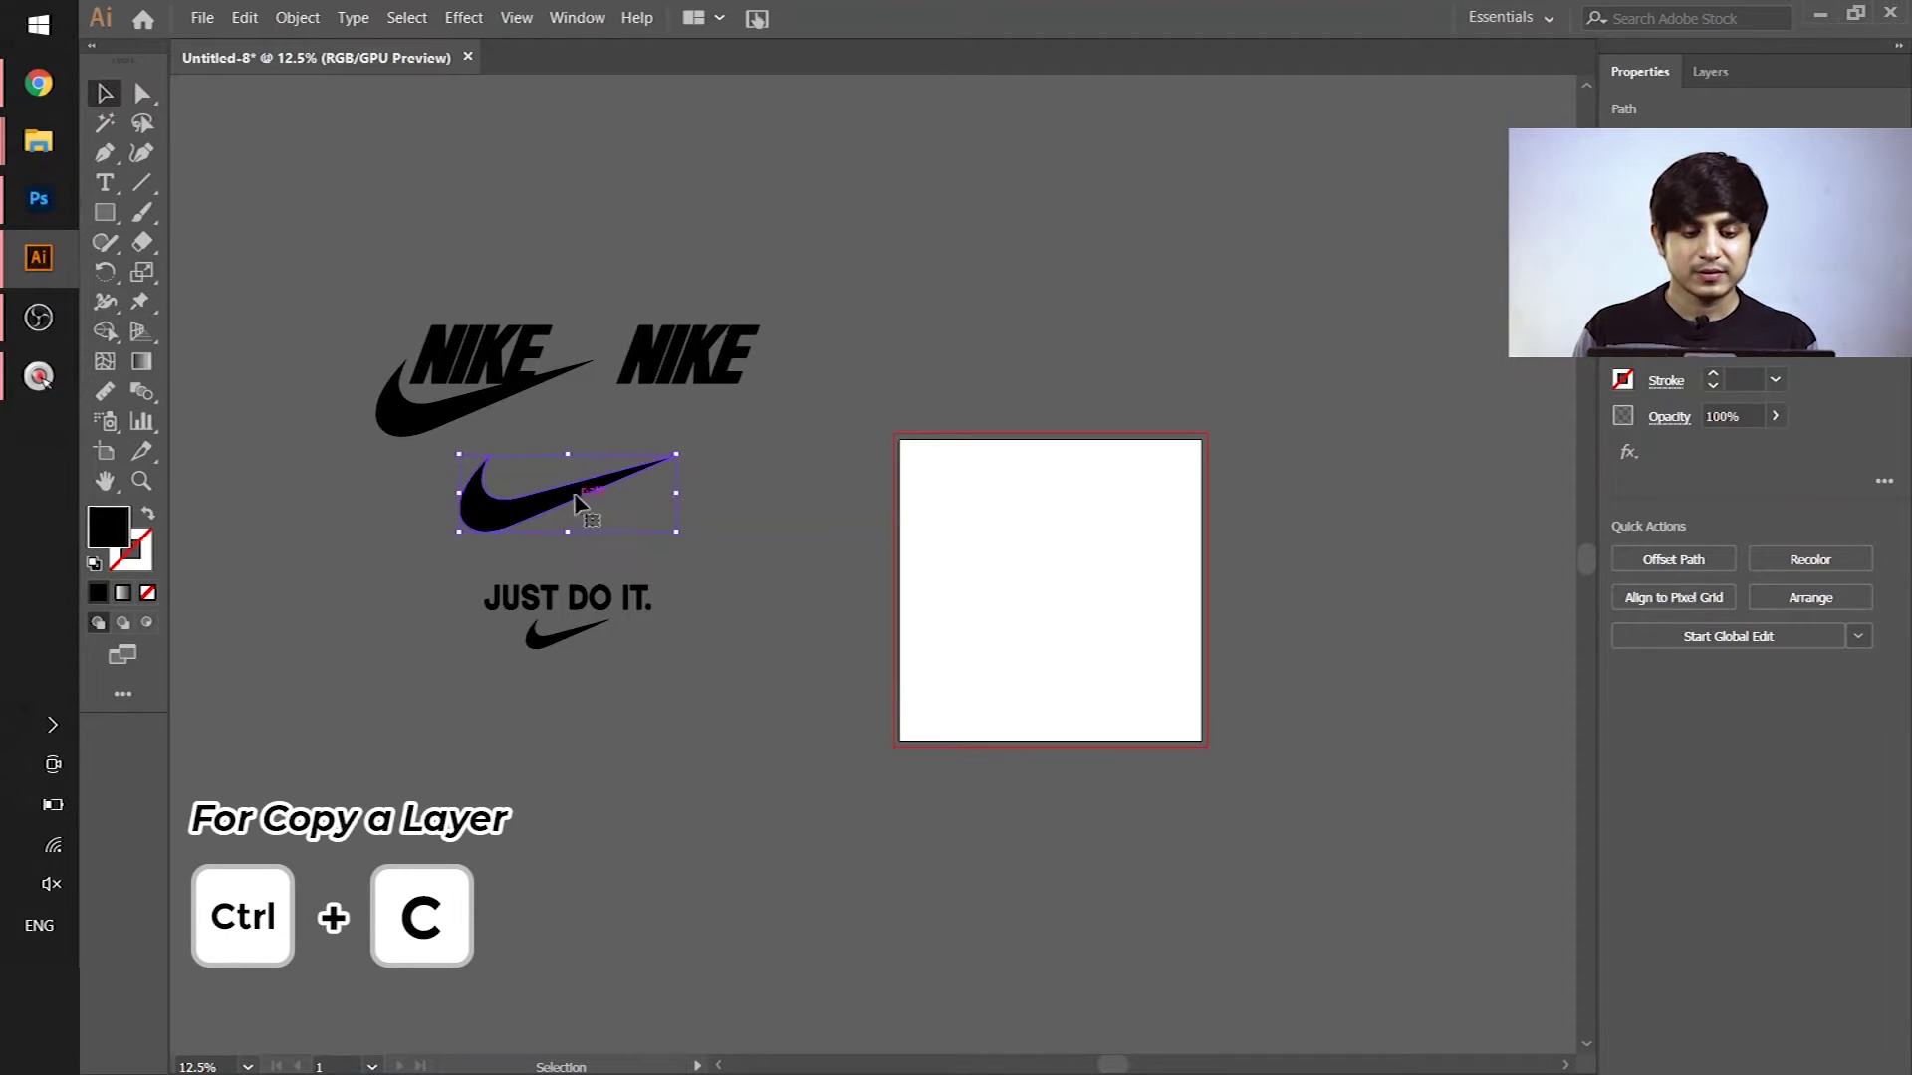
pyautogui.click(39, 198)
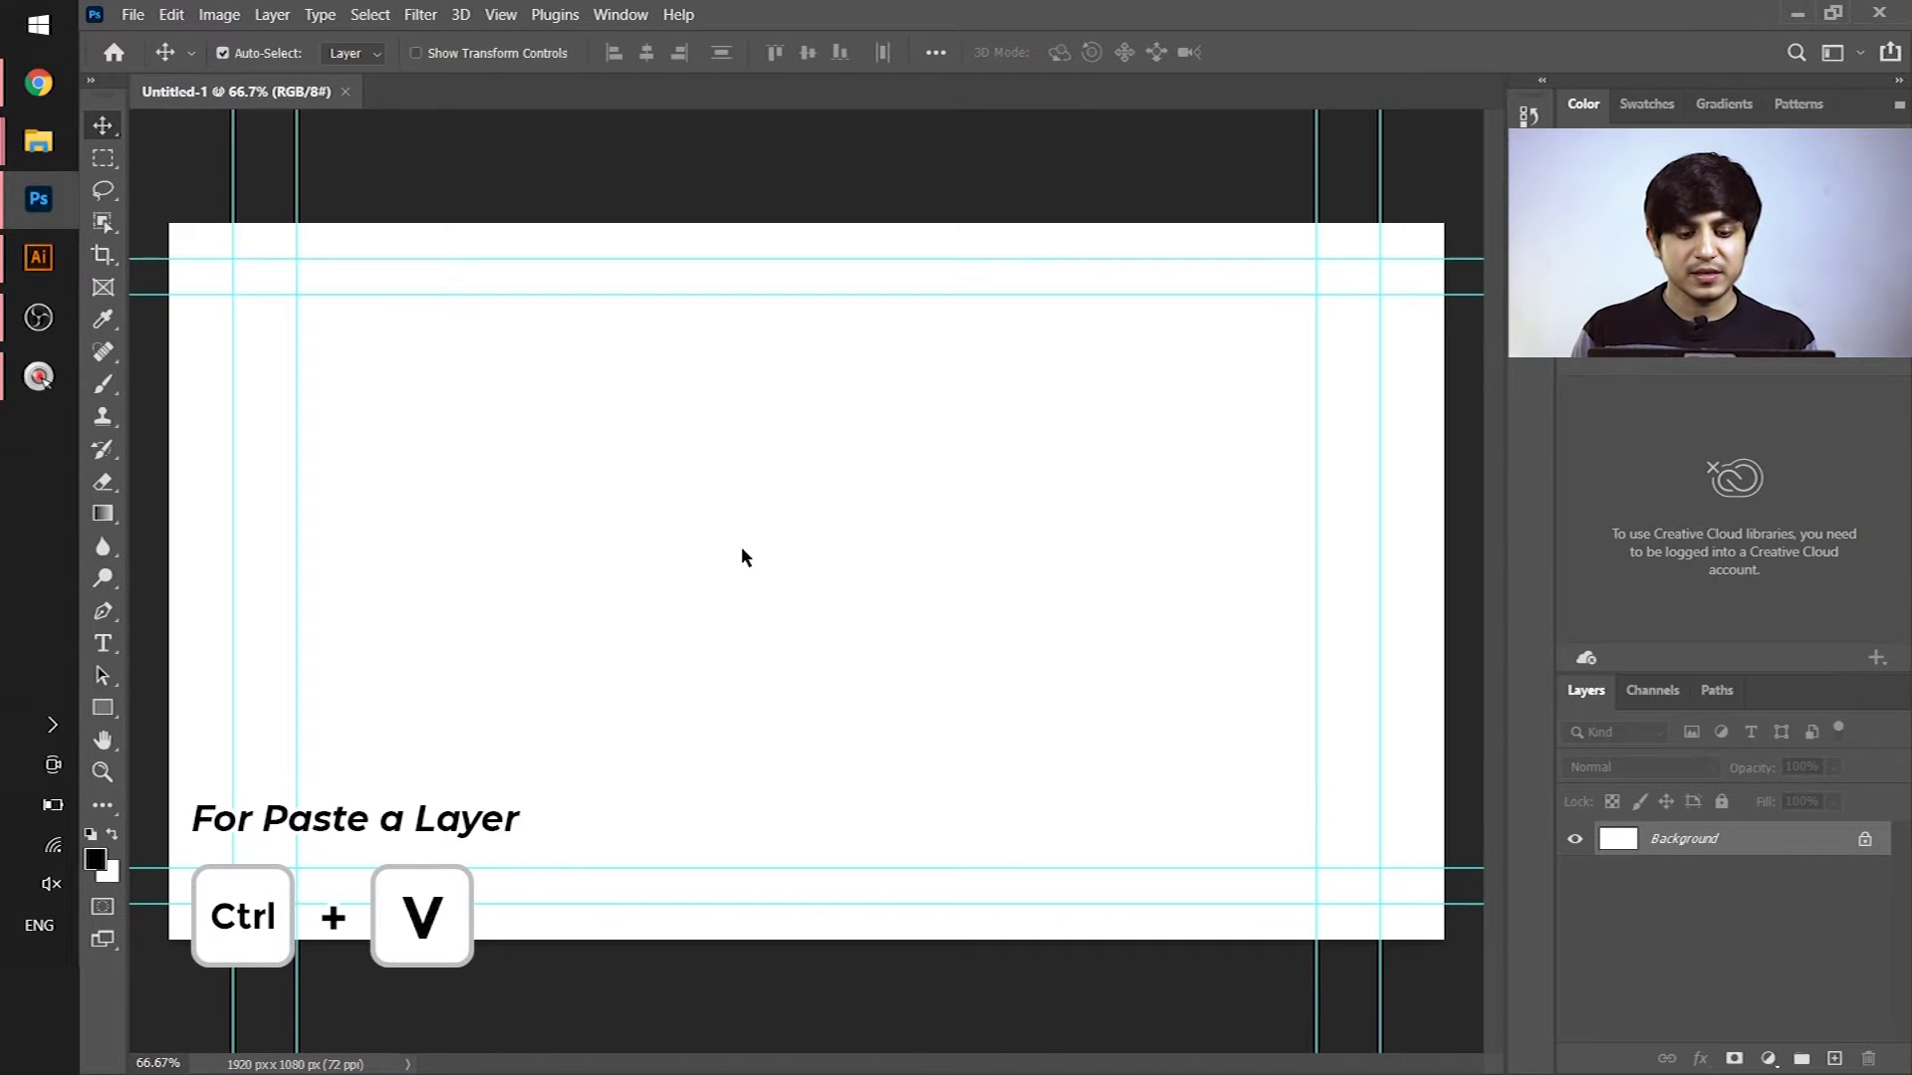
# Paste the copied swoosh as Pixels and scale it down to about 37%
pyautogui.hotkey('ctrl', 'v')
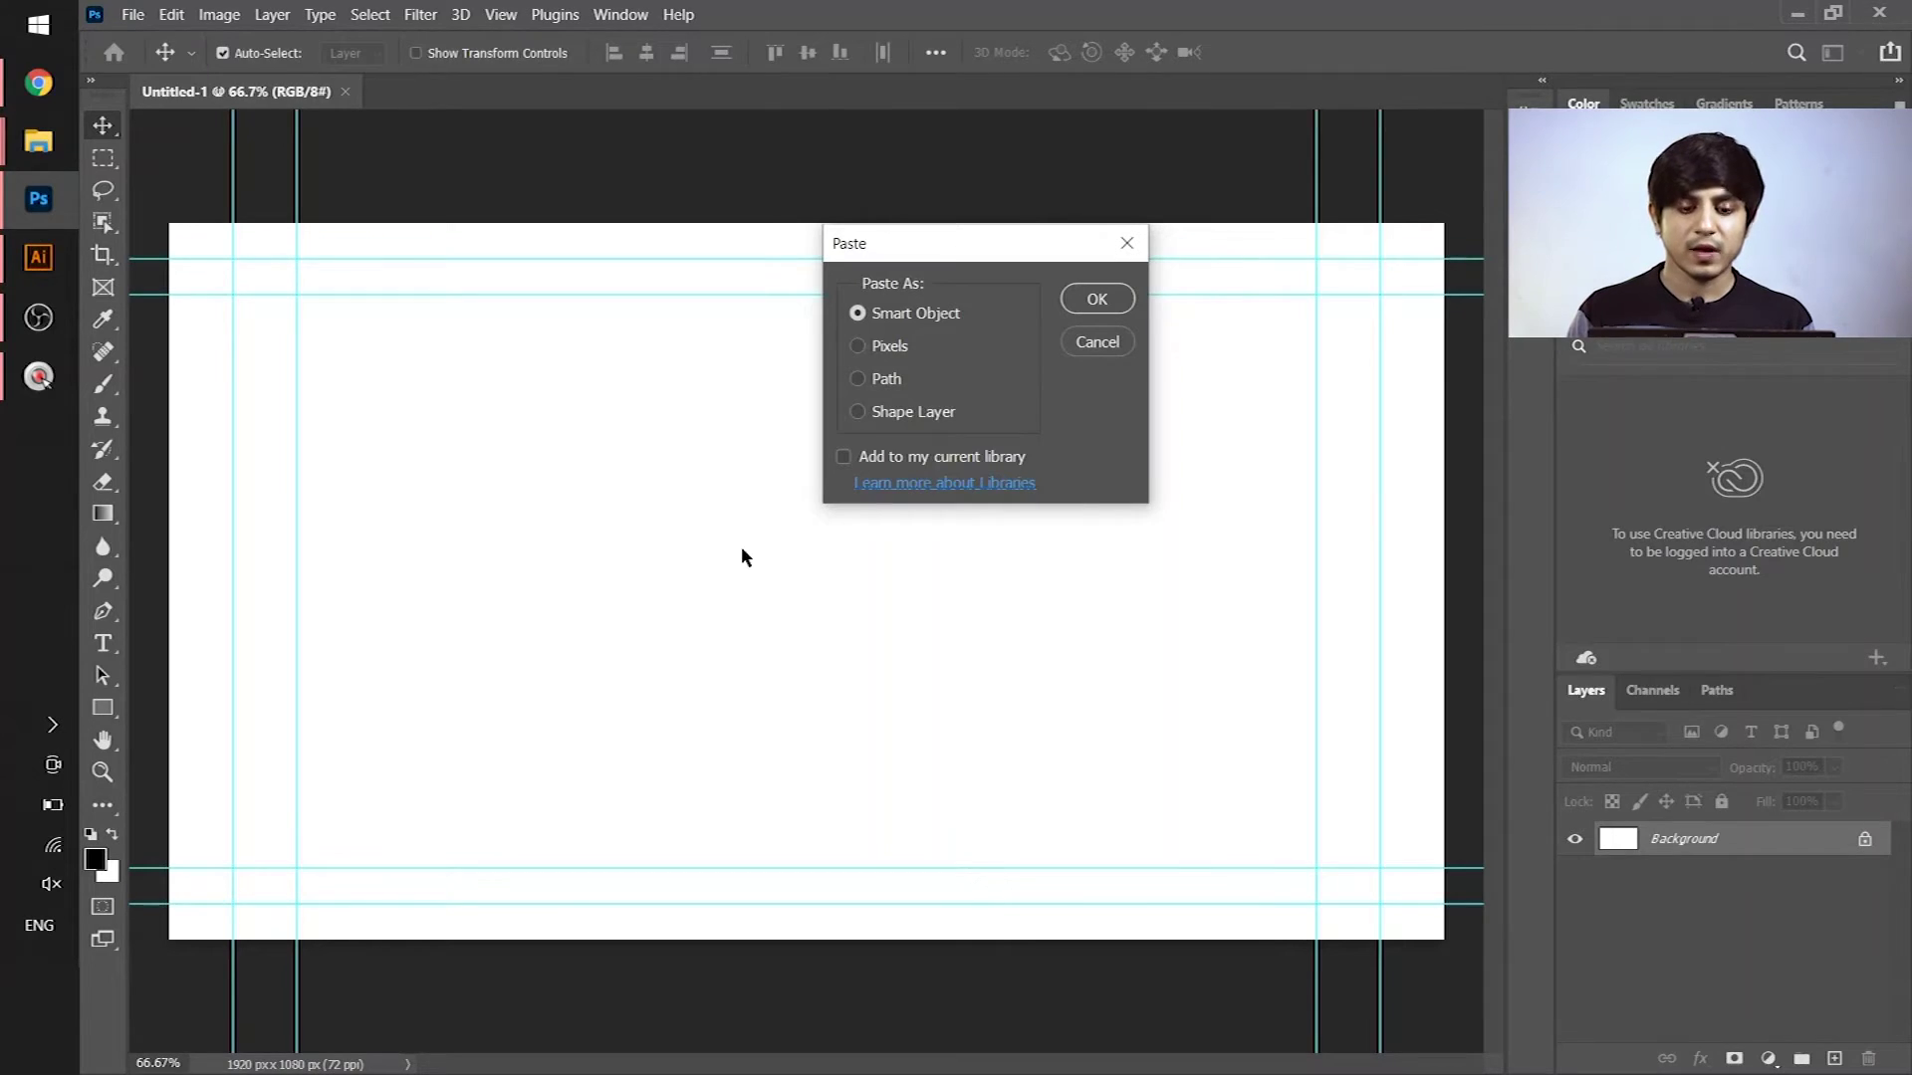
pyautogui.click(858, 346)
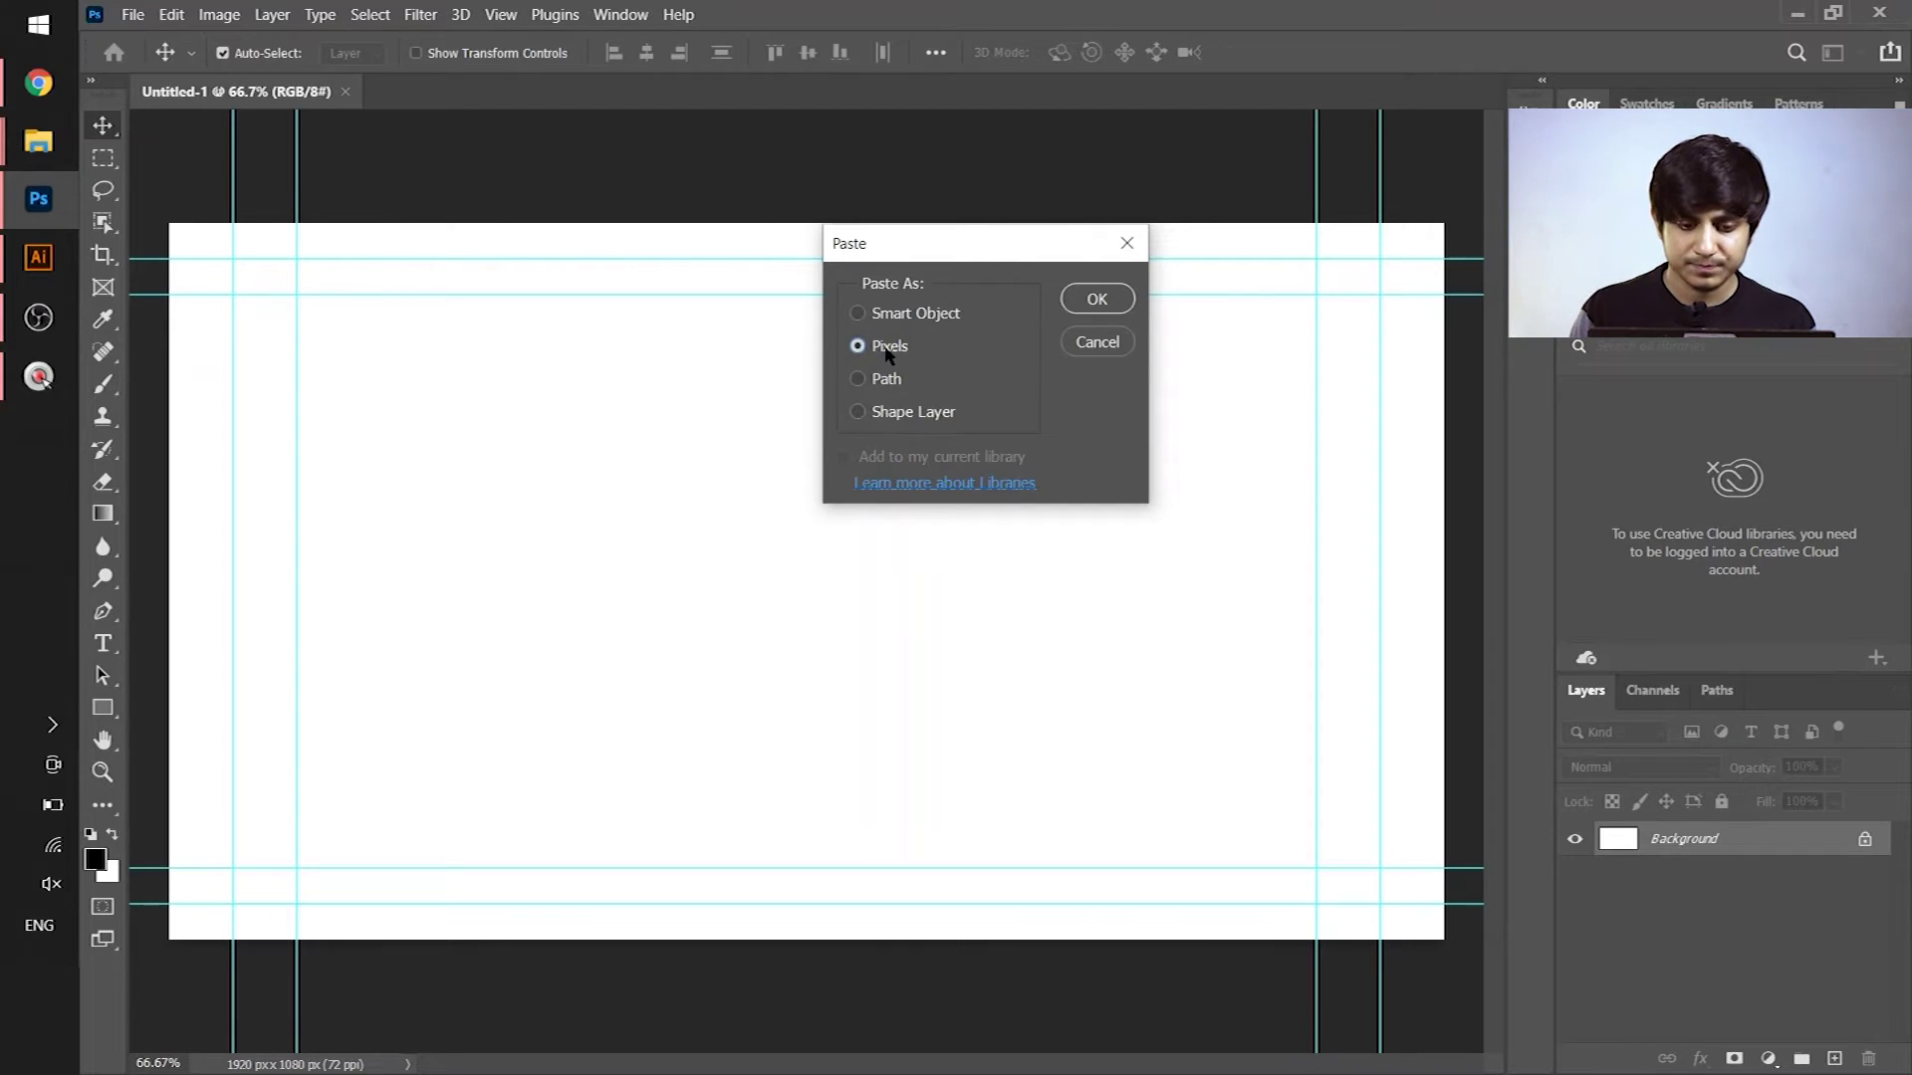
pyautogui.click(1095, 301)
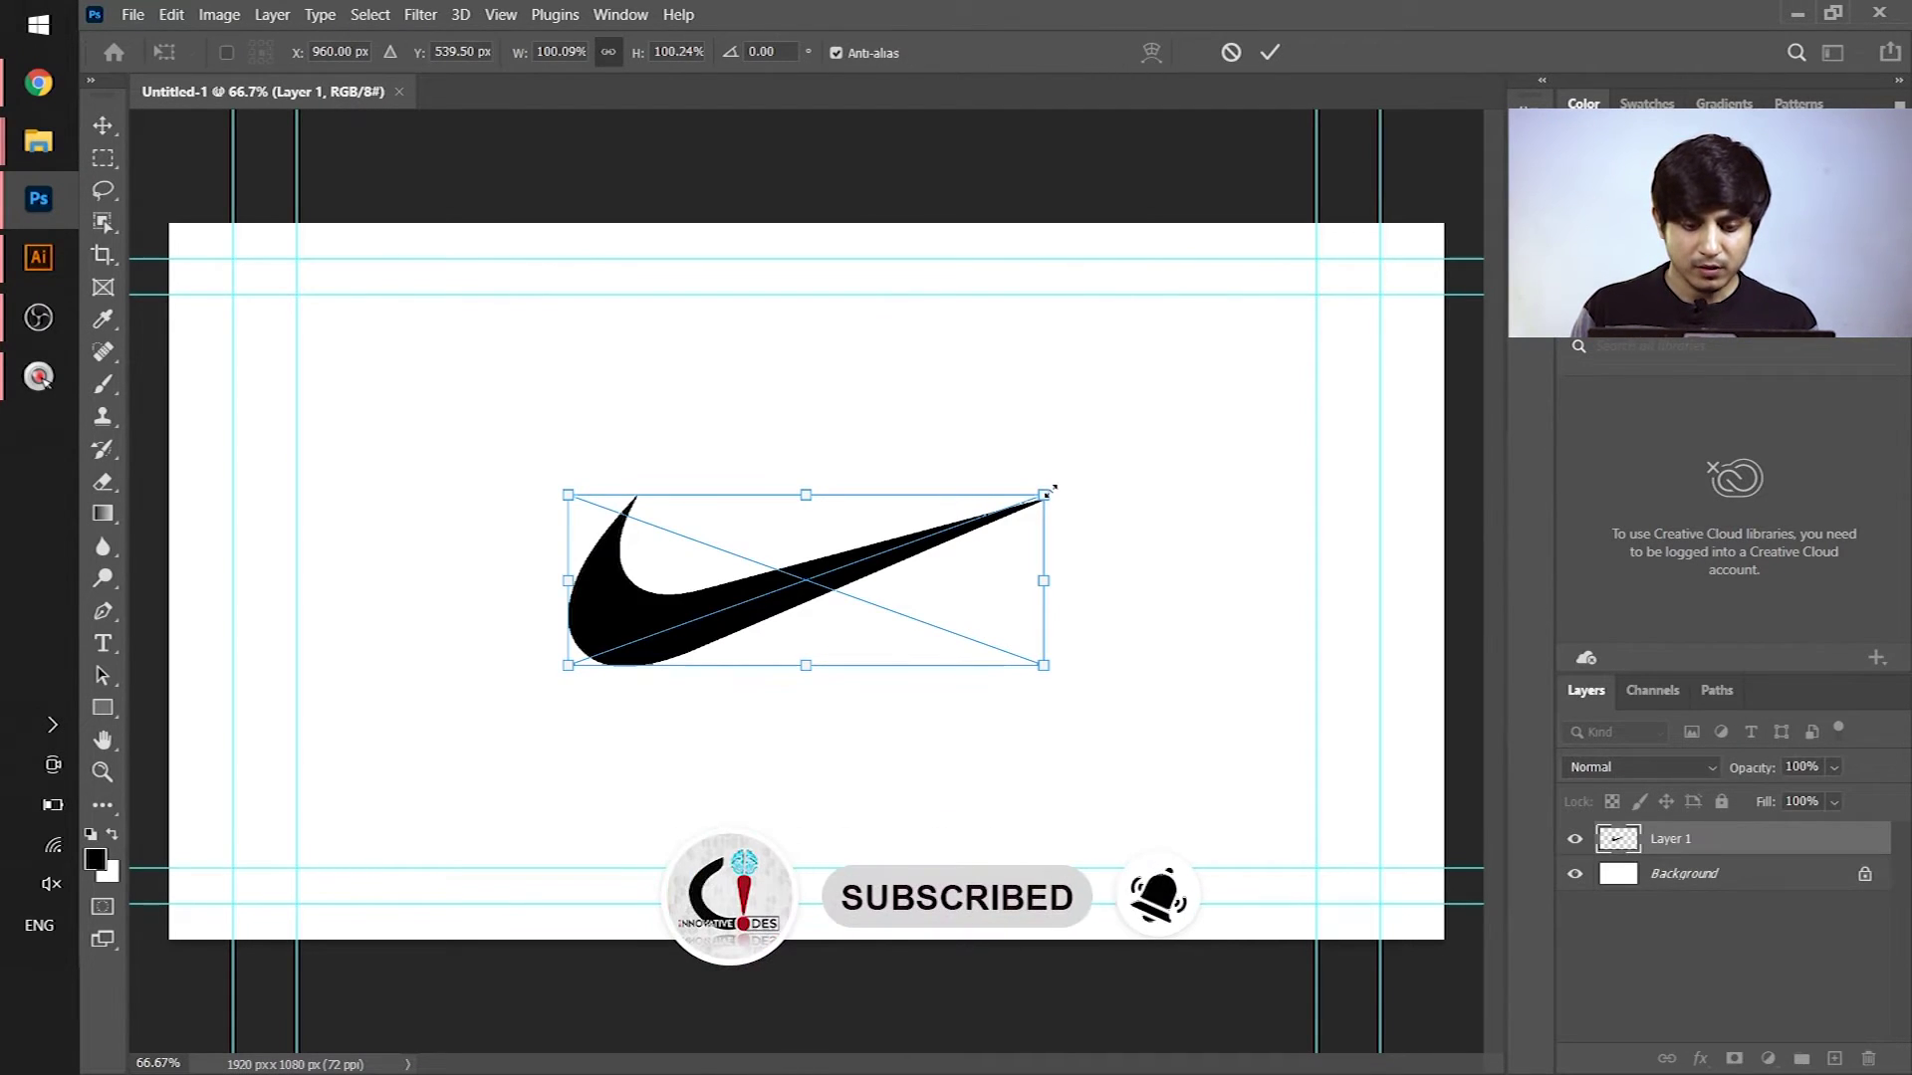
pyautogui.moveTo(1025, 498); pyautogui.dragTo(805, 570)
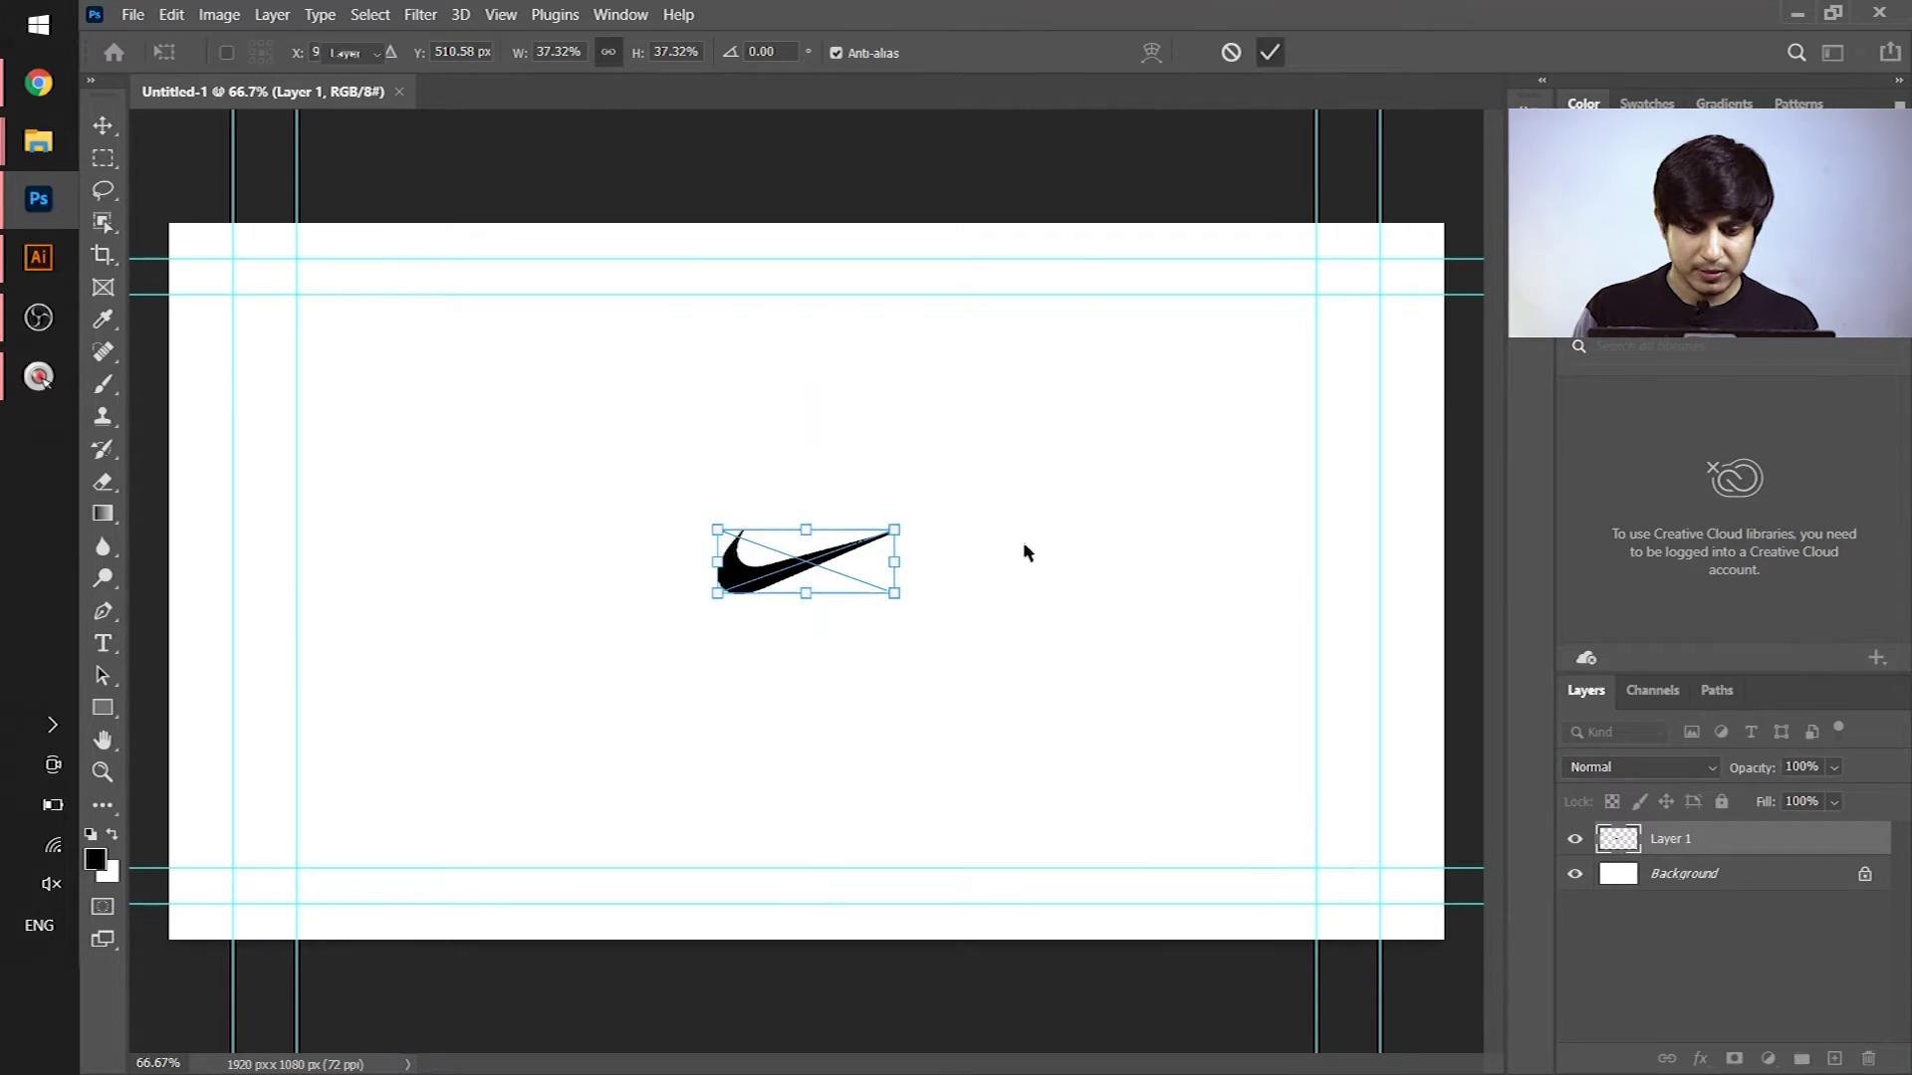
pyautogui.press('Return')
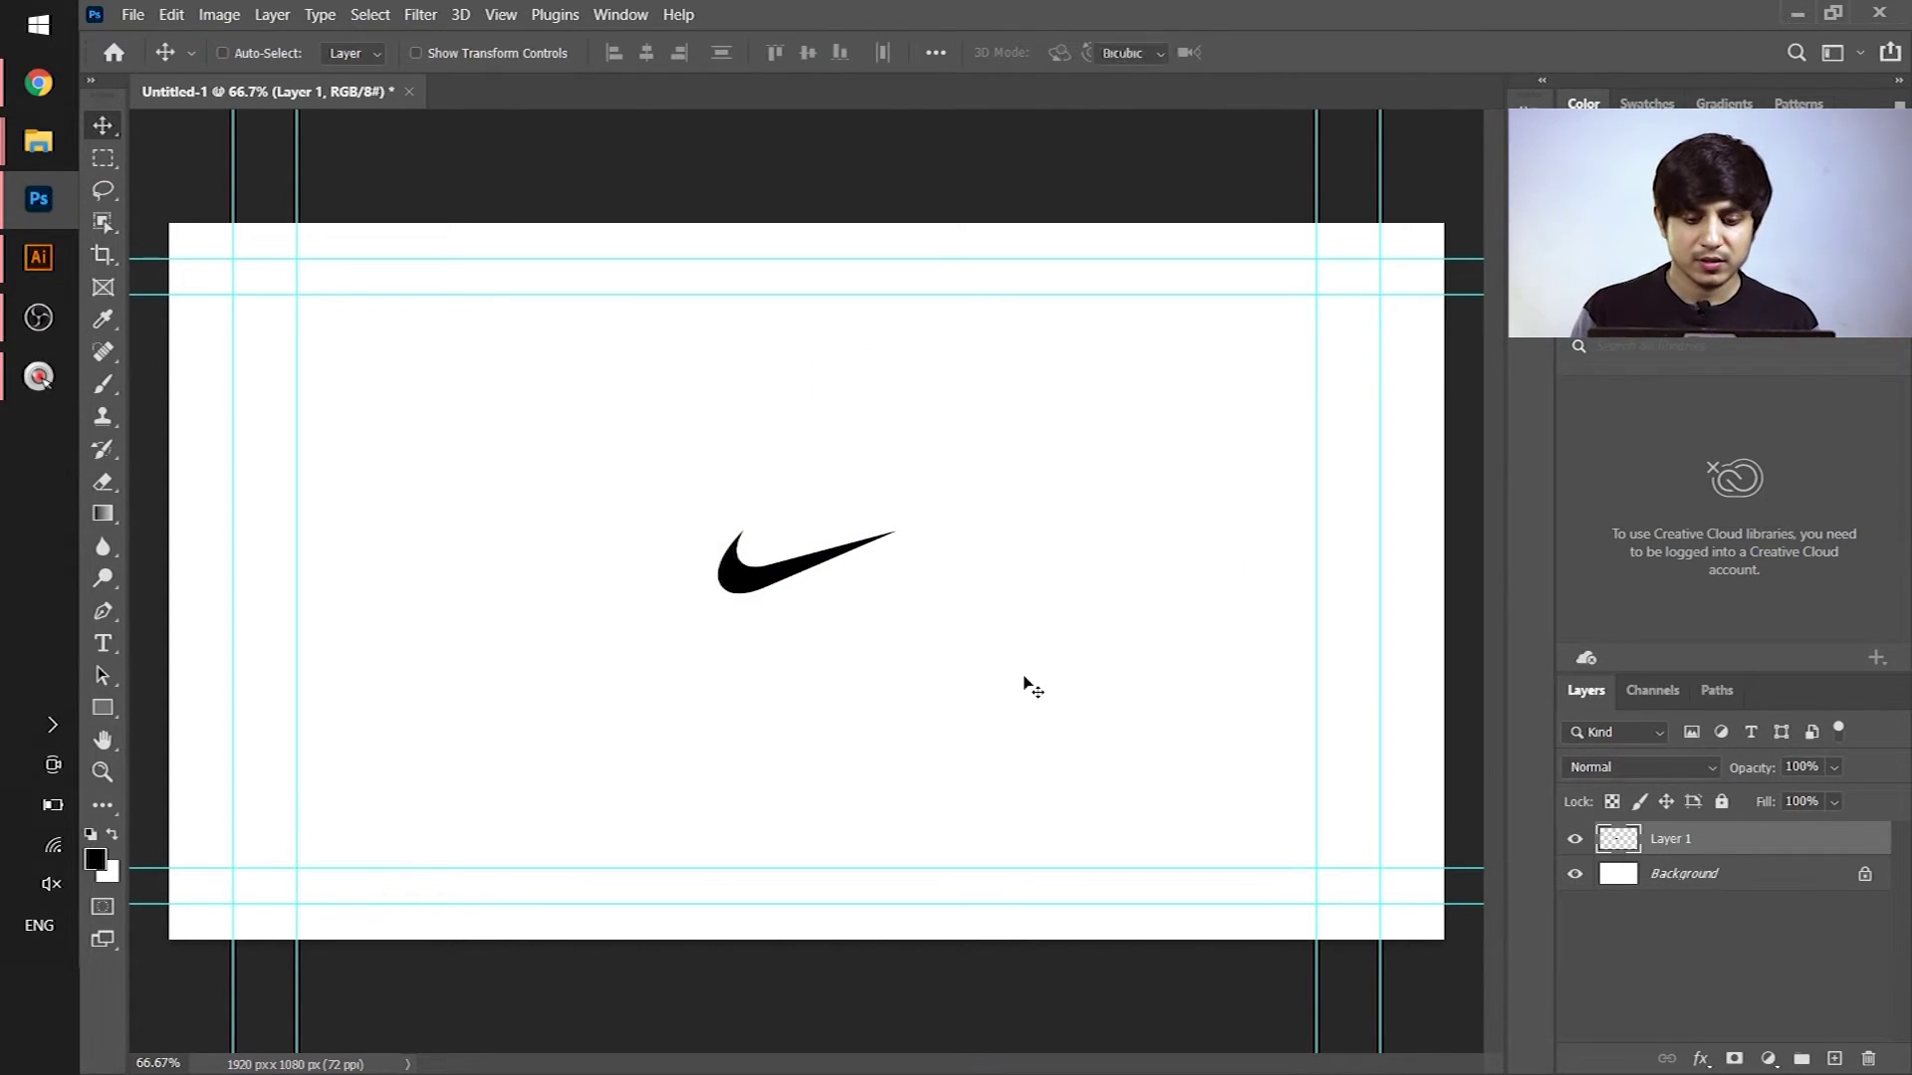
# Enlarge the pixel swoosh with Free Transform to about 1028% to examine its edge quality
pyautogui.hotkey('ctrl', 't')
pyautogui.moveTo(894, 530); pyautogui.dragTo(1683, 244)
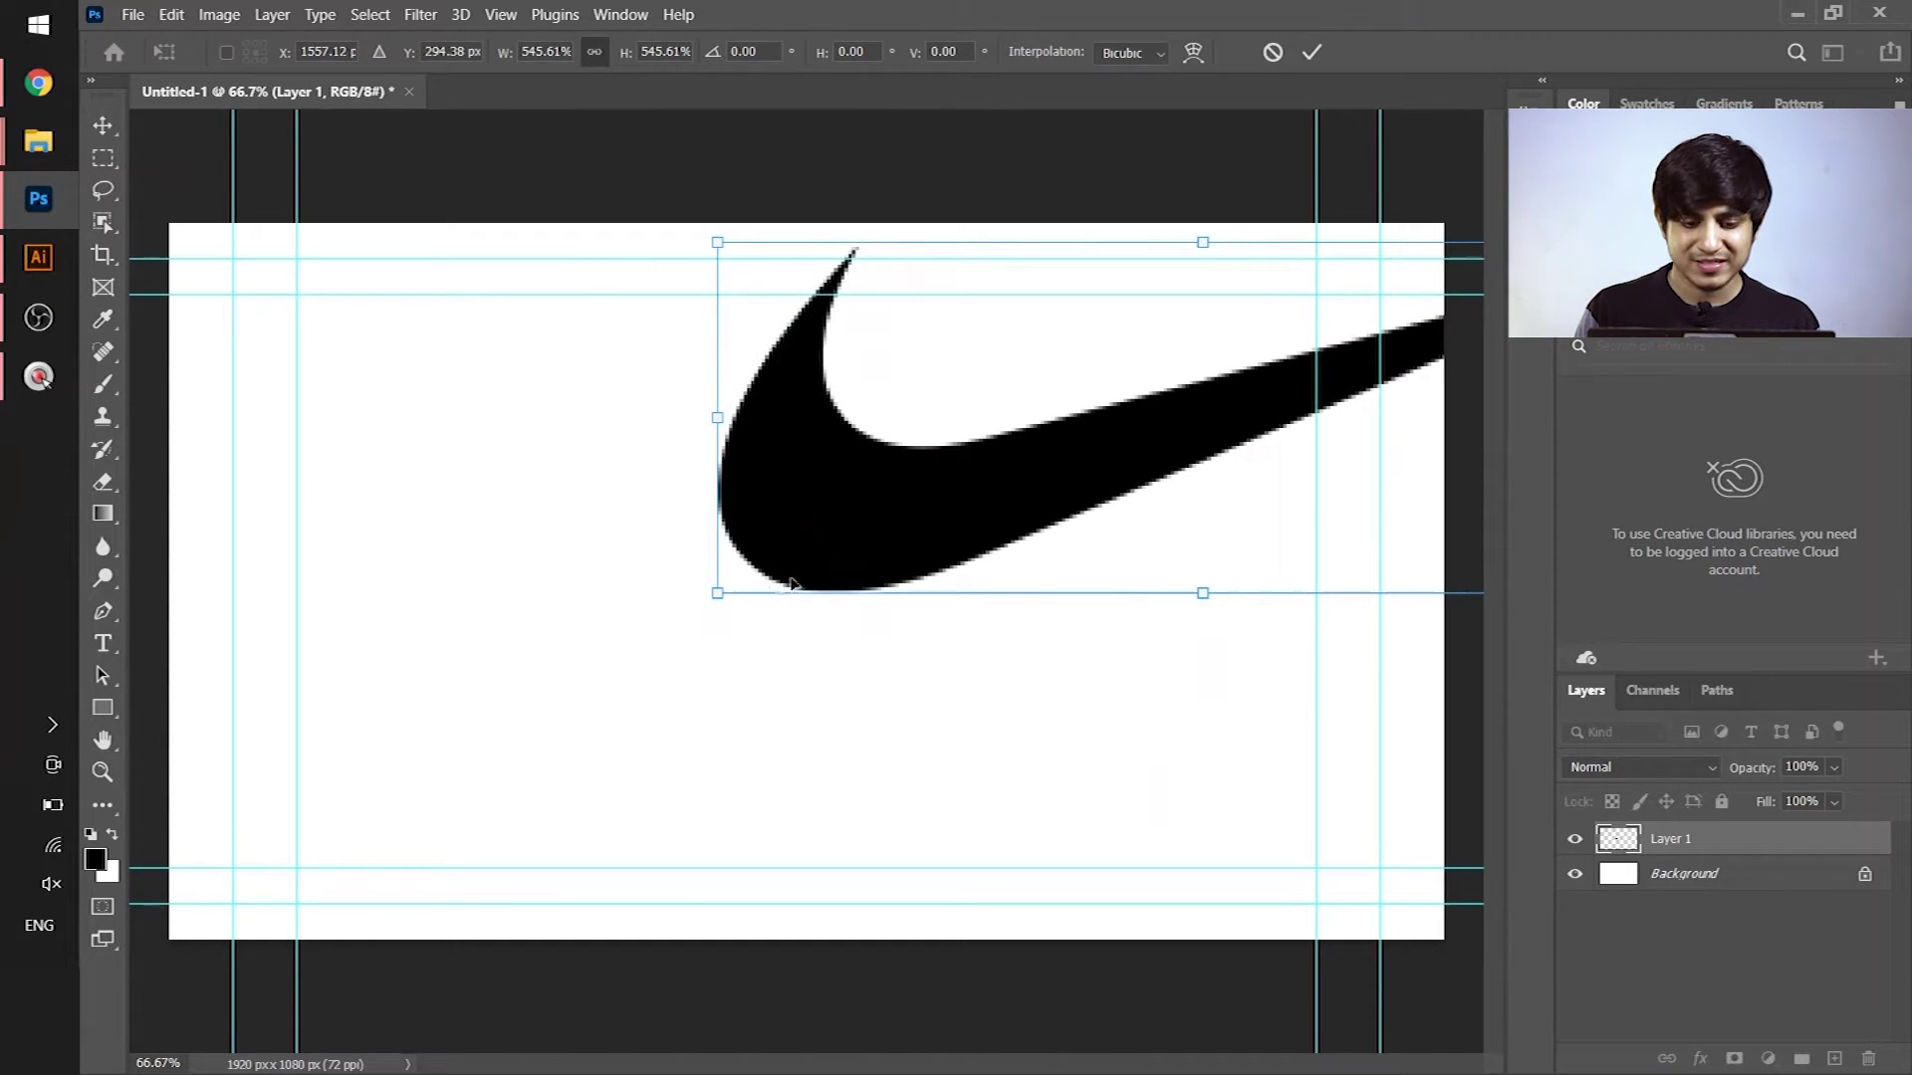
pyautogui.moveTo(713, 598); pyautogui.dragTo(418, 776)
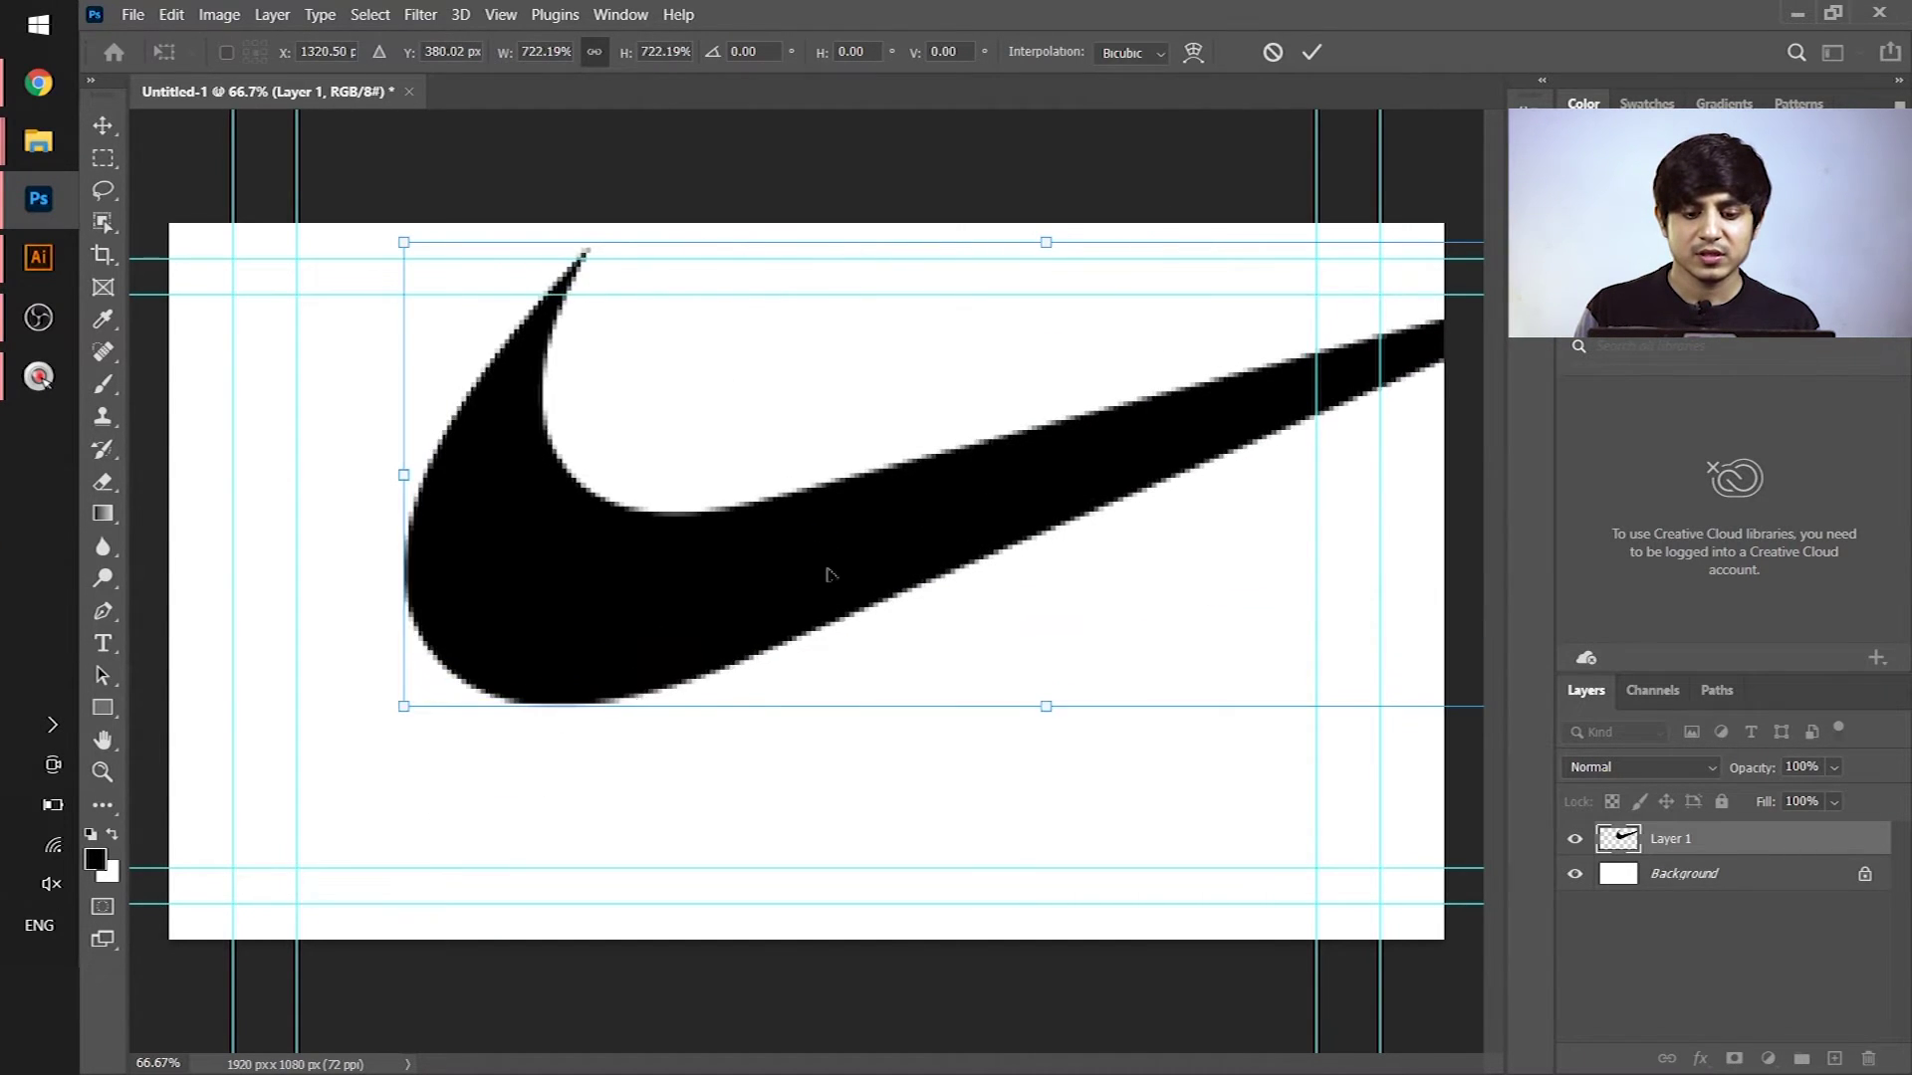
pyautogui.moveTo(917, 528); pyautogui.dragTo(609, 709)
pyautogui.moveTo(741, 594)
pyautogui.mouseDown()
pyautogui.moveTo(790, 550)
pyautogui.moveTo(732, 568)
pyautogui.mouseUp()
pyautogui.moveTo(815, 775); pyautogui.dragTo(810, 967)
pyautogui.moveTo(811, 689); pyautogui.dragTo(809, 589)
pyautogui.scroll(-1, 811, 618)
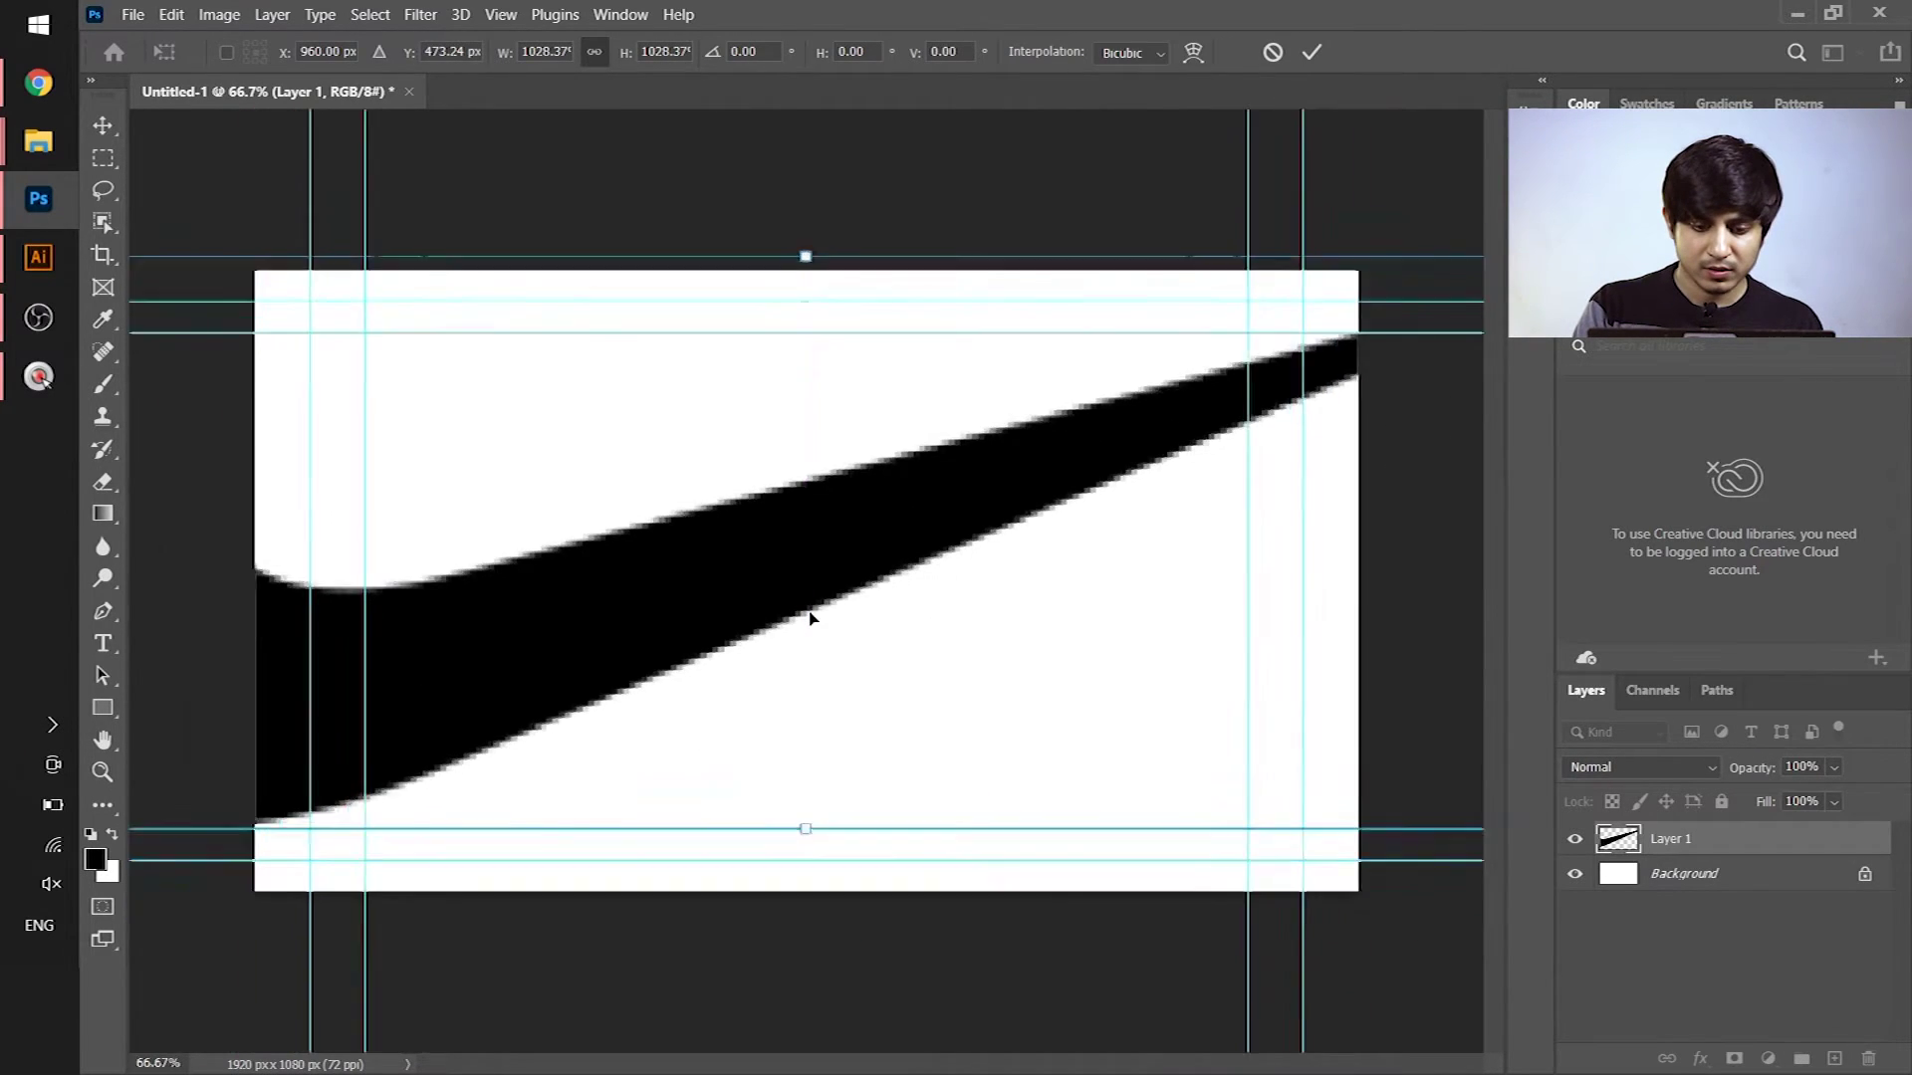
pyautogui.scroll(-1, 809, 618)
pyautogui.scroll(1, 808, 618)
pyautogui.scroll(1, 809, 618)
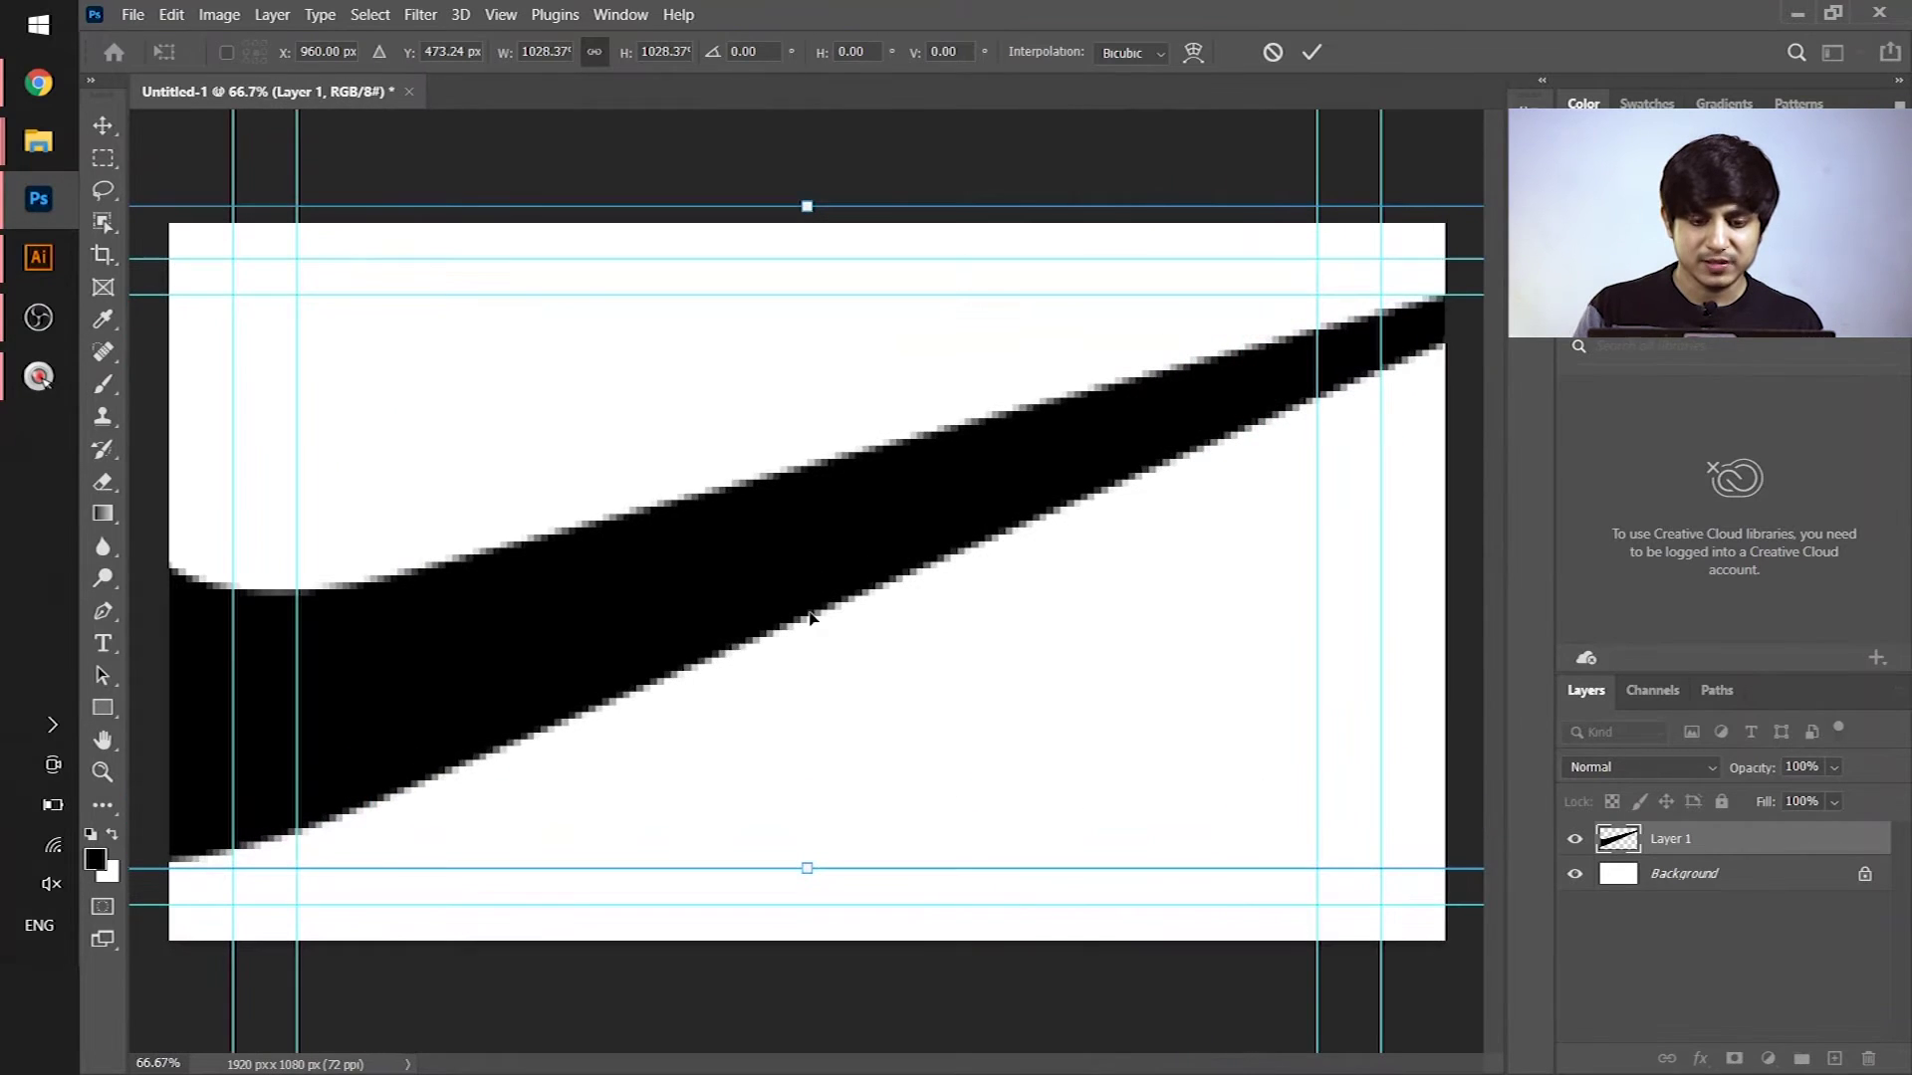
# Shrink the pixel swoosh to about 361%, then discard the transform together with the swoosh layer
pyautogui.moveTo(806, 207); pyautogui.dragTo(808, 635)
pyautogui.moveTo(814, 733); pyautogui.dragTo(823, 581)
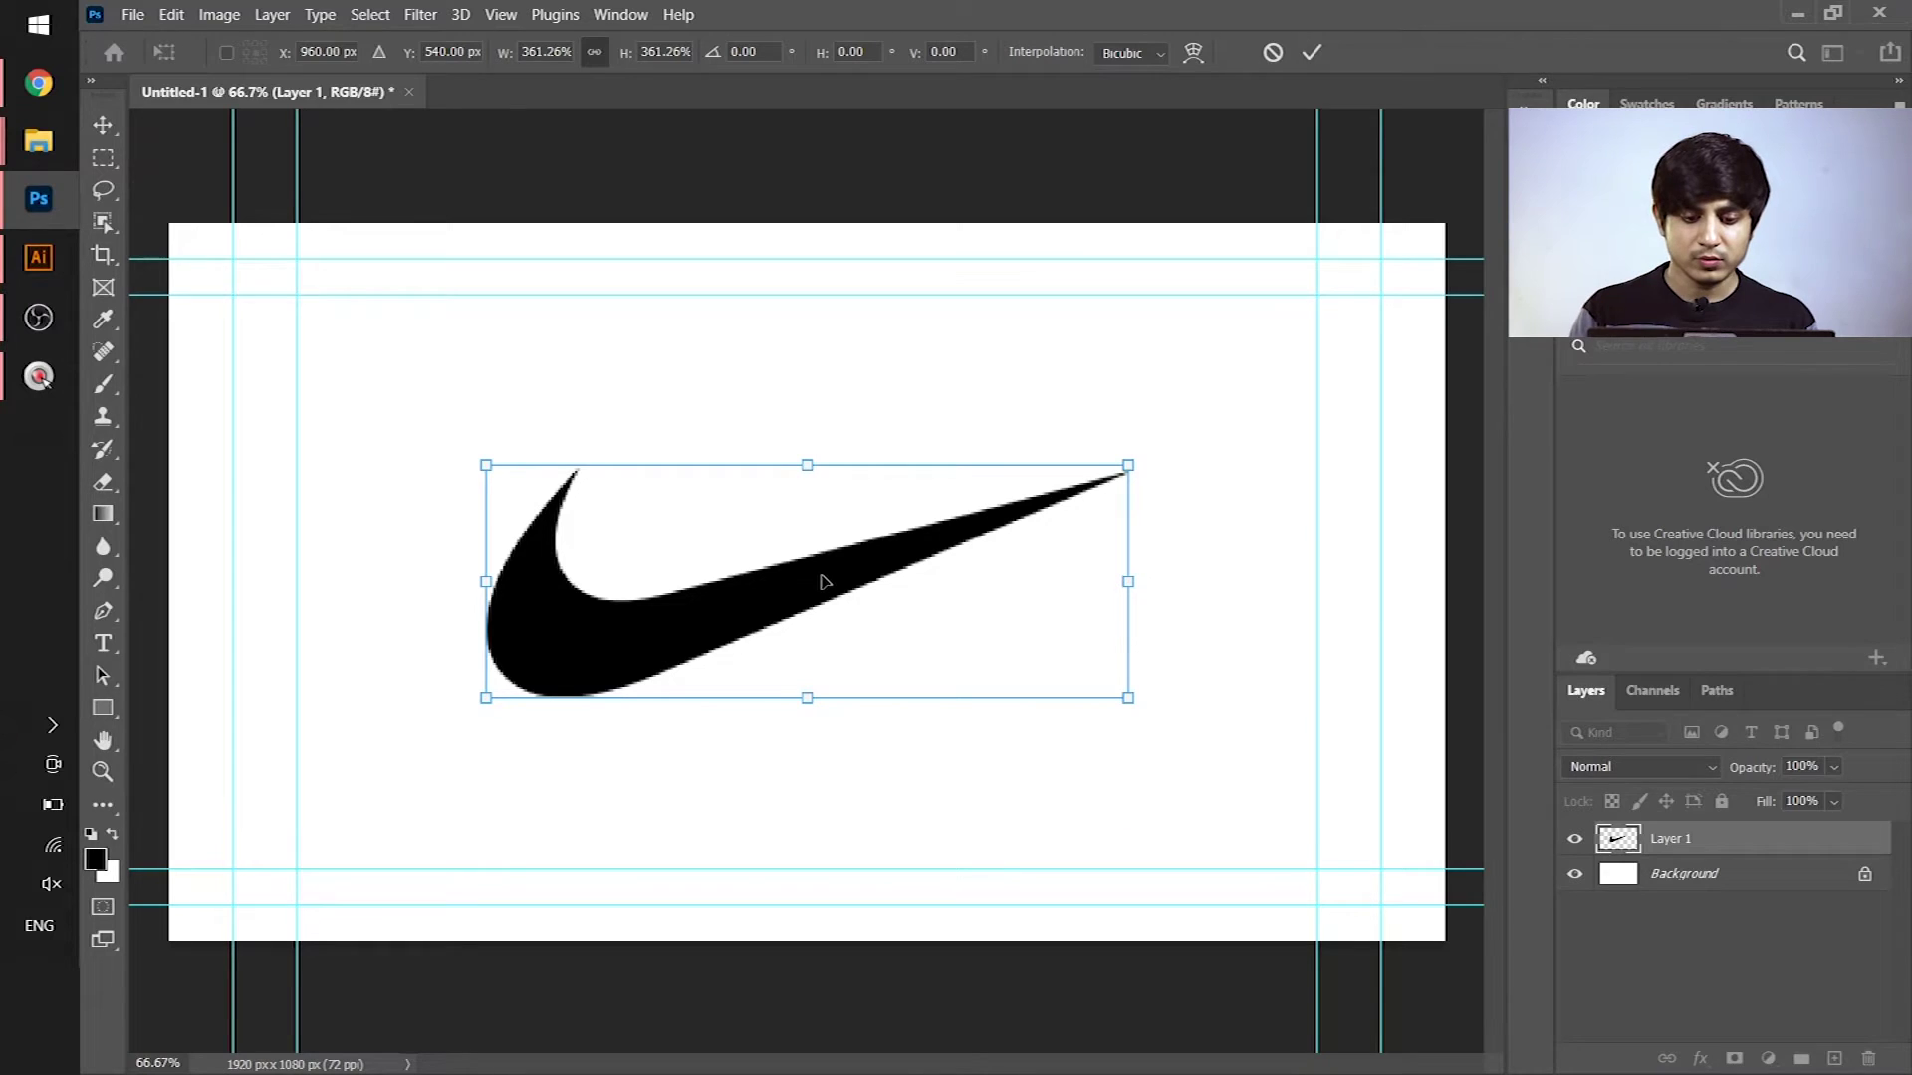
pyautogui.click(1271, 56)
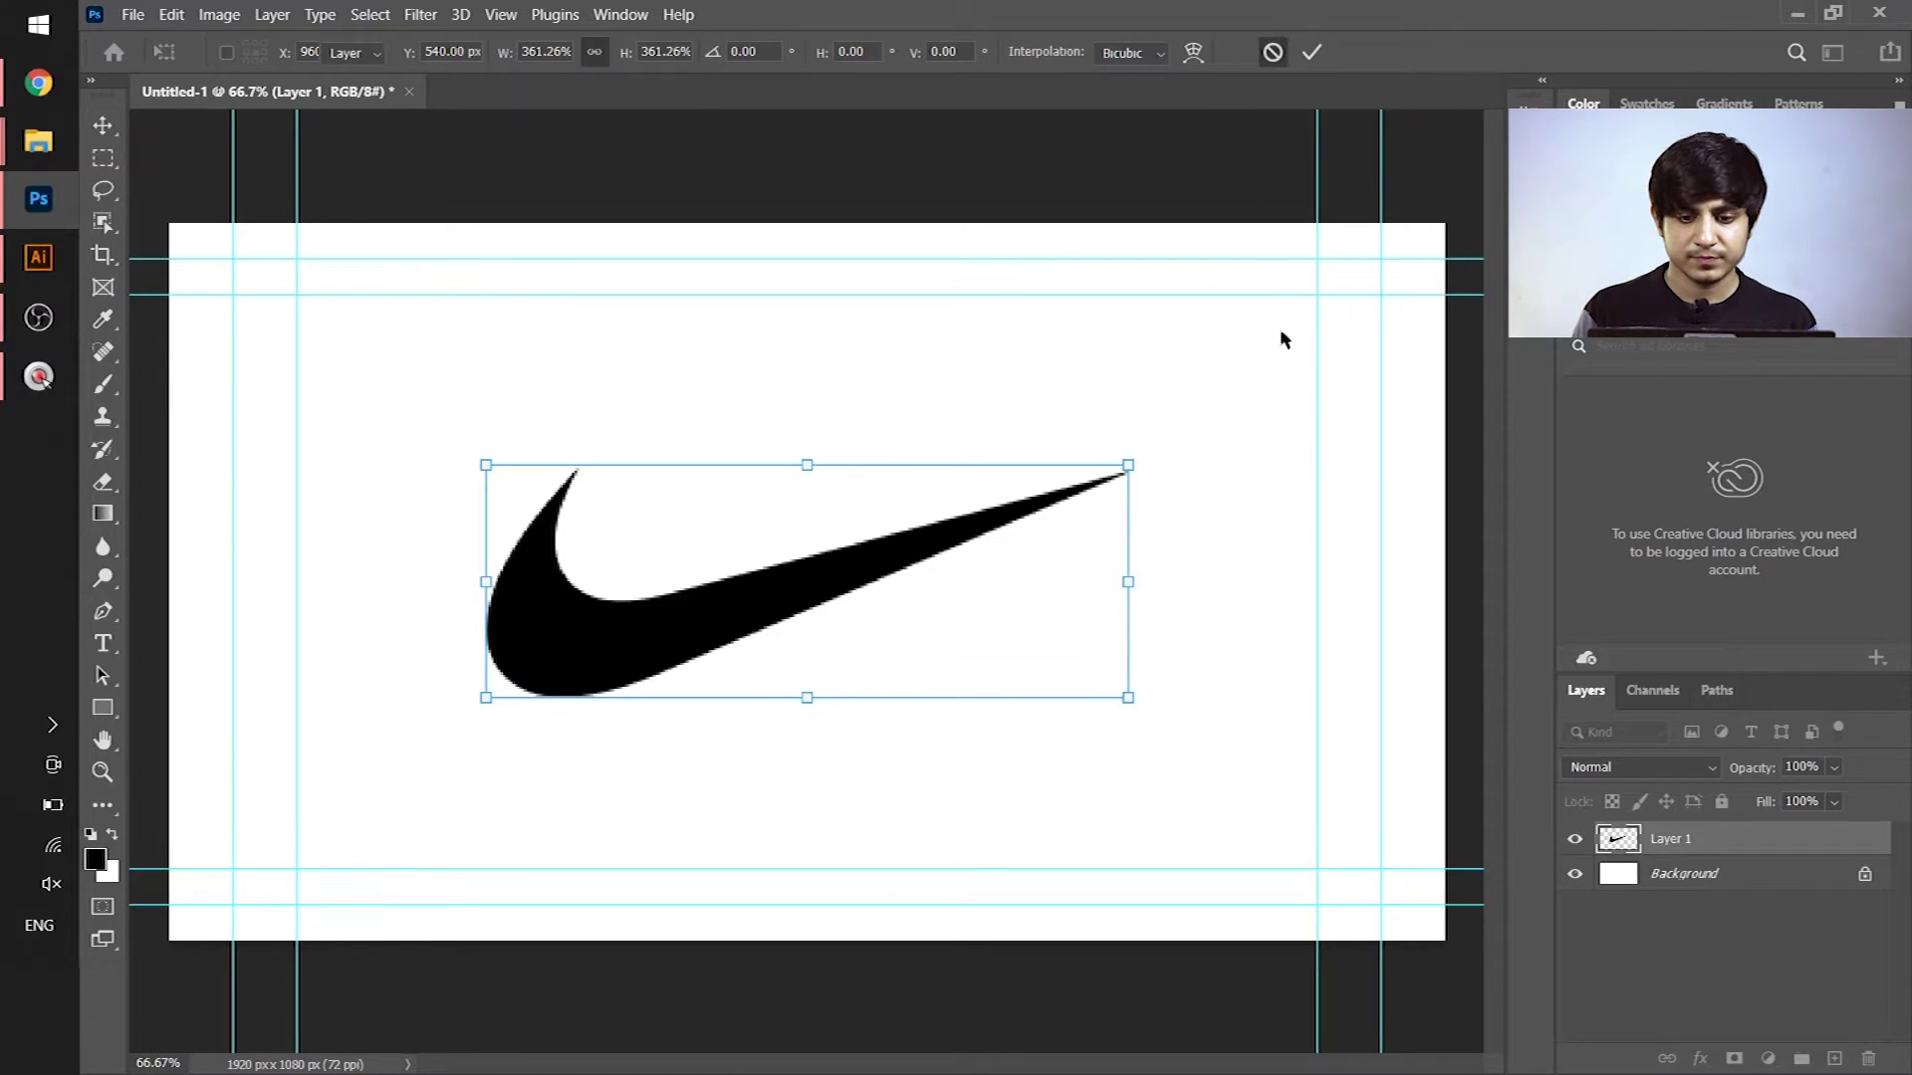
pyautogui.hotkey('ctrl', 'e')
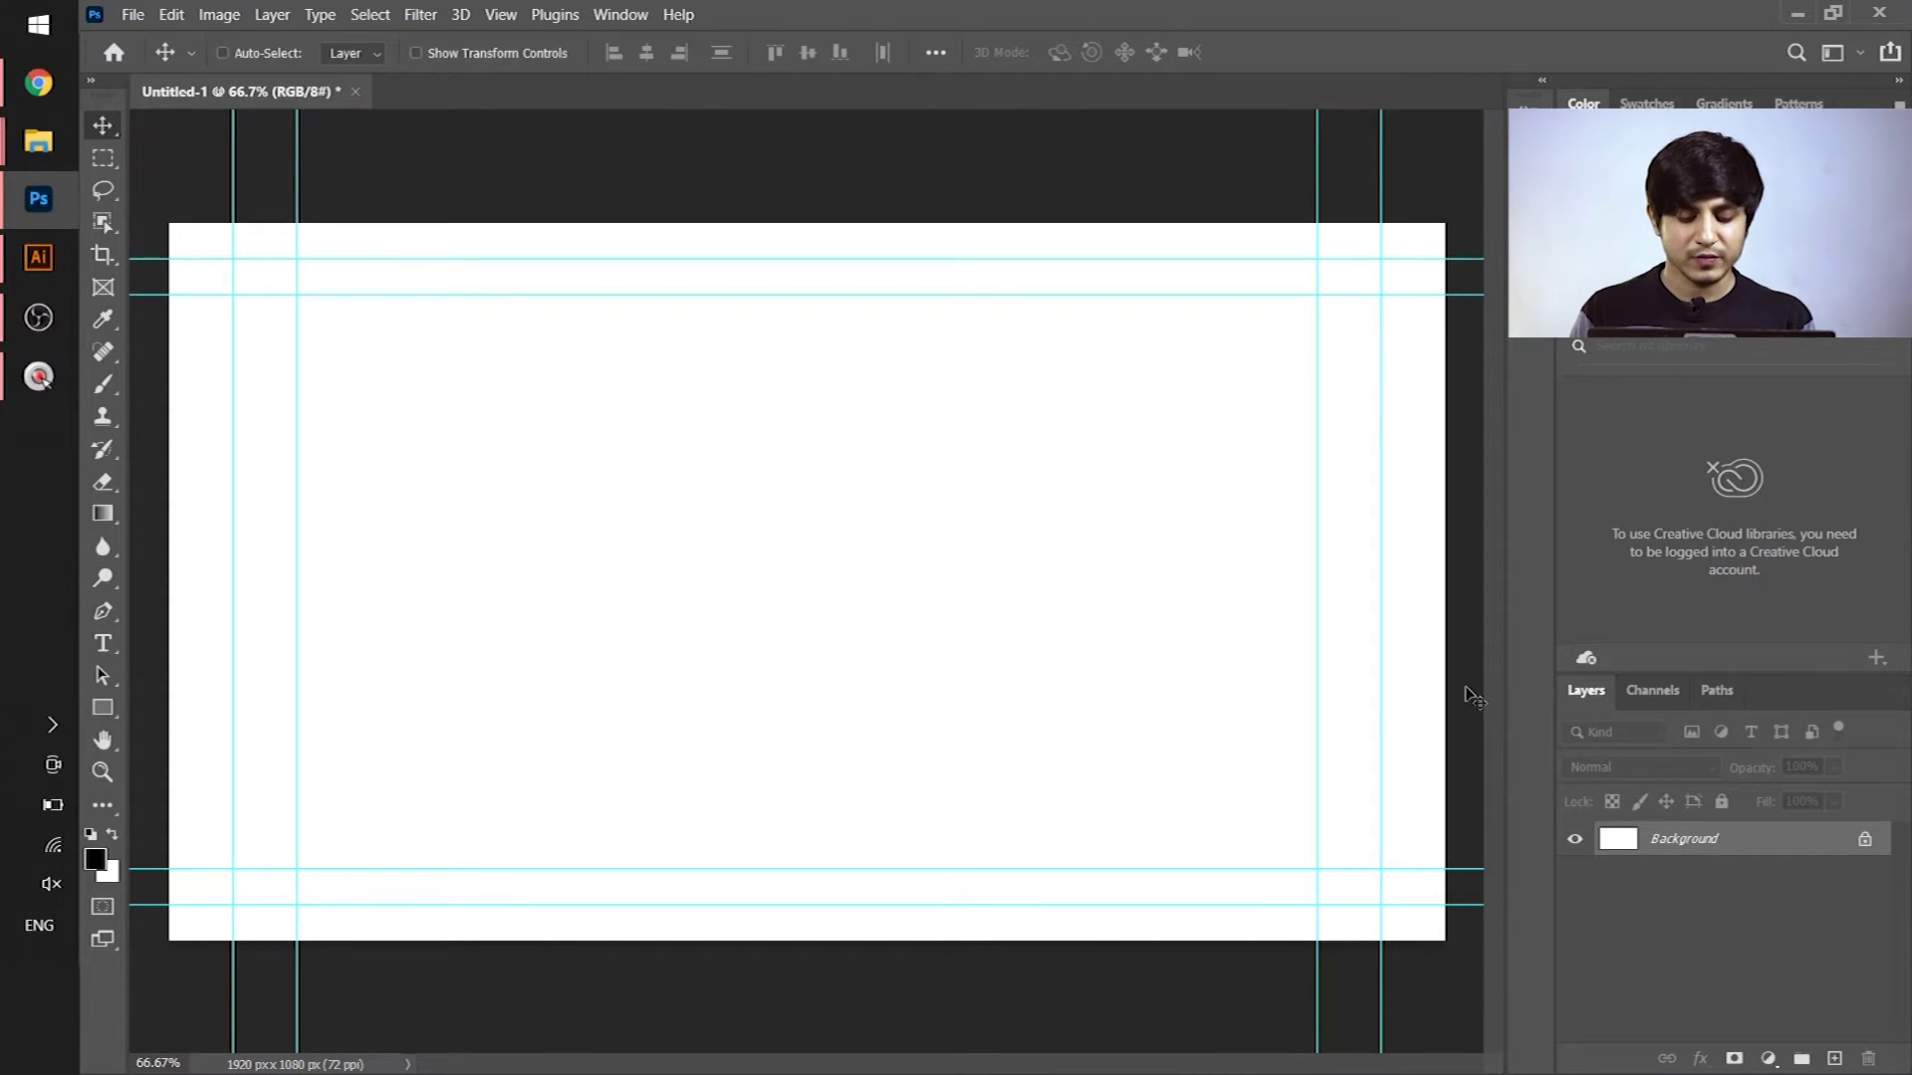
# Paste the copied swoosh into the document as a Smart Object at its original size
pyautogui.hotkey('ctrl', 'v')
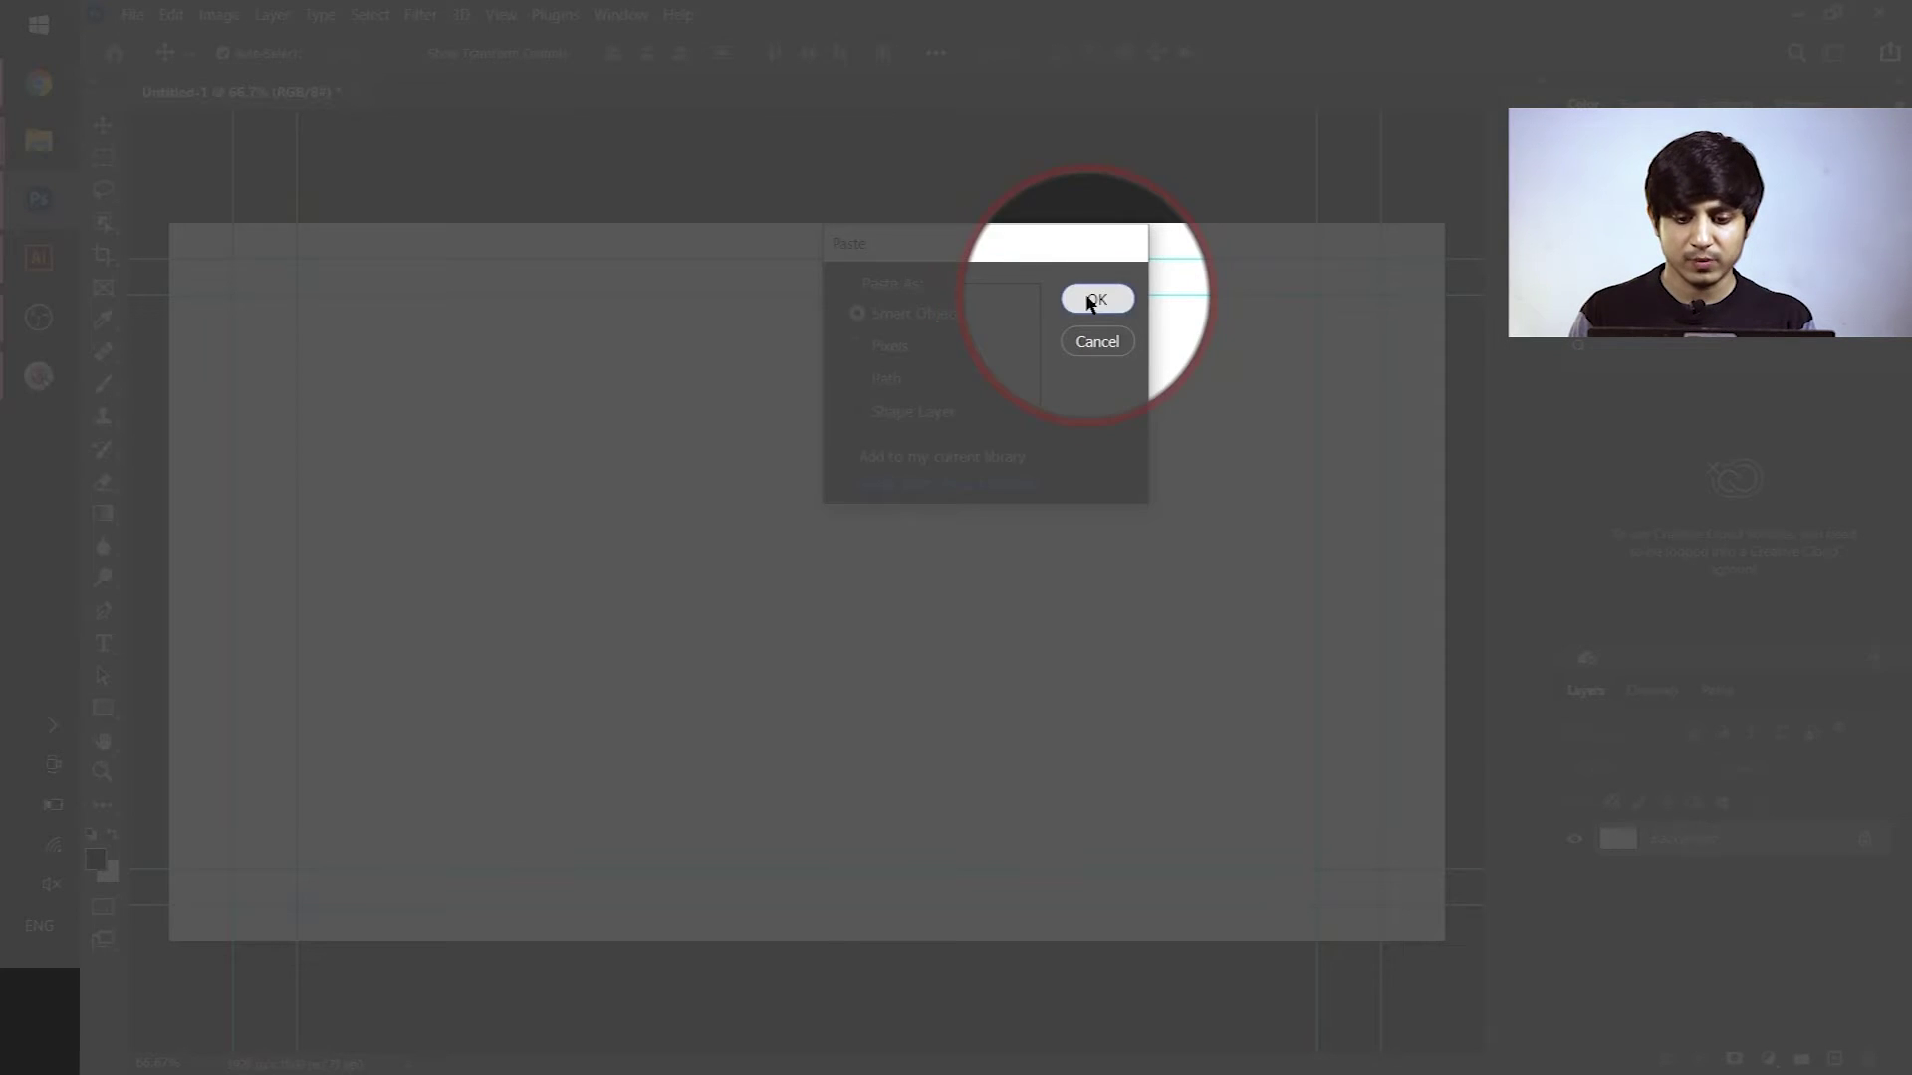
pyautogui.click(1094, 300)
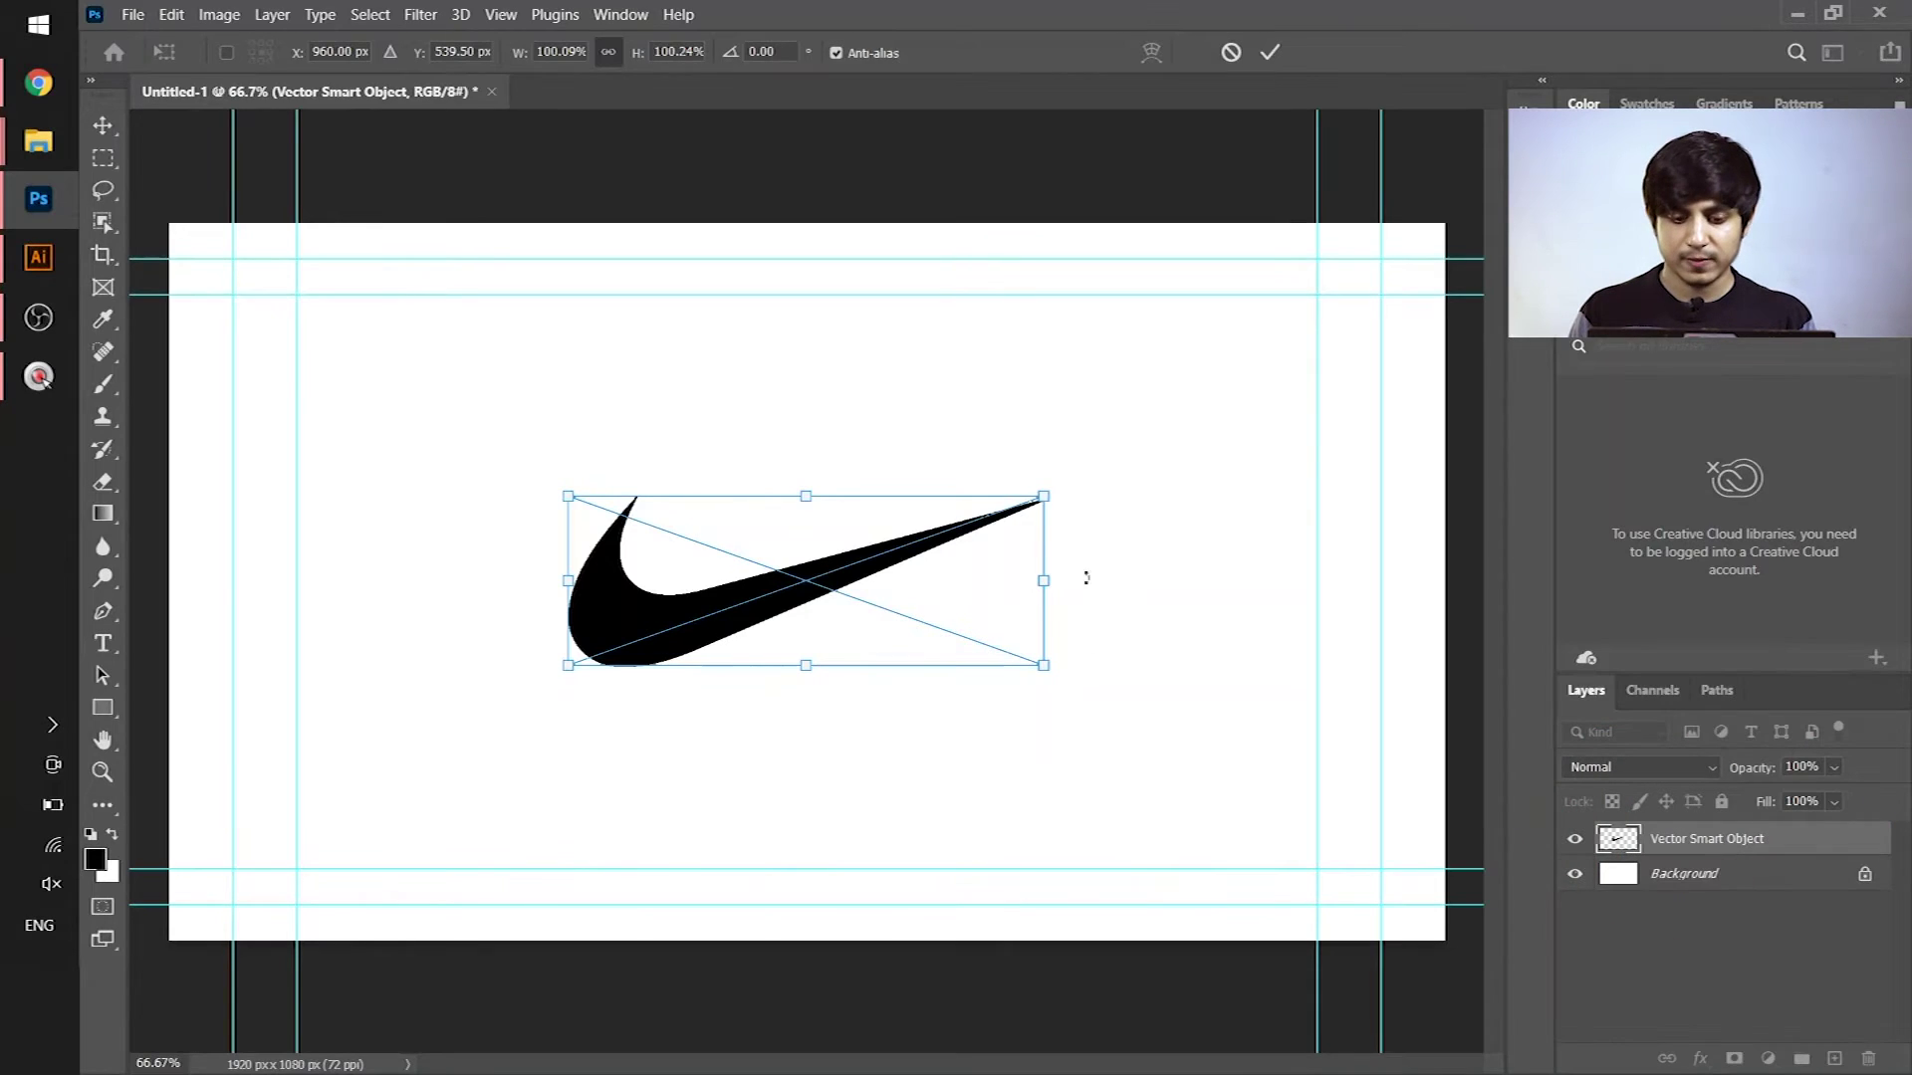
pyautogui.press('Return')
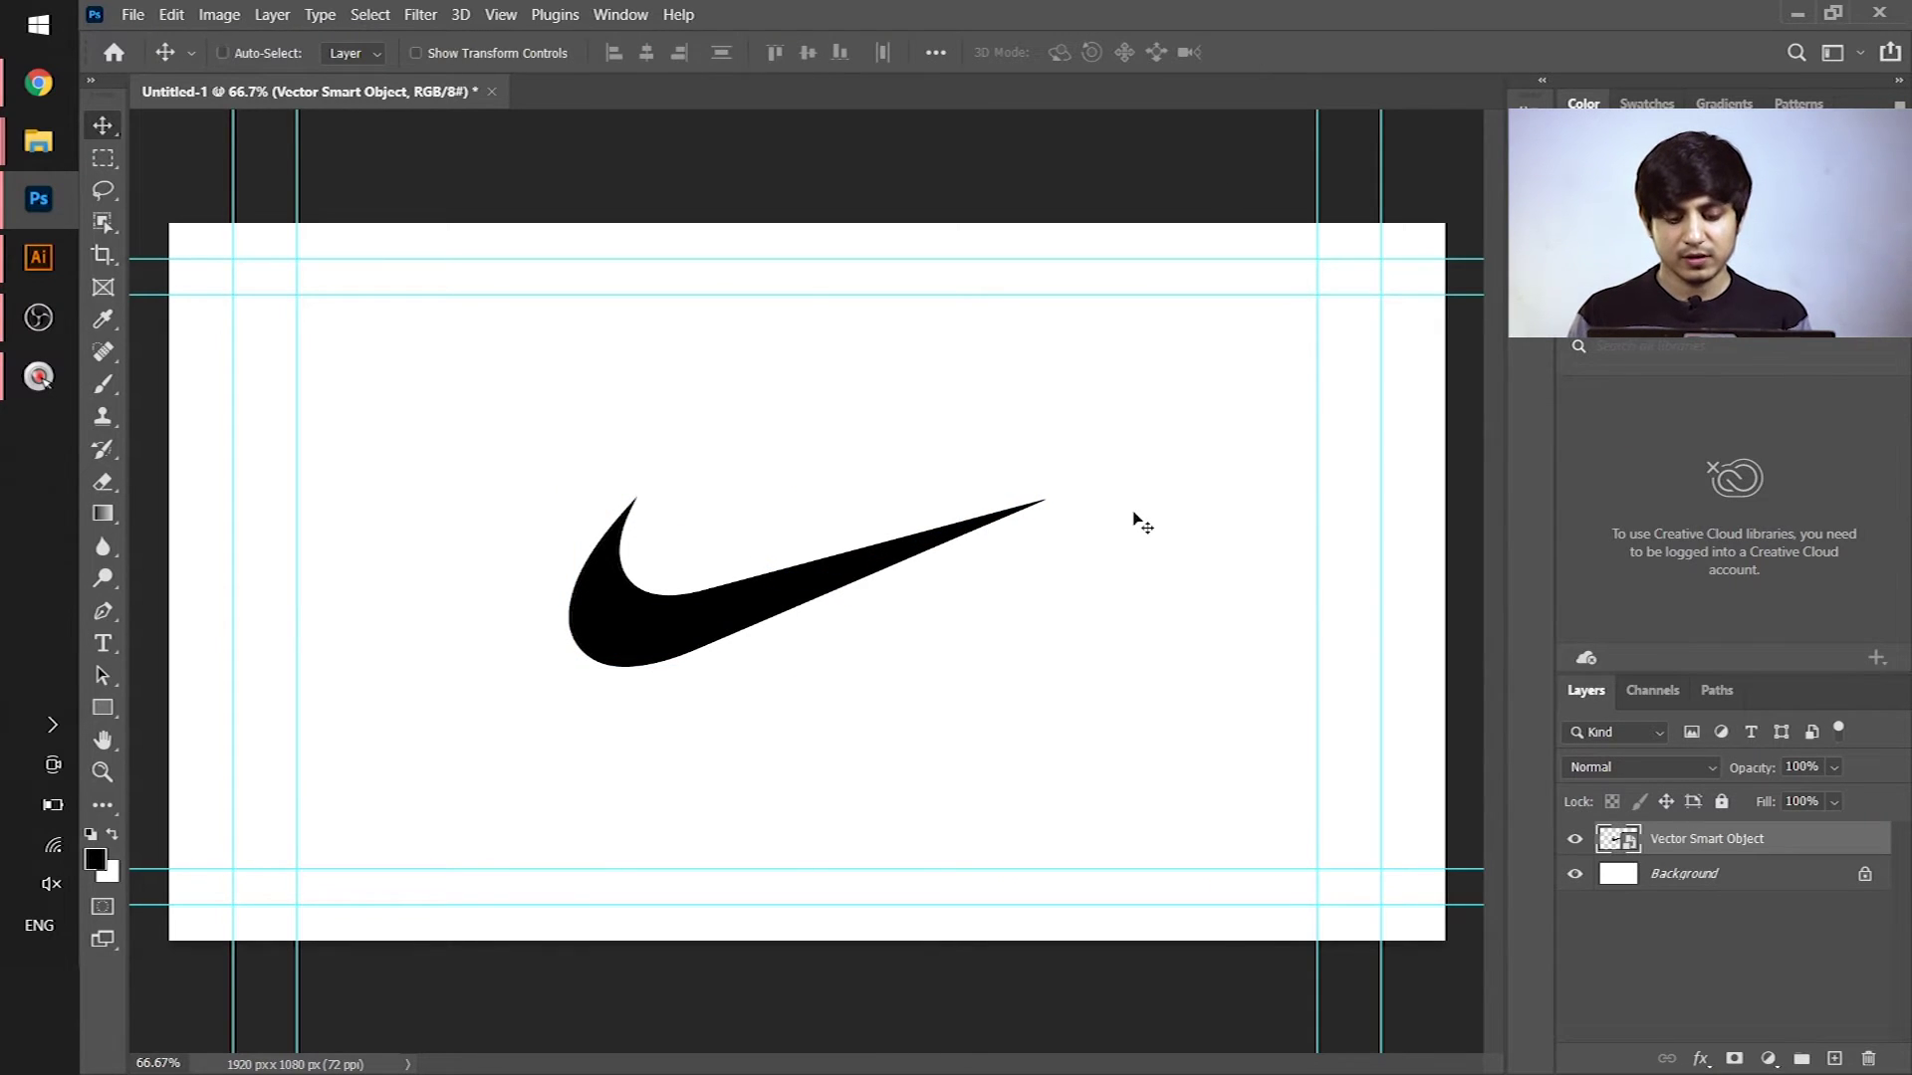
# Scale the Smart Object swoosh up to about 273%, and back down to about 66%, to compare edge quality
pyautogui.hotkey('ctrl', 't')
pyautogui.moveTo(1045, 494); pyautogui.dragTo(133, 825)
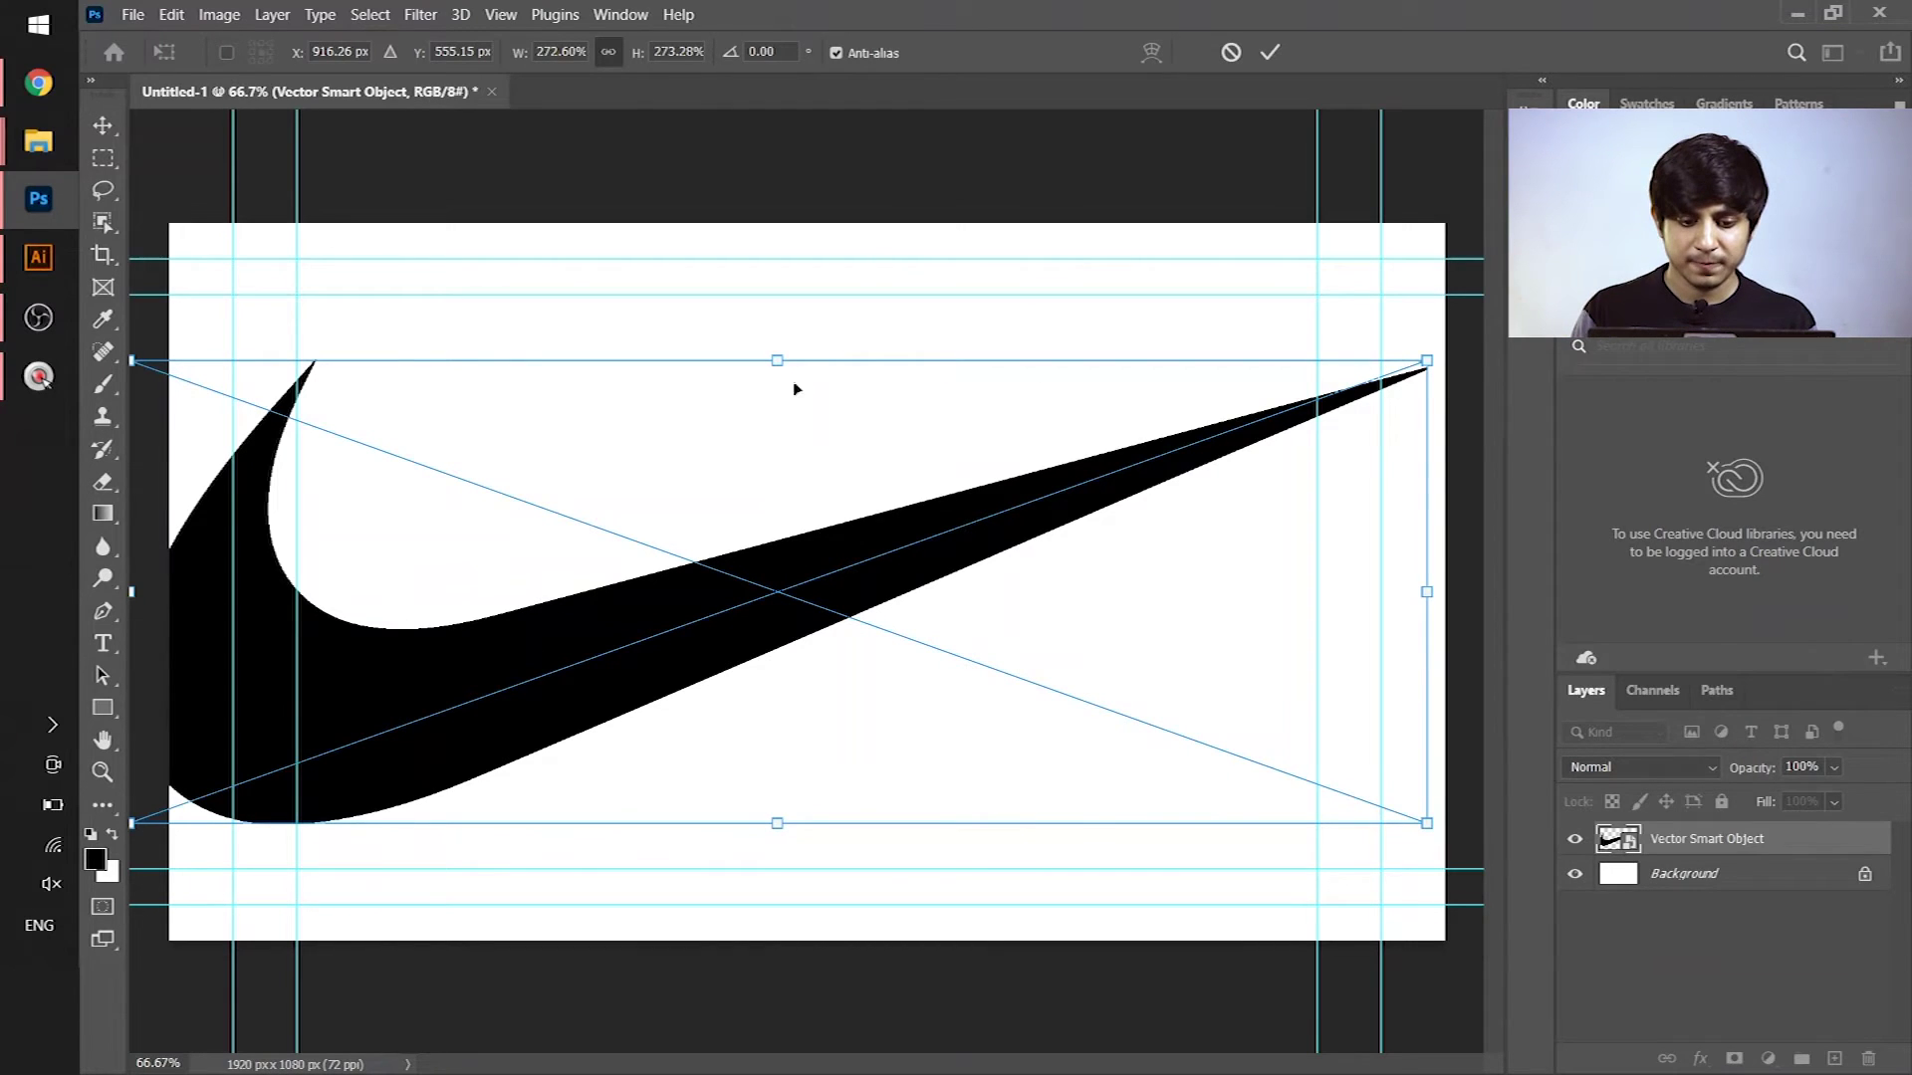
pyautogui.moveTo(775, 439); pyautogui.dragTo(797, 604)
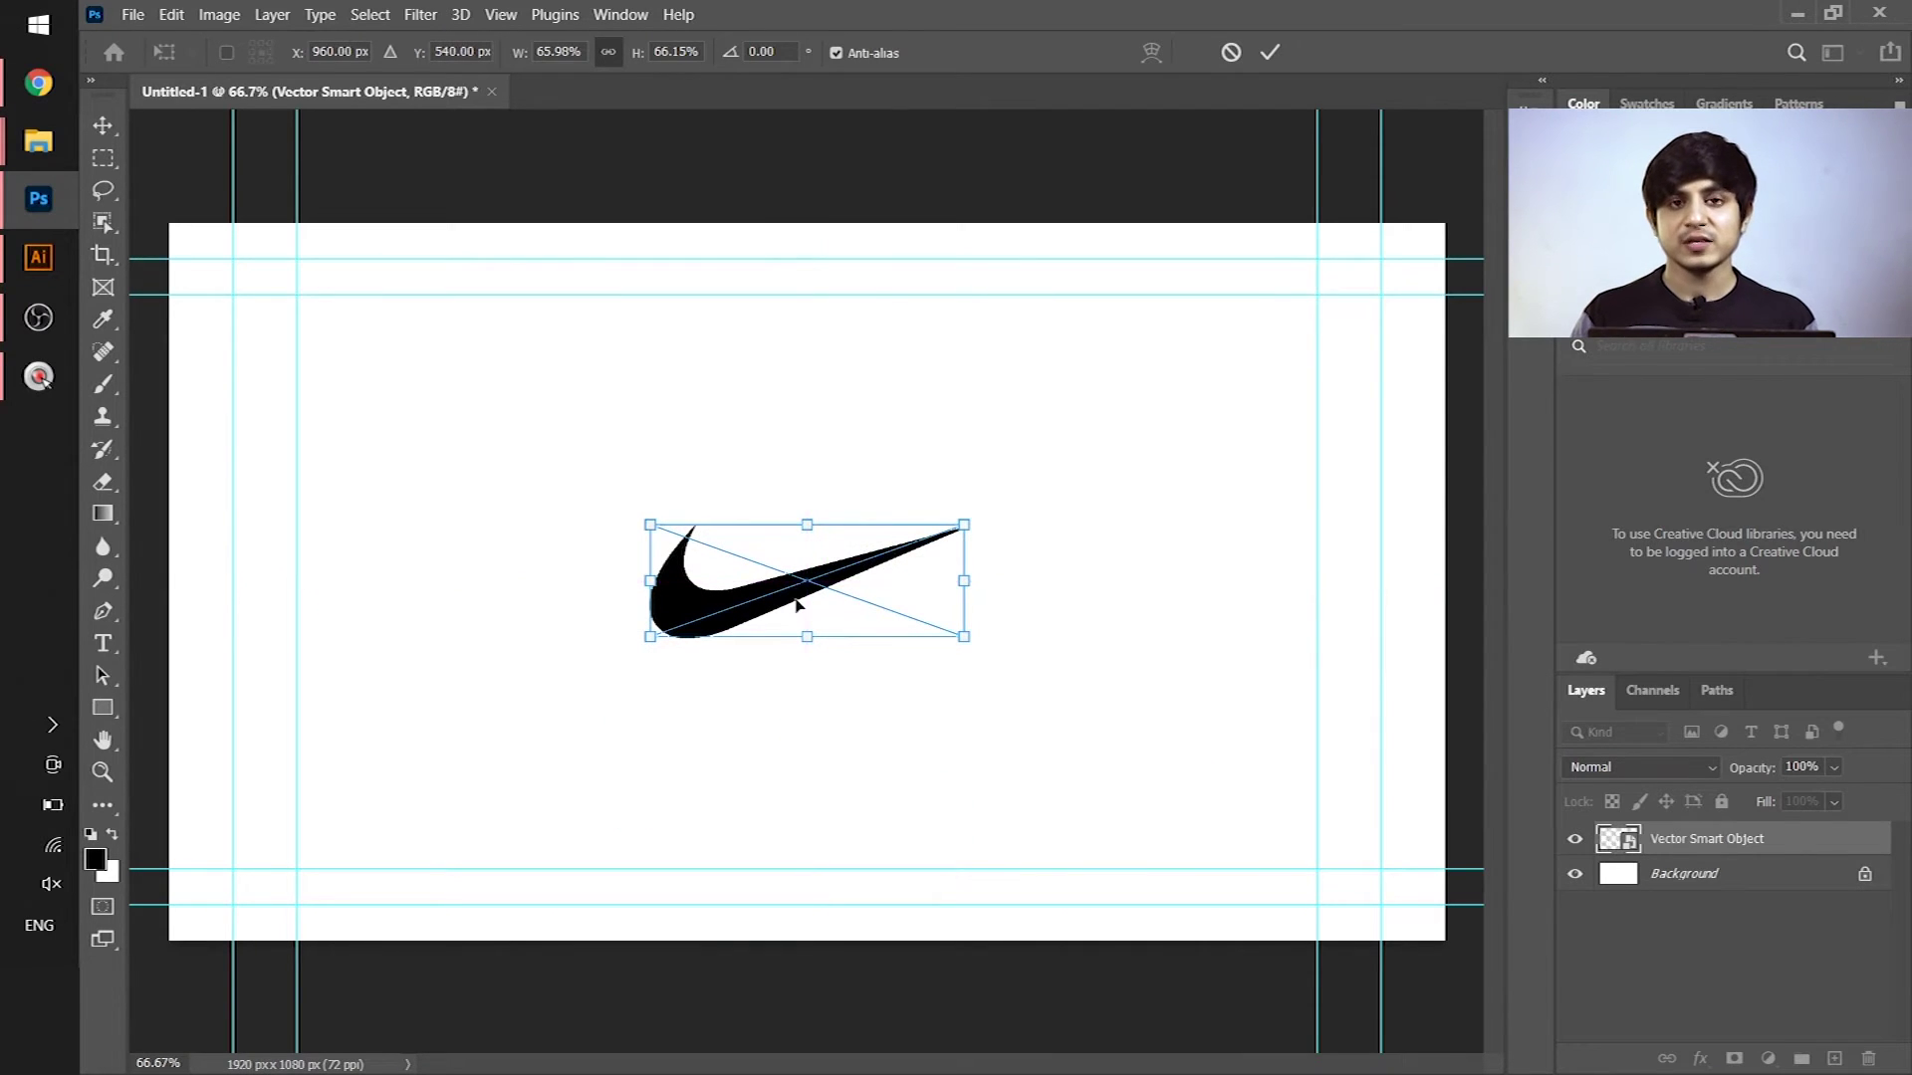
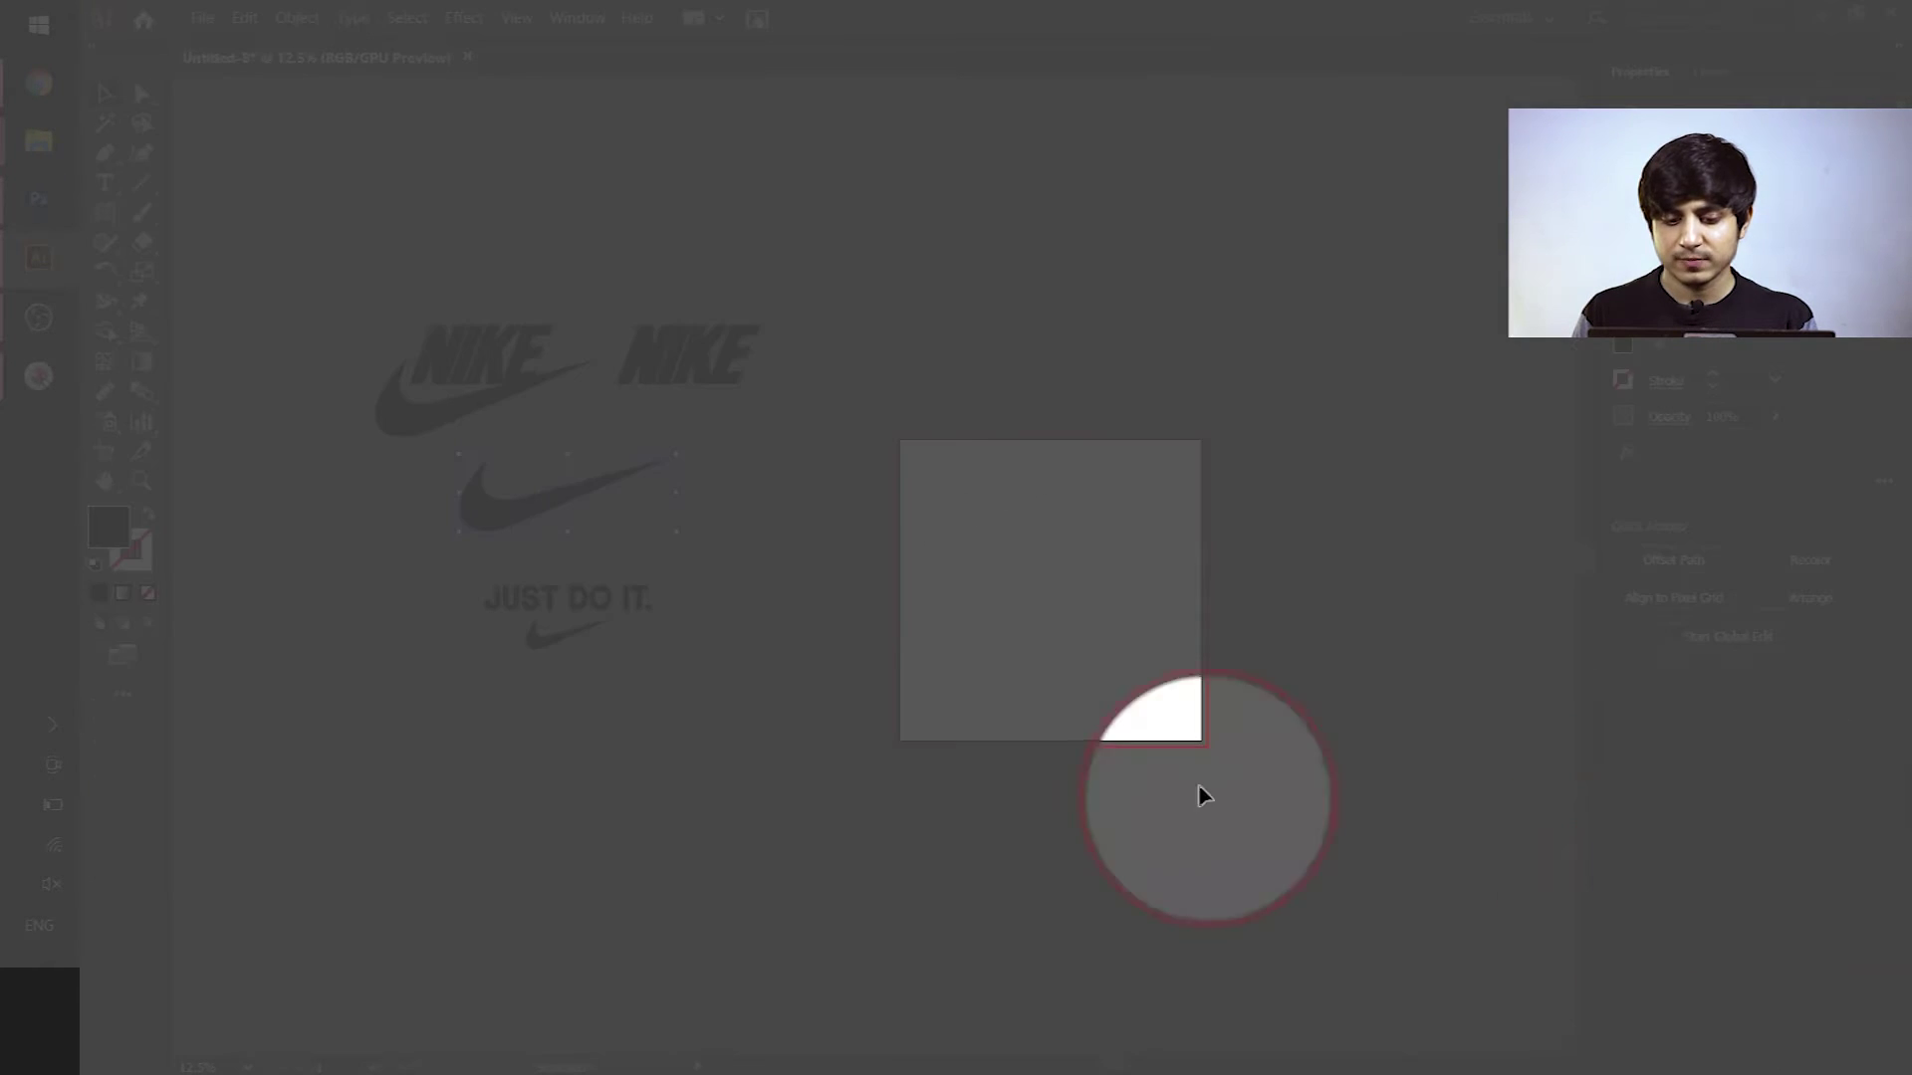
# Open the swoosh Smart Object's source artwork in Illustrator and recolor the swoosh light grey
pyautogui.hotkey('ctrl', 'n')
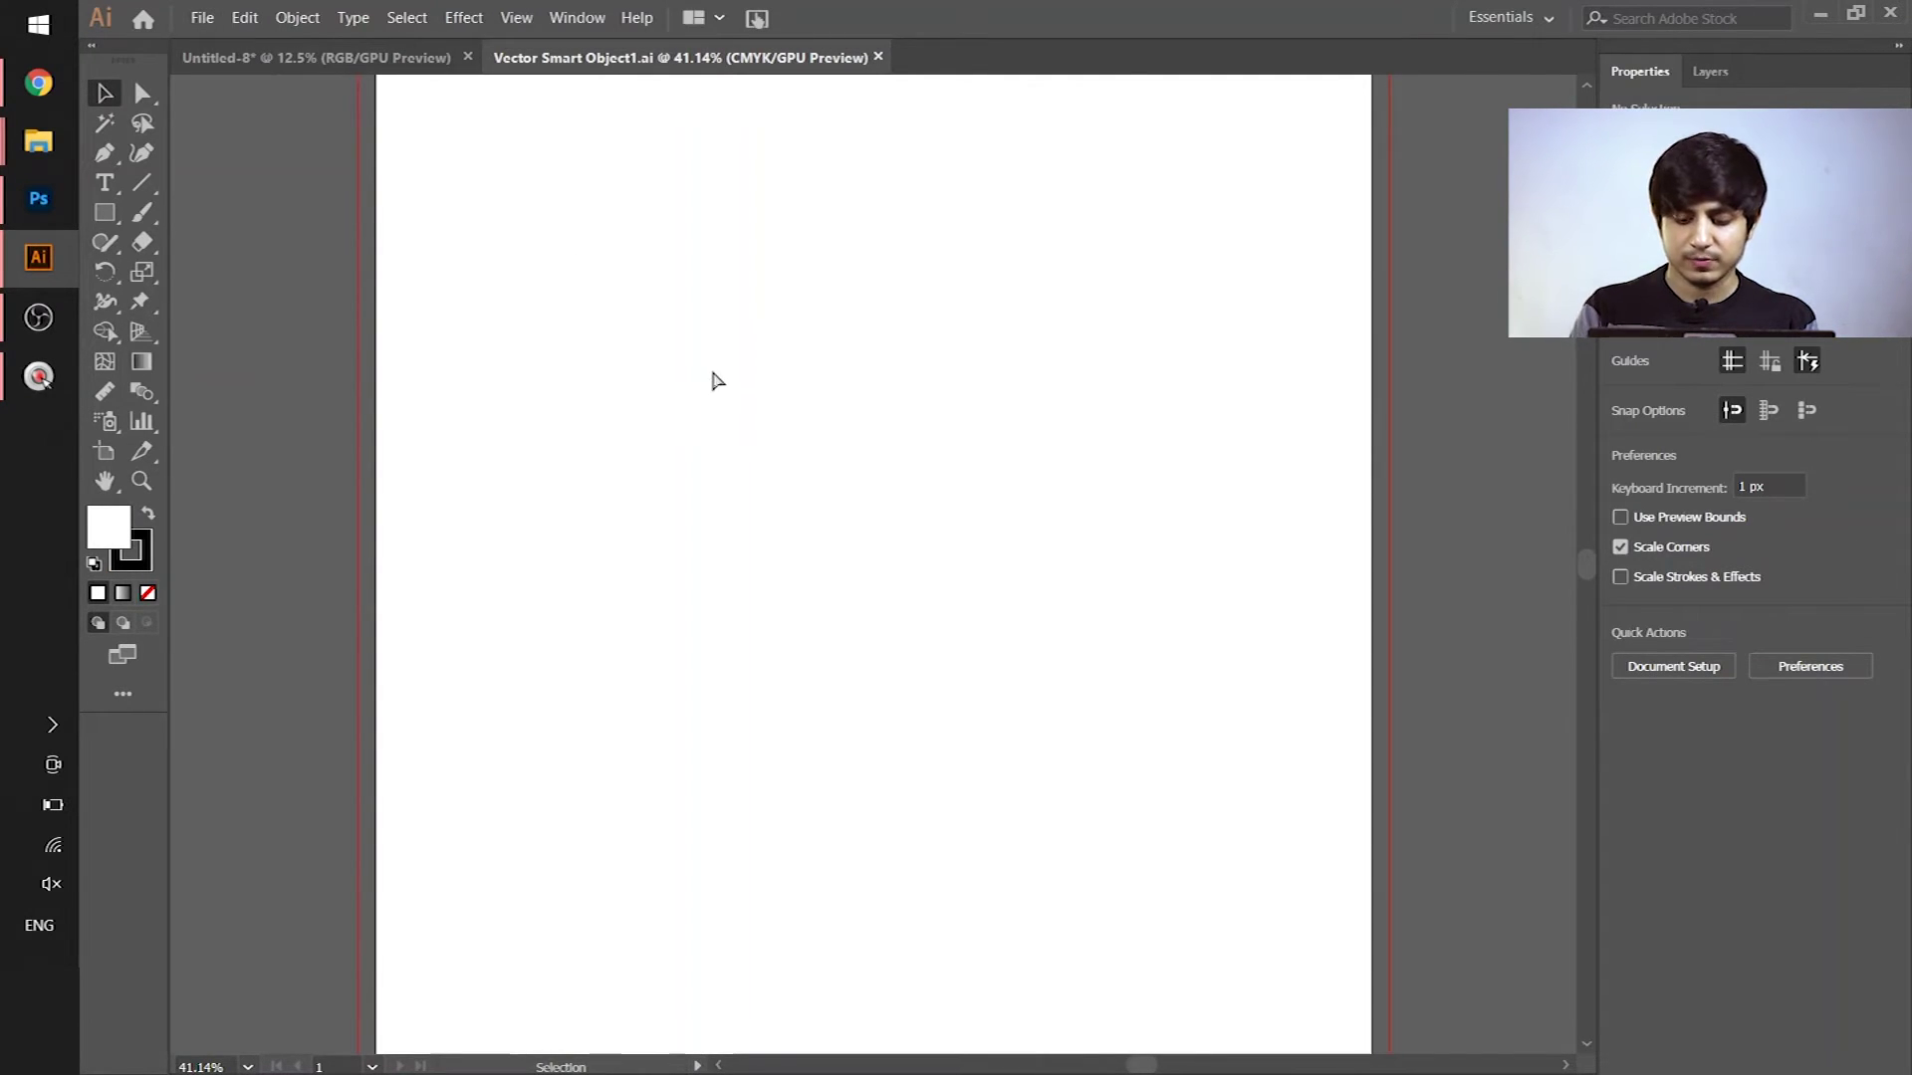
pyautogui.hotkey('ctrl', '0')
pyautogui.hotkey('ctrl', '-')
pyautogui.hotkey('ctrl', '-')
pyautogui.hotkey('ctrl', '-')
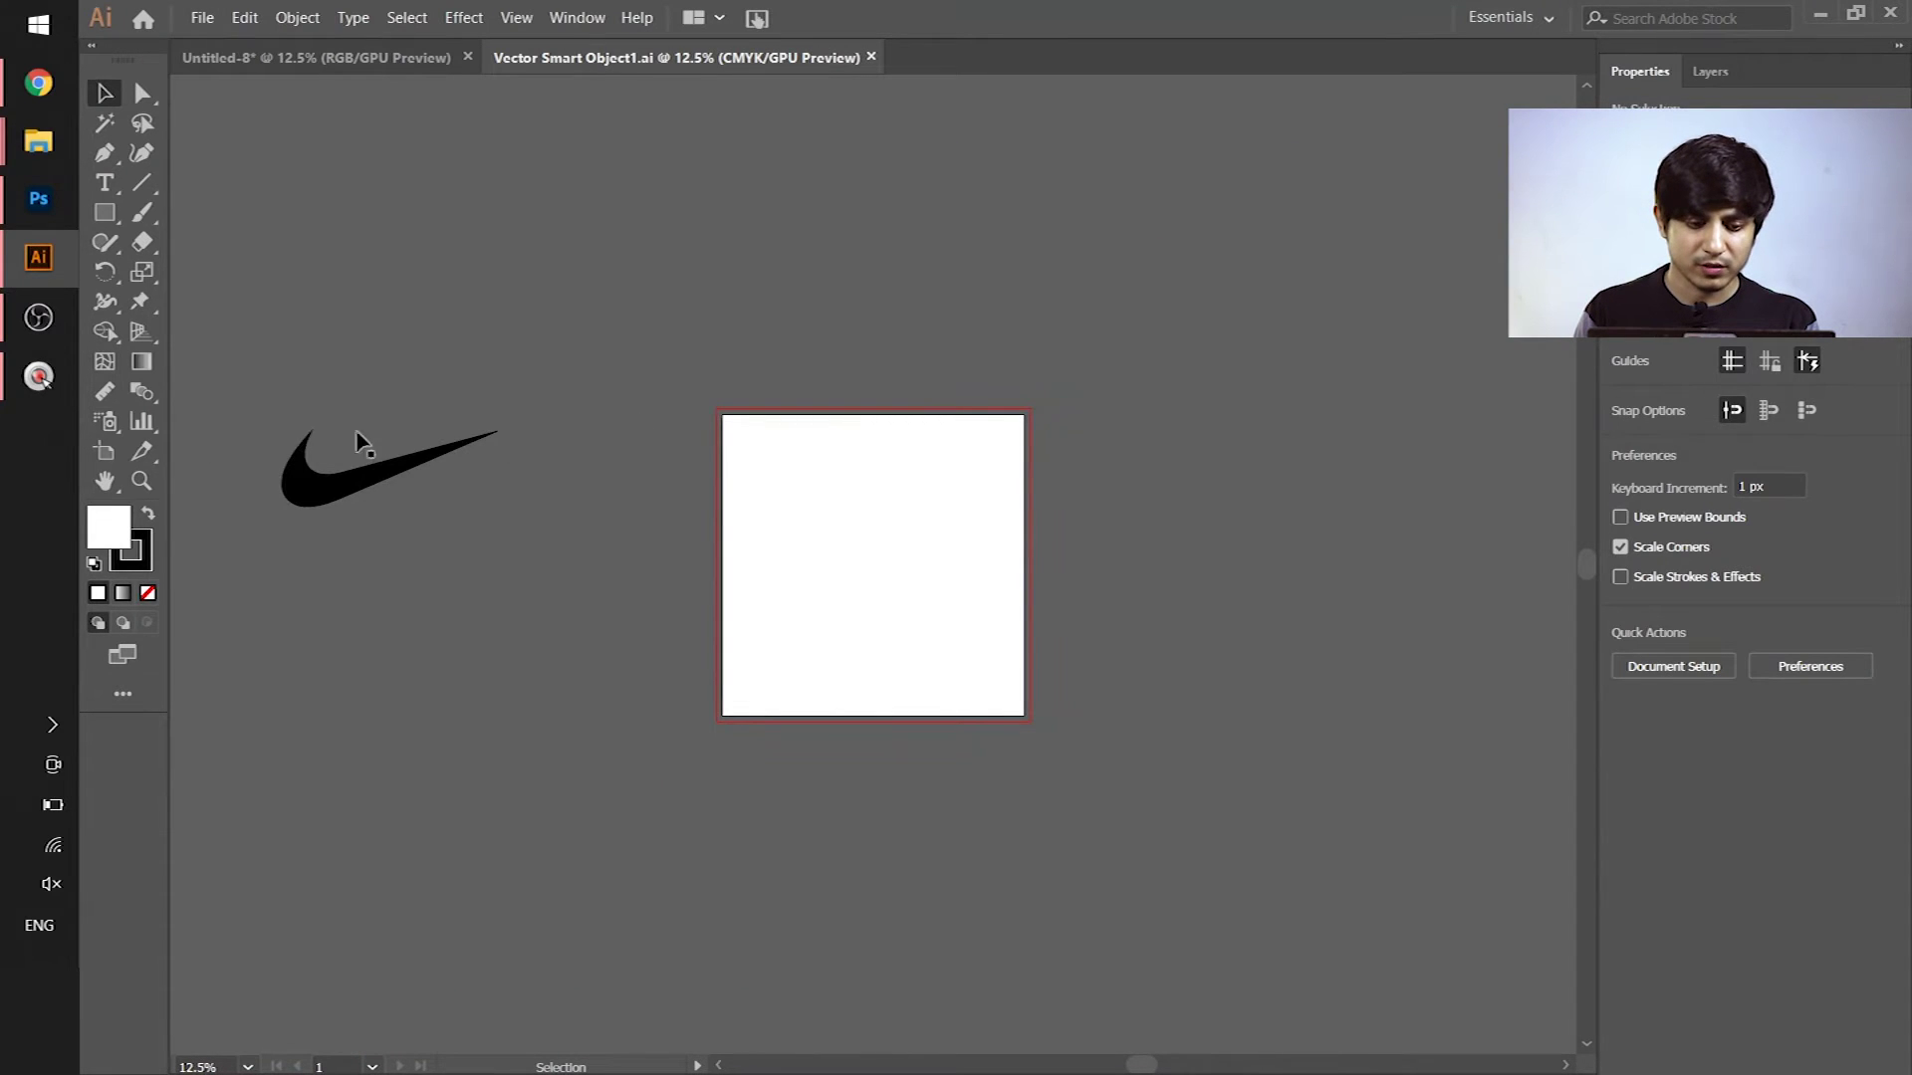
pyautogui.hotkey('ctrl', 'a')
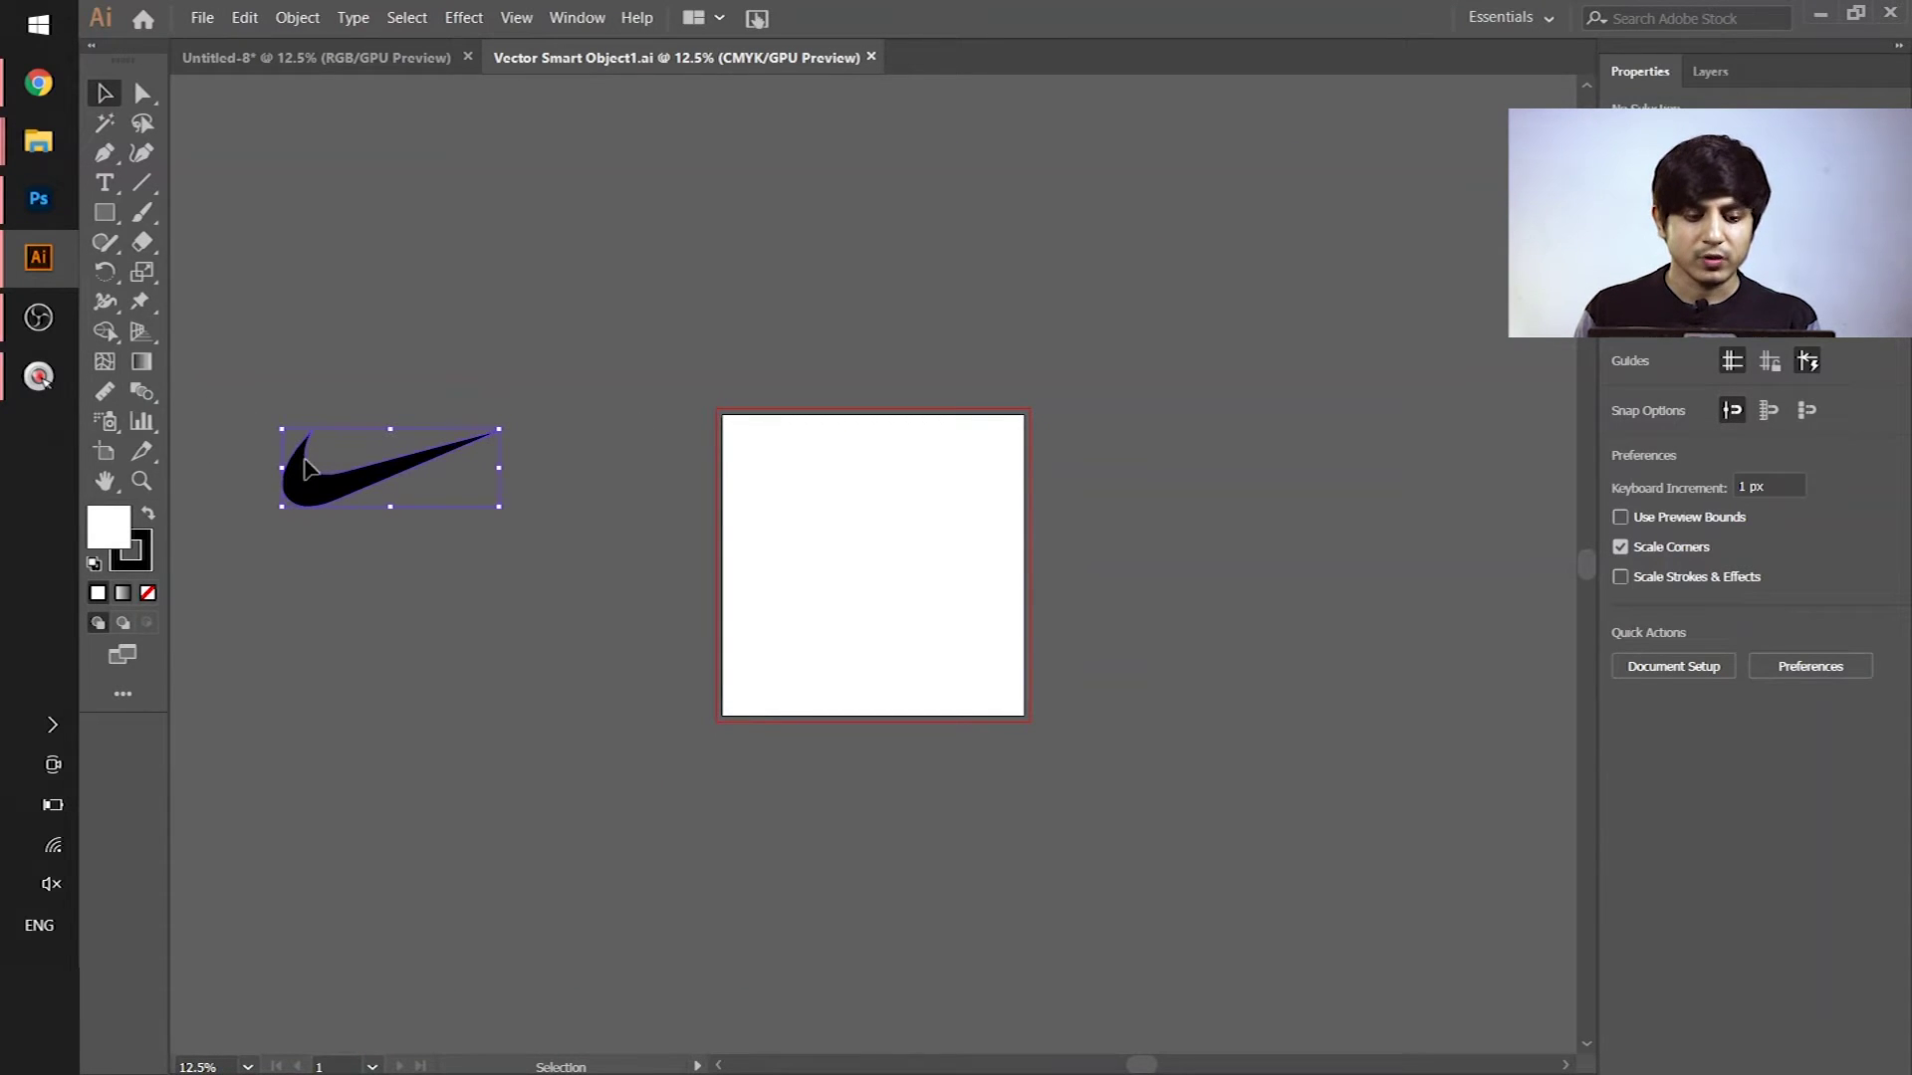
pyautogui.doubleClick(107, 526)
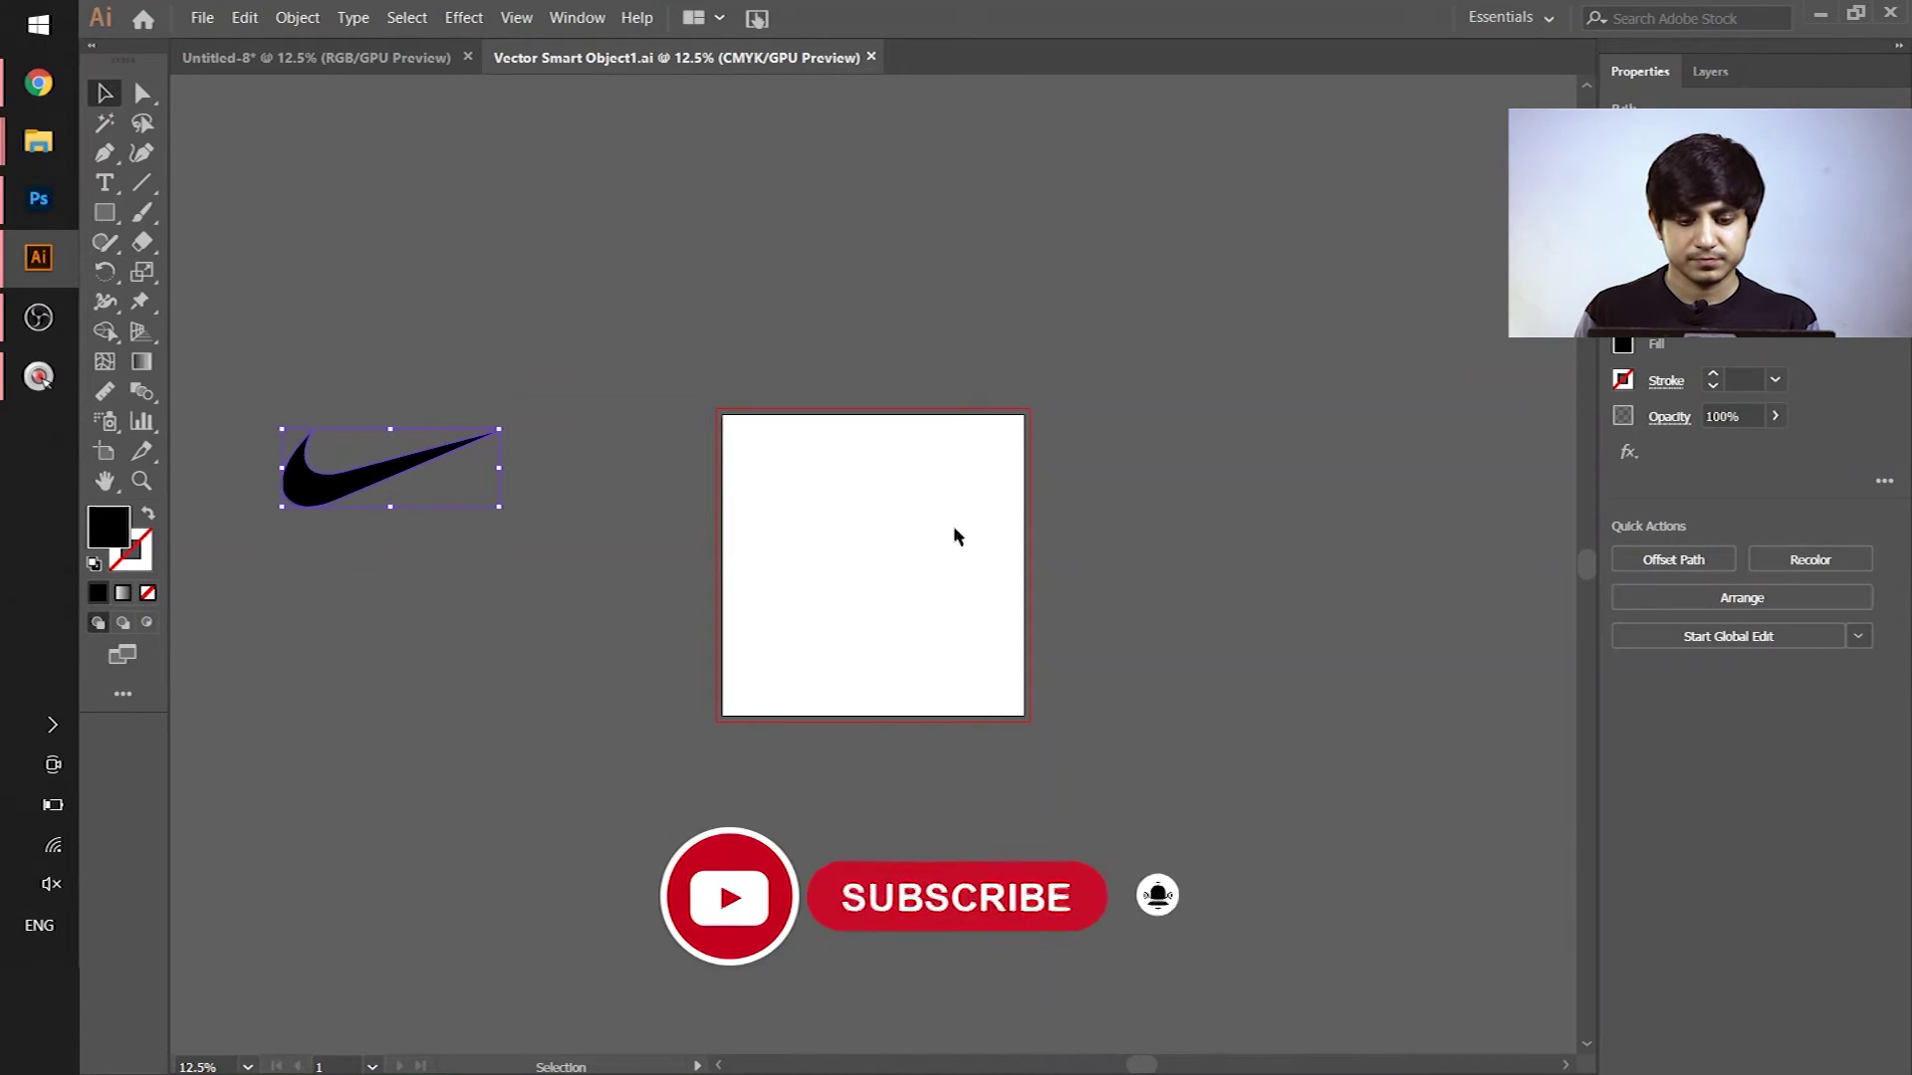
pyautogui.moveTo(1147, 527)
pyautogui.mouseDown()
pyautogui.moveTo(1107, 538)
pyautogui.moveTo(1110, 470)
pyautogui.mouseUp()
pyautogui.click(1697, 407)
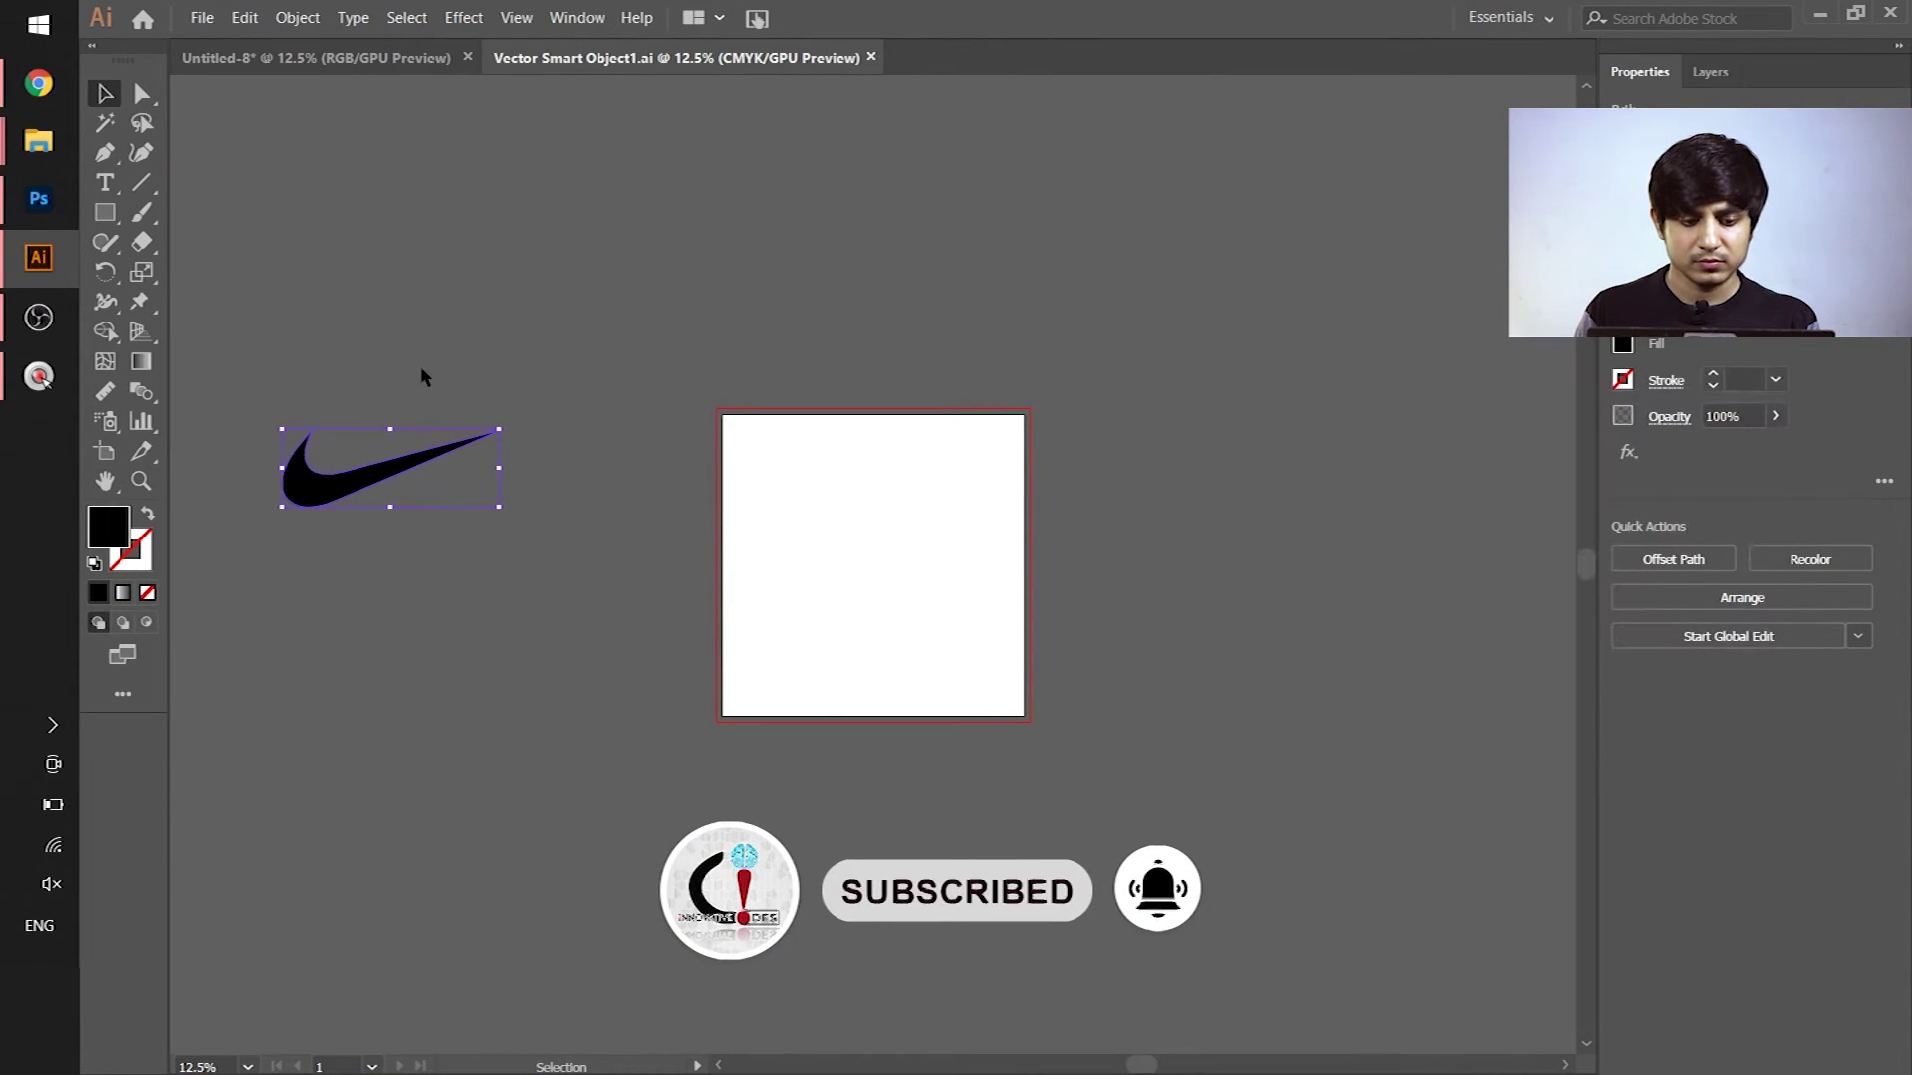
pyautogui.click(323, 388)
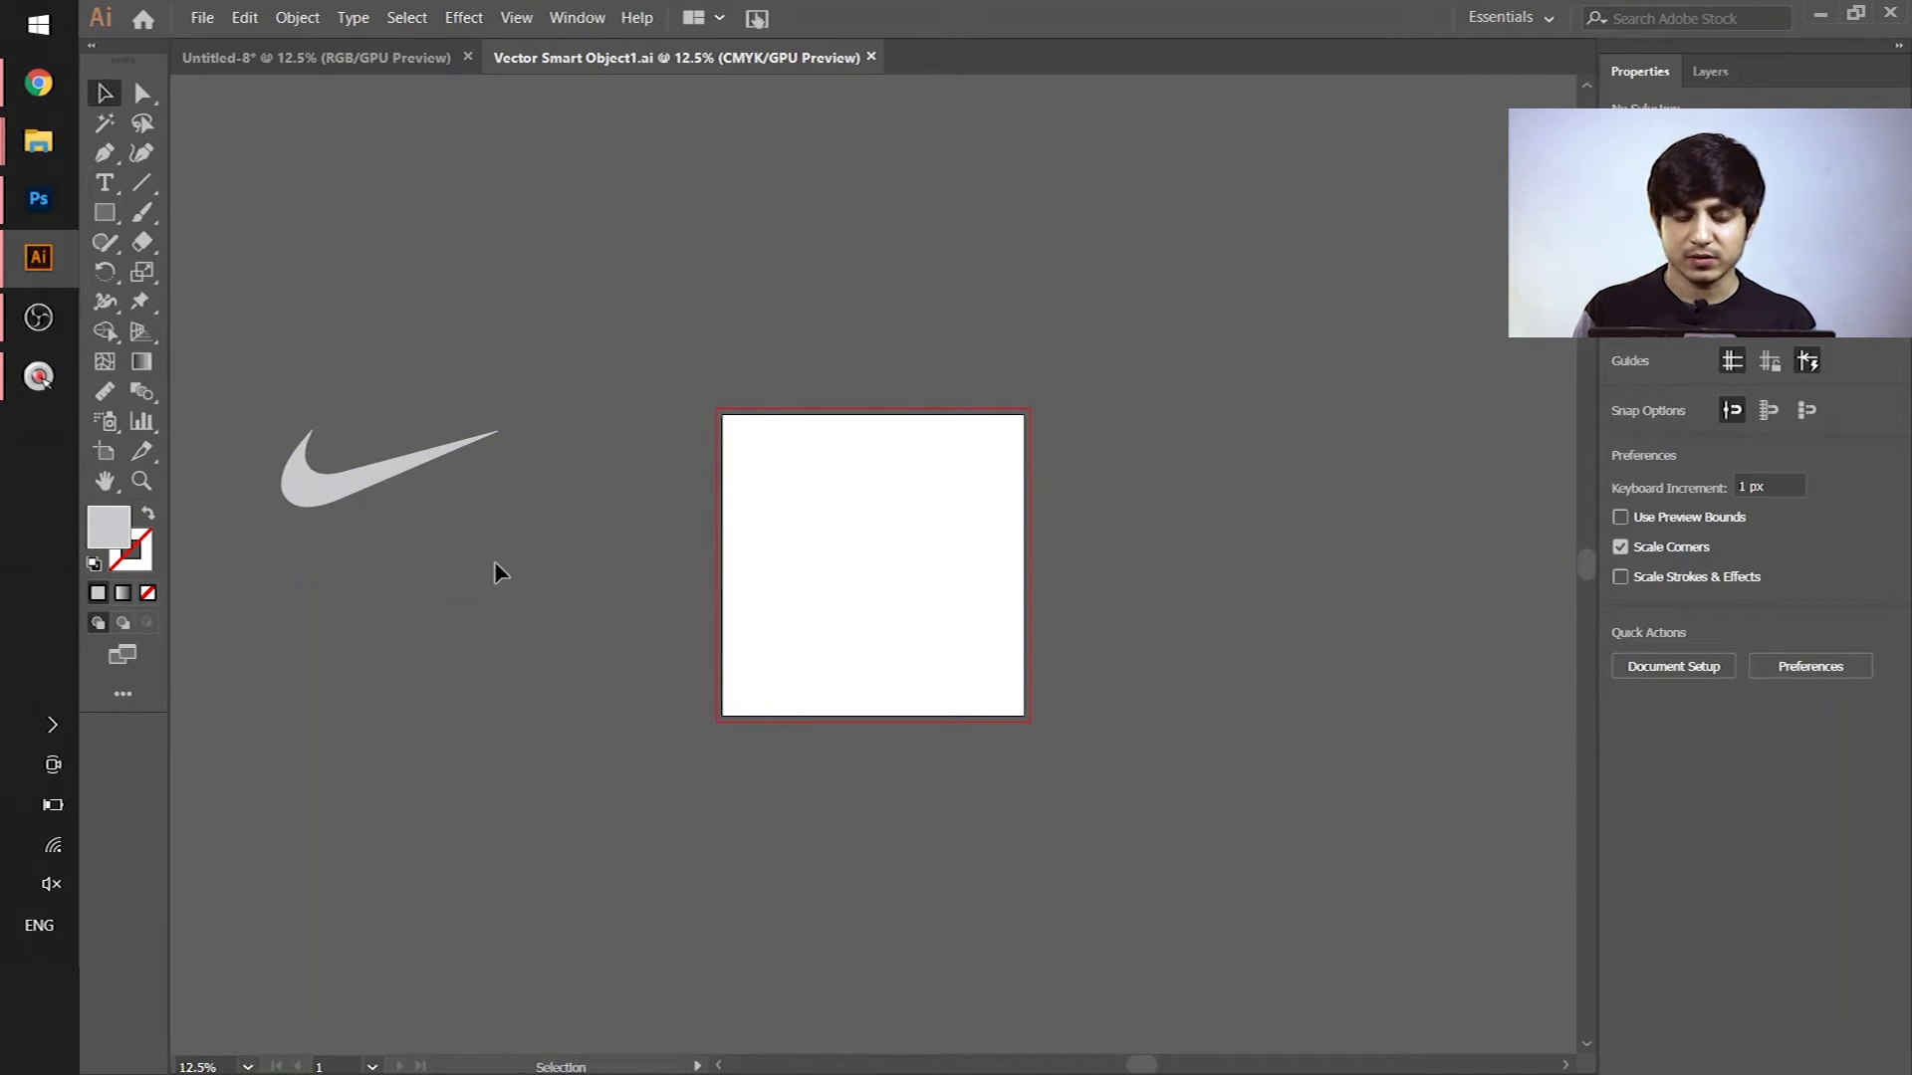
# In Photoshop, add a linear red-to-orange Gradient Fill layer over the background at an angle of -13.95°
pyautogui.click(38, 198)
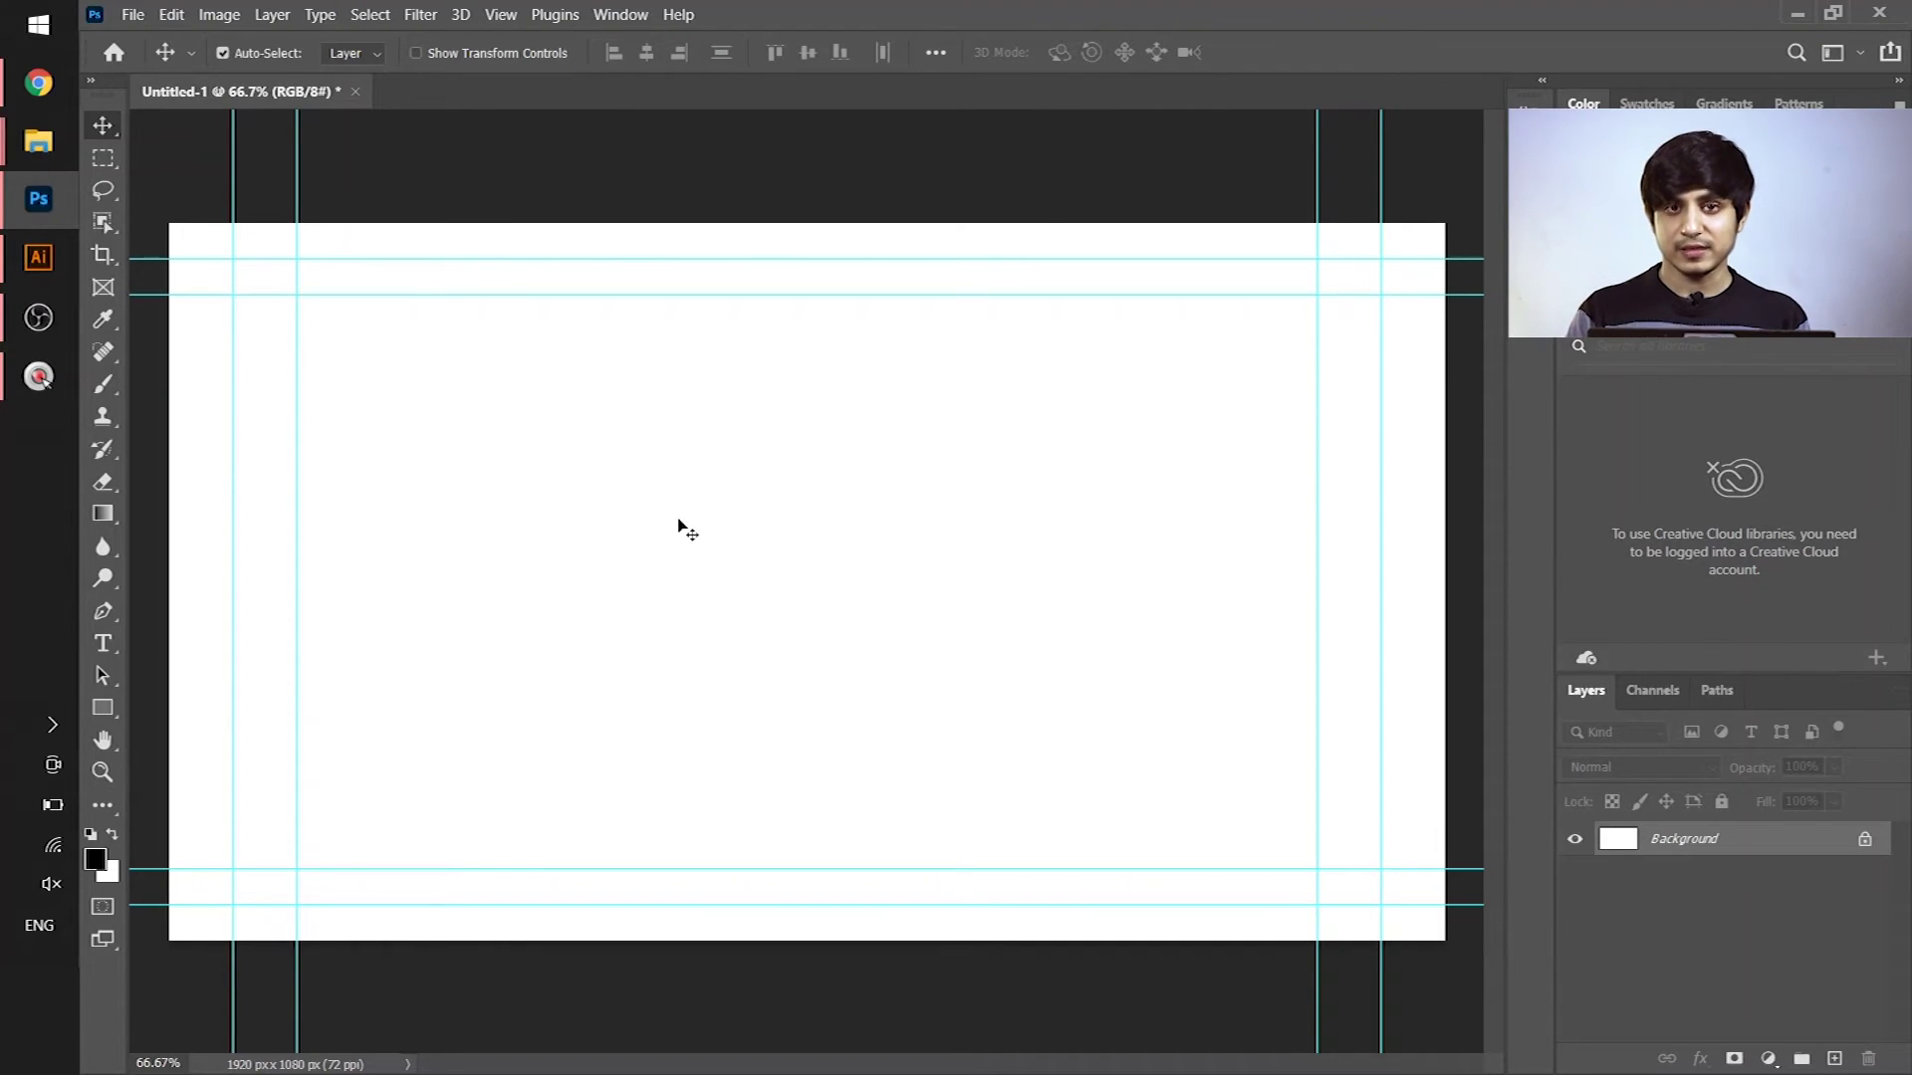
pyautogui.click(1769, 1058)
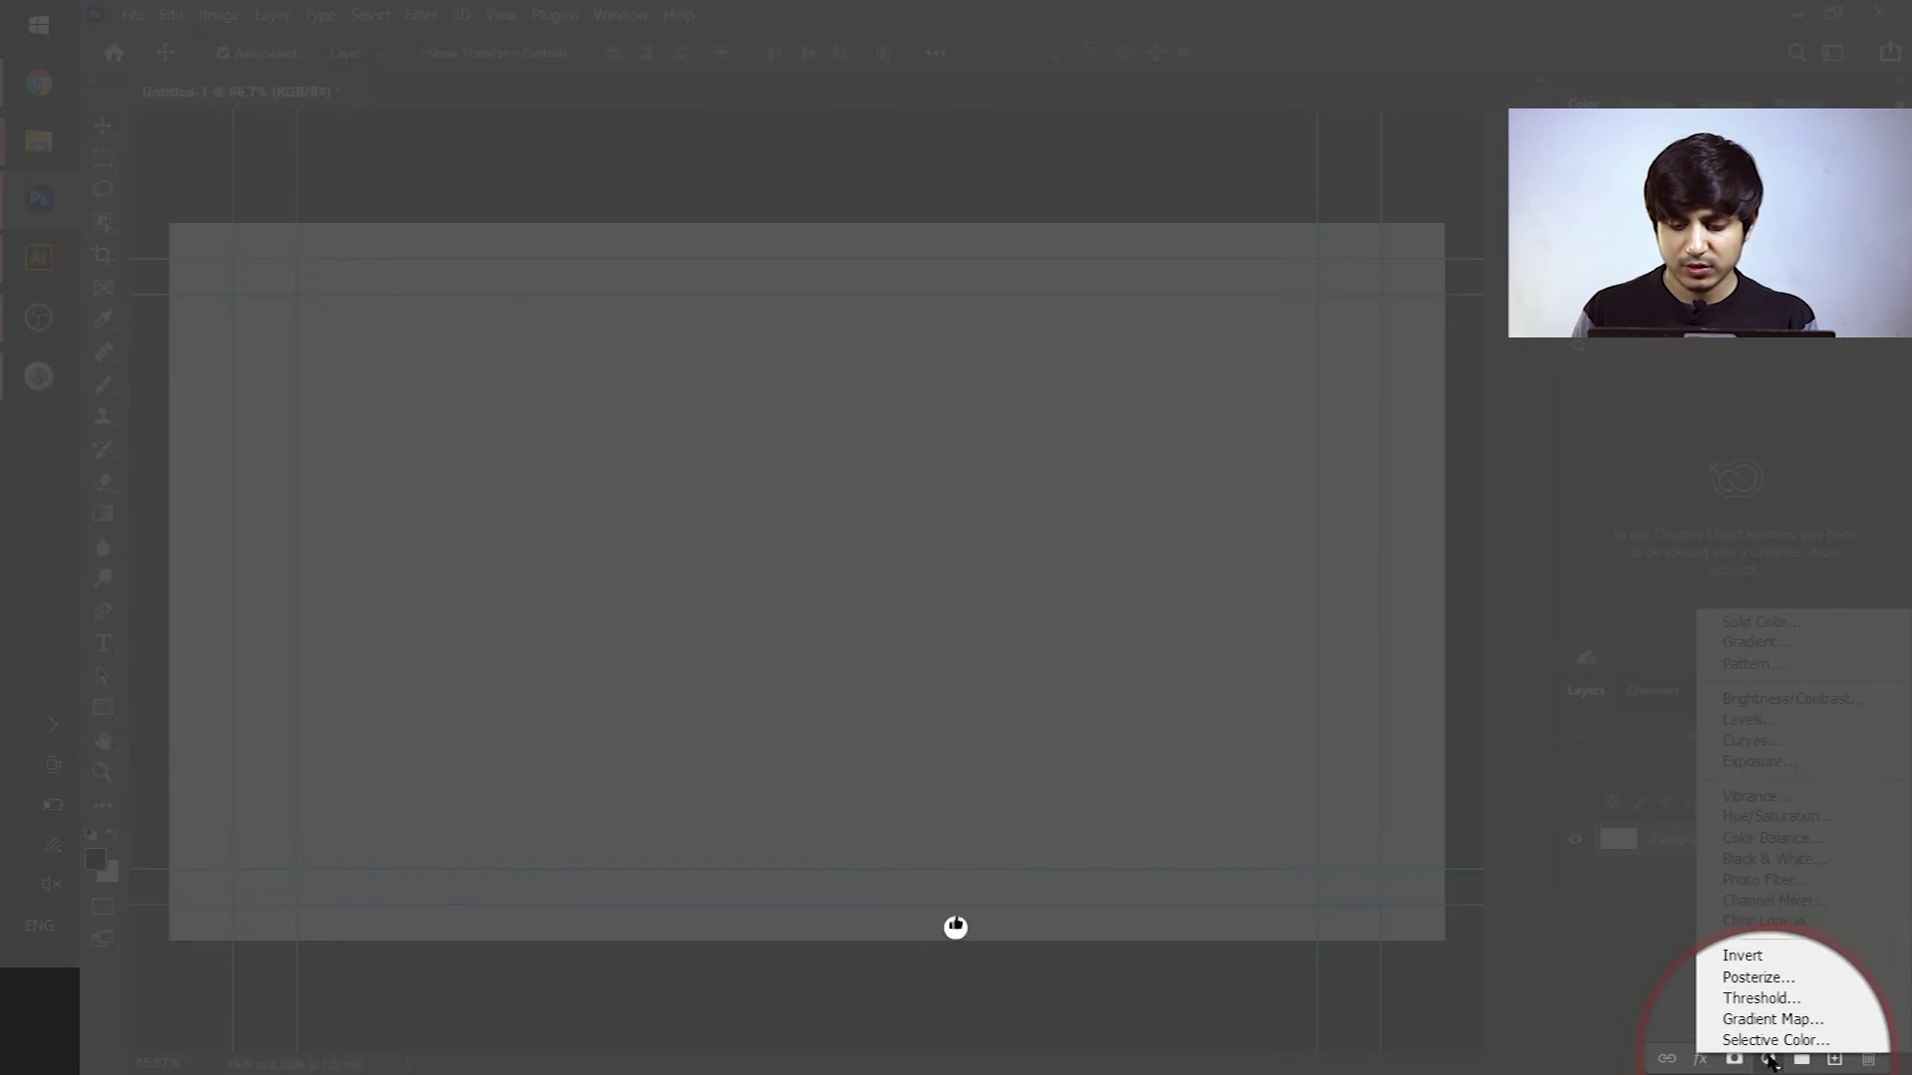
pyautogui.click(1770, 649)
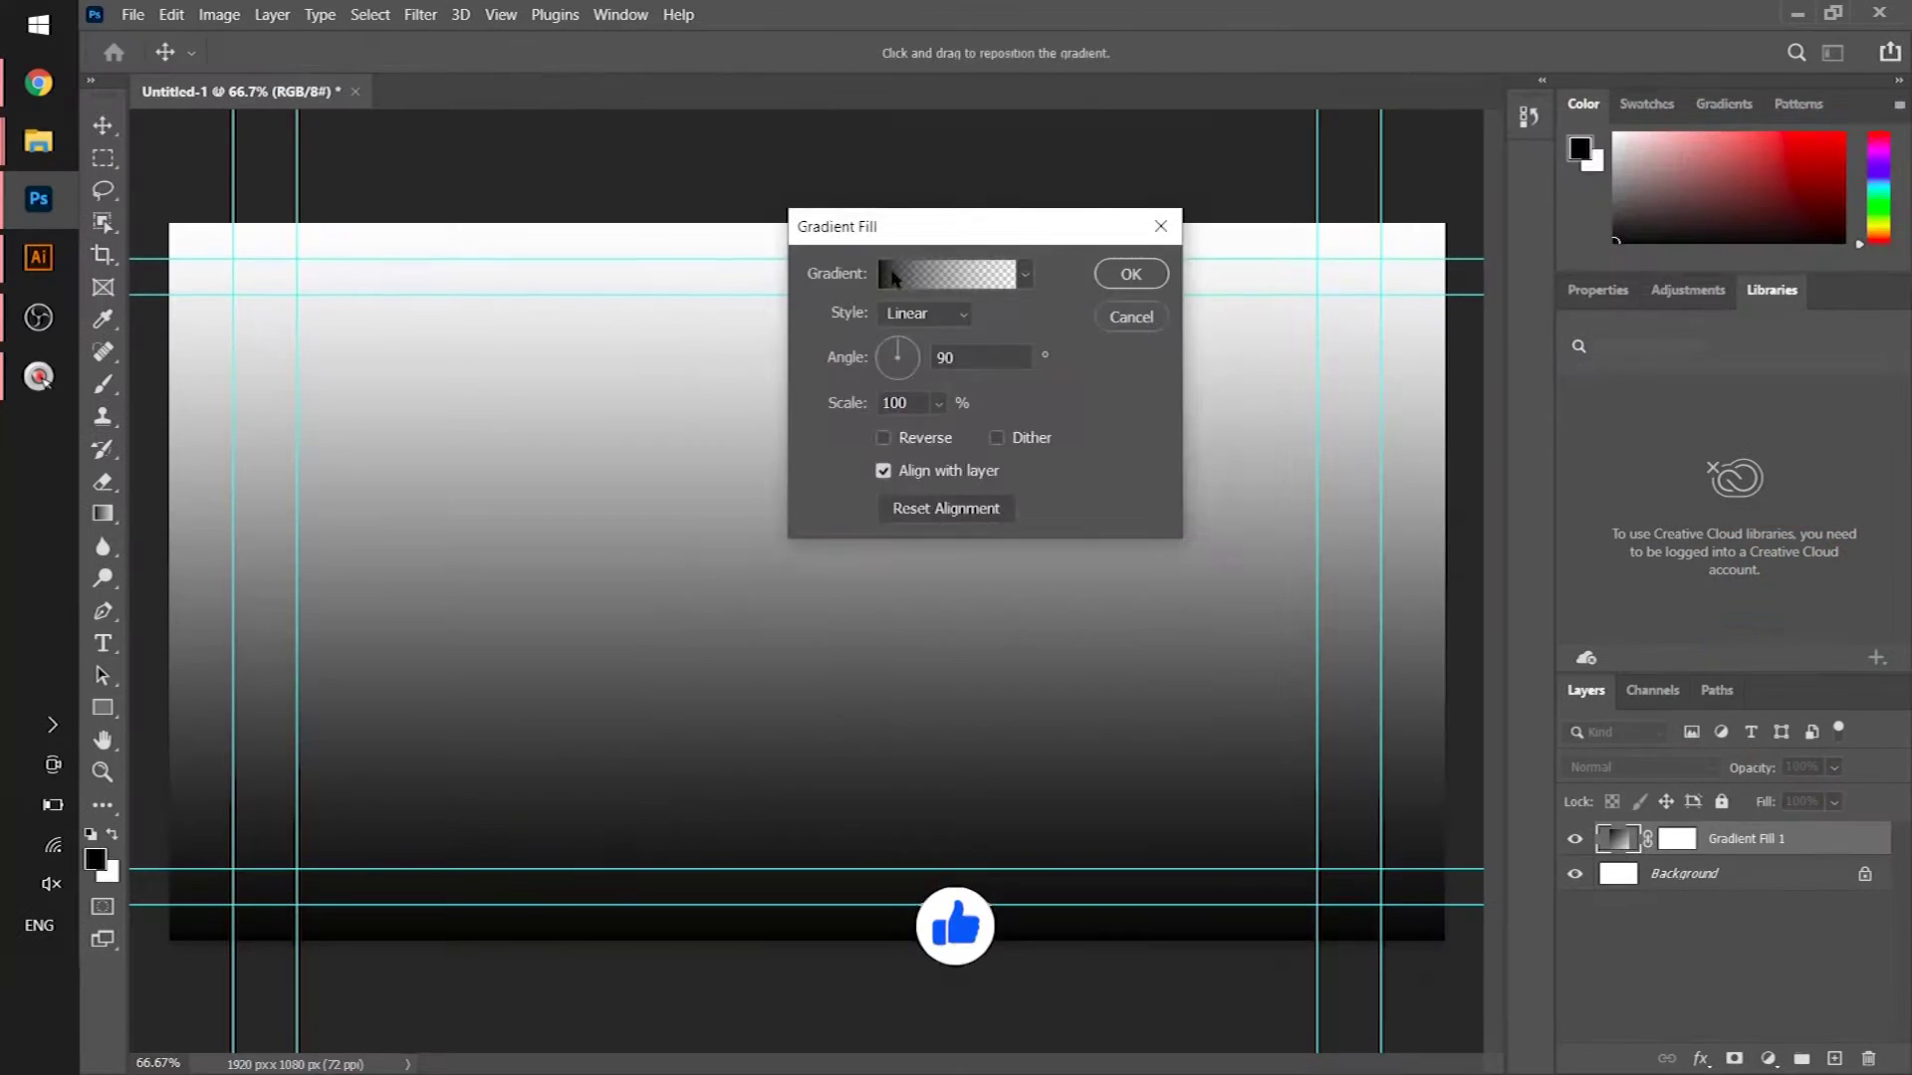
pyautogui.click(952, 269)
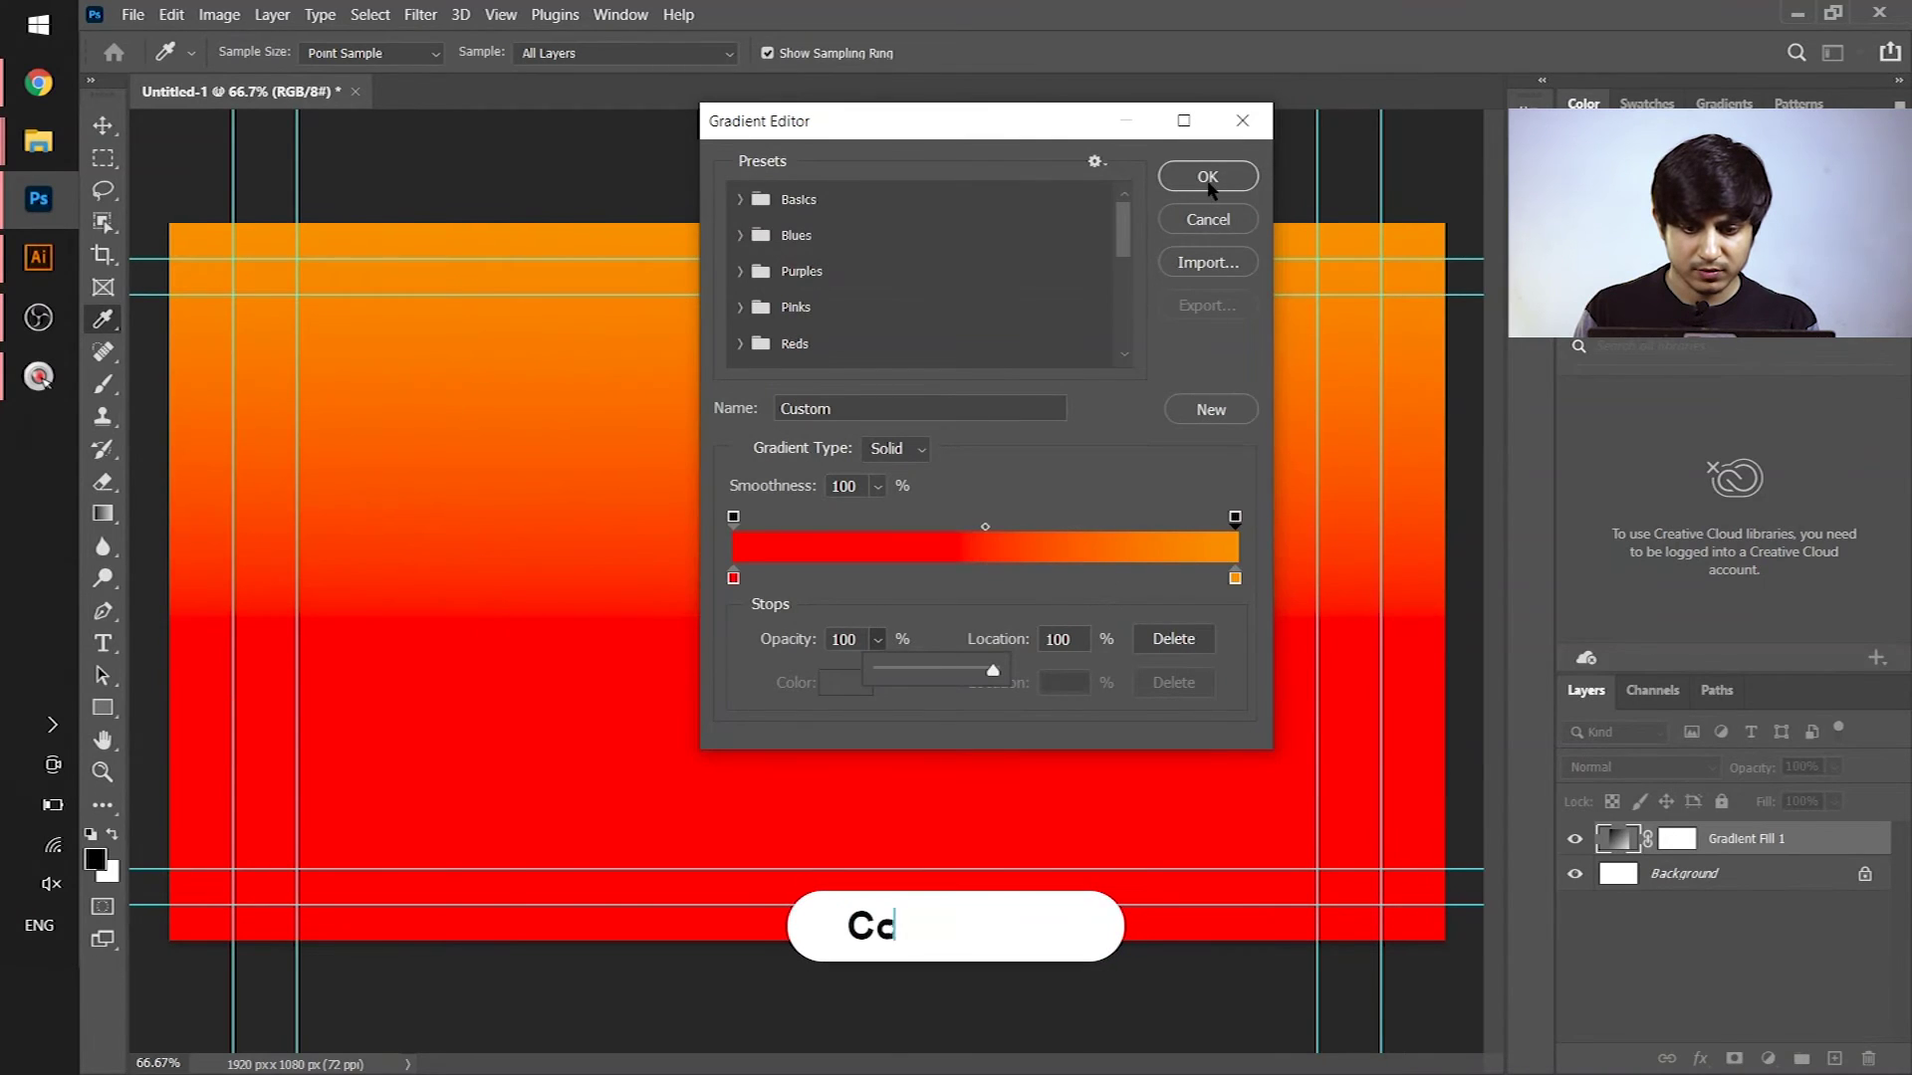
pyautogui.click(1207, 176)
pyautogui.moveTo(924, 364)
pyautogui.mouseDown()
pyautogui.moveTo(908, 367)
pyautogui.moveTo(926, 366)
pyautogui.mouseUp()
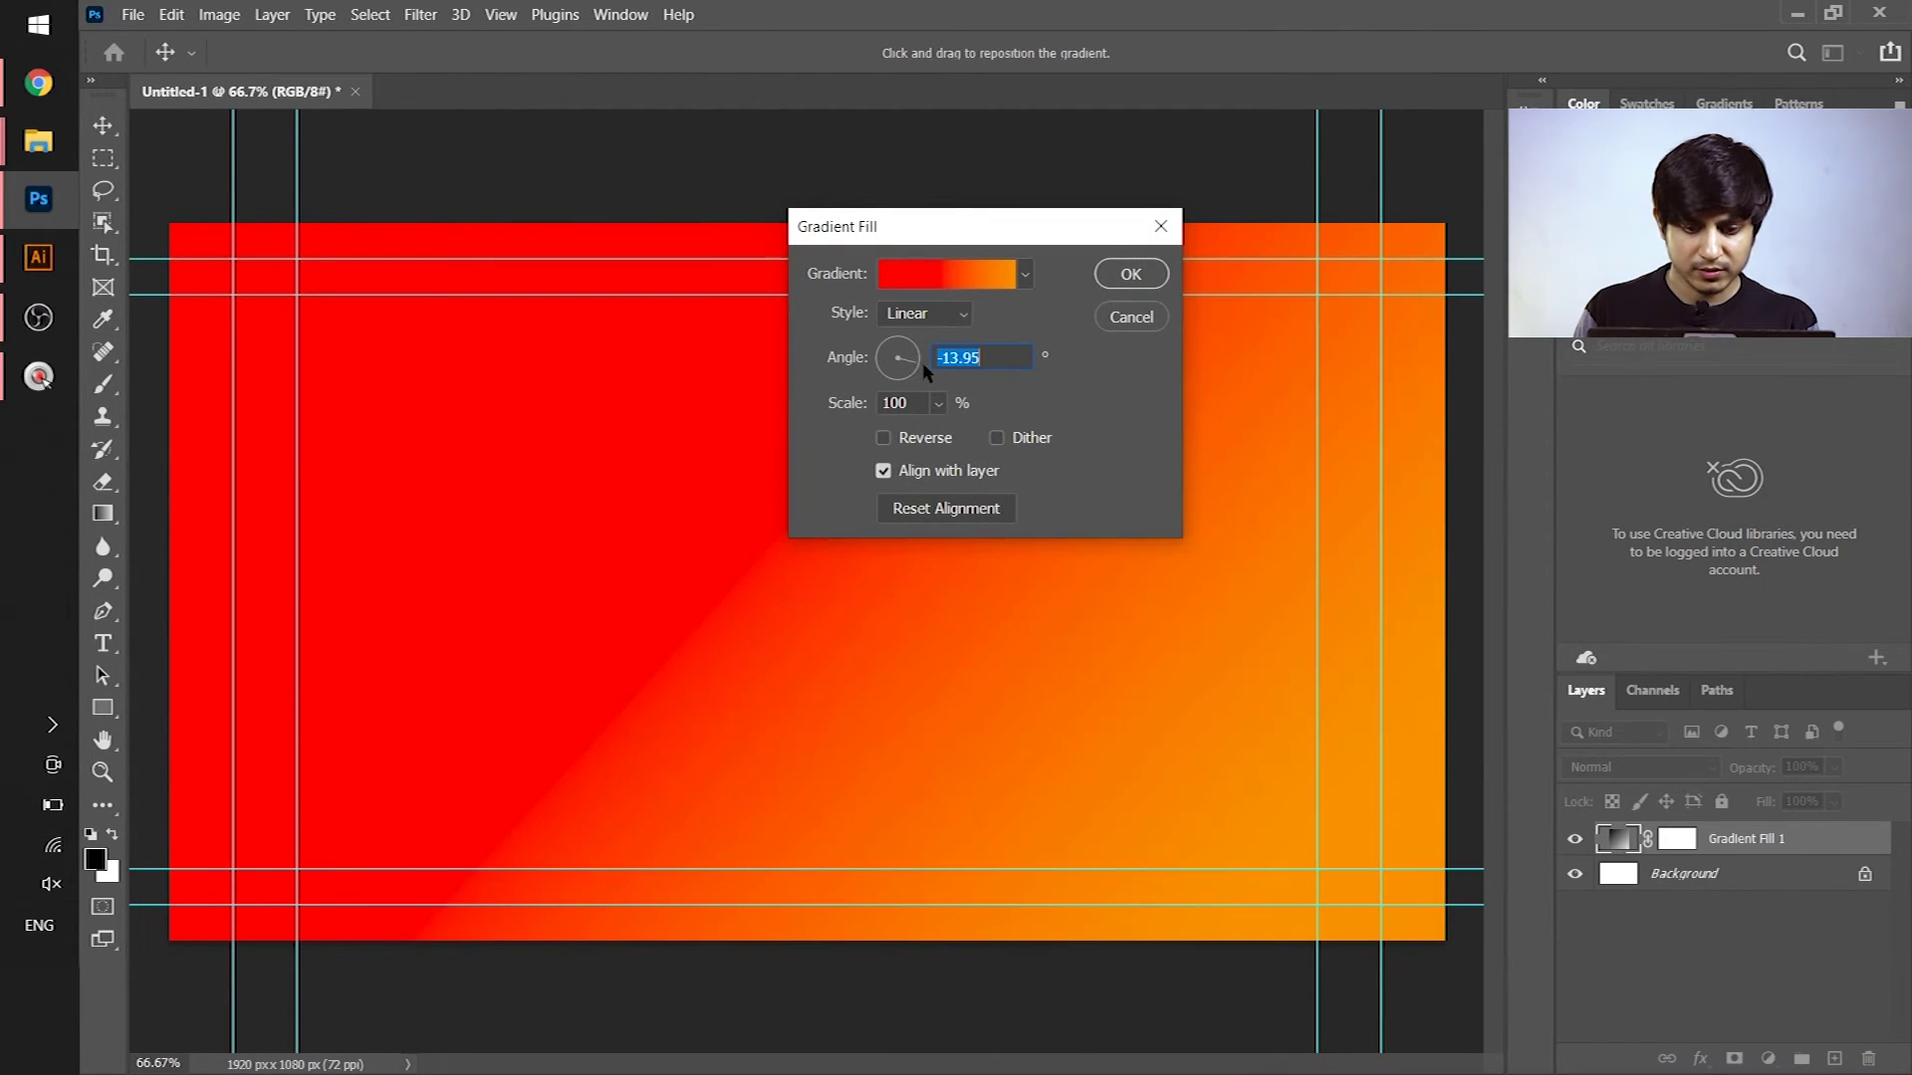
pyautogui.press('Return')
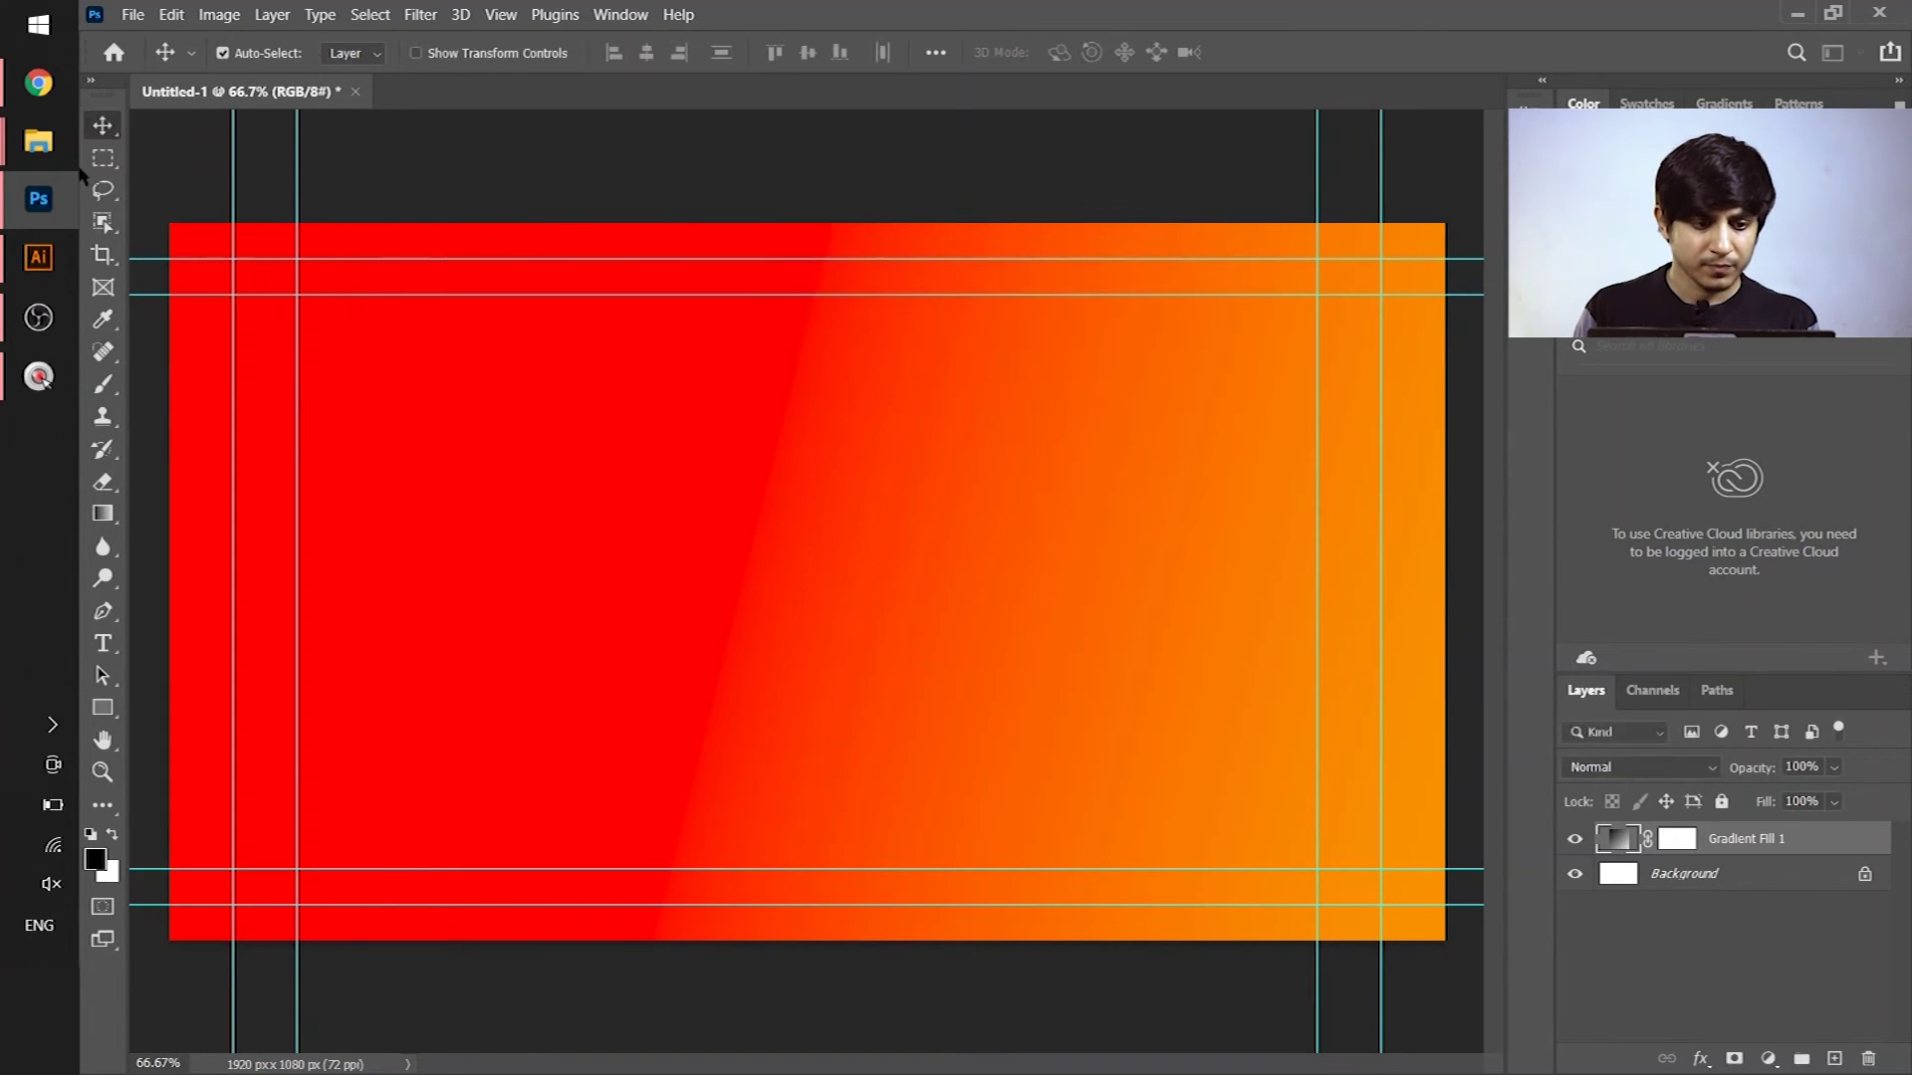
# Place the top-banner-shoe image from the Ps material folder onto the gradient background in Photoshop
pyautogui.moveTo(37, 141)
pyautogui.click(206, 165)
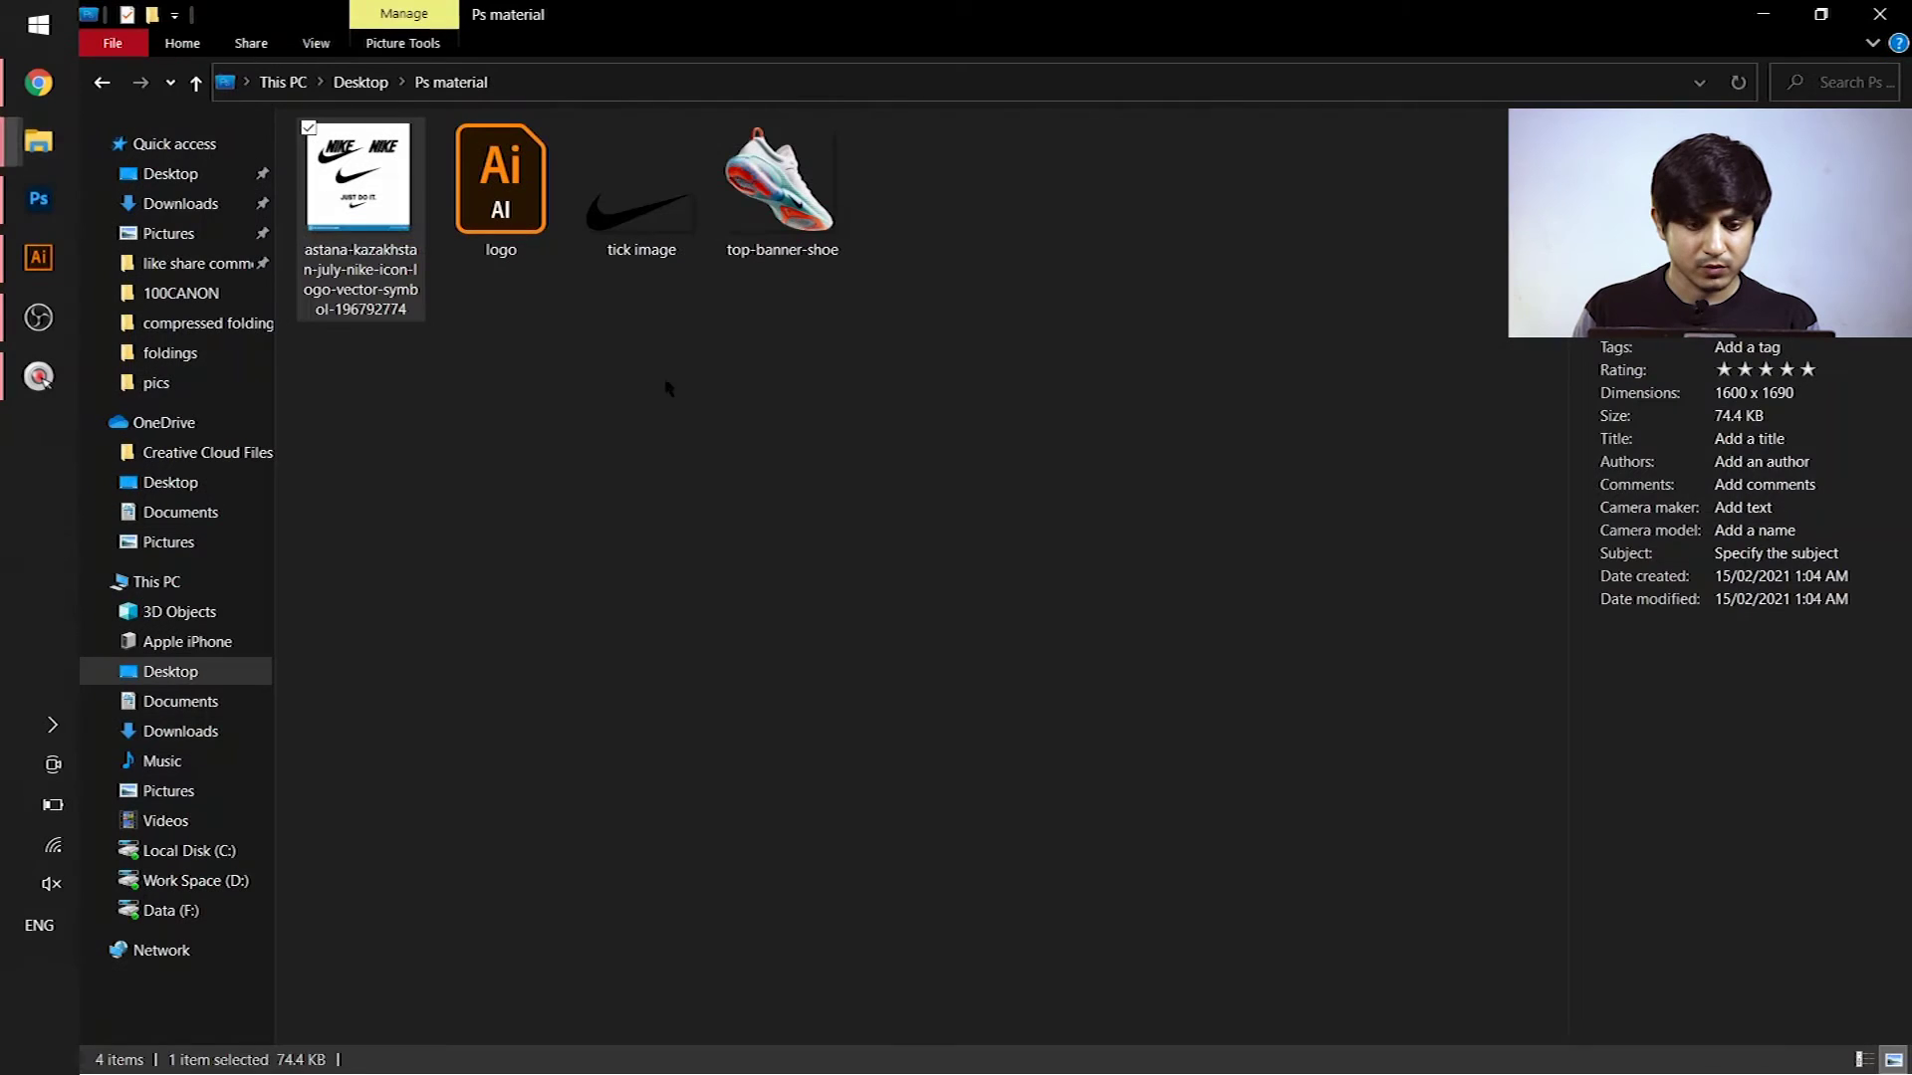
pyautogui.moveTo(781, 184); pyautogui.dragTo(800, 486)
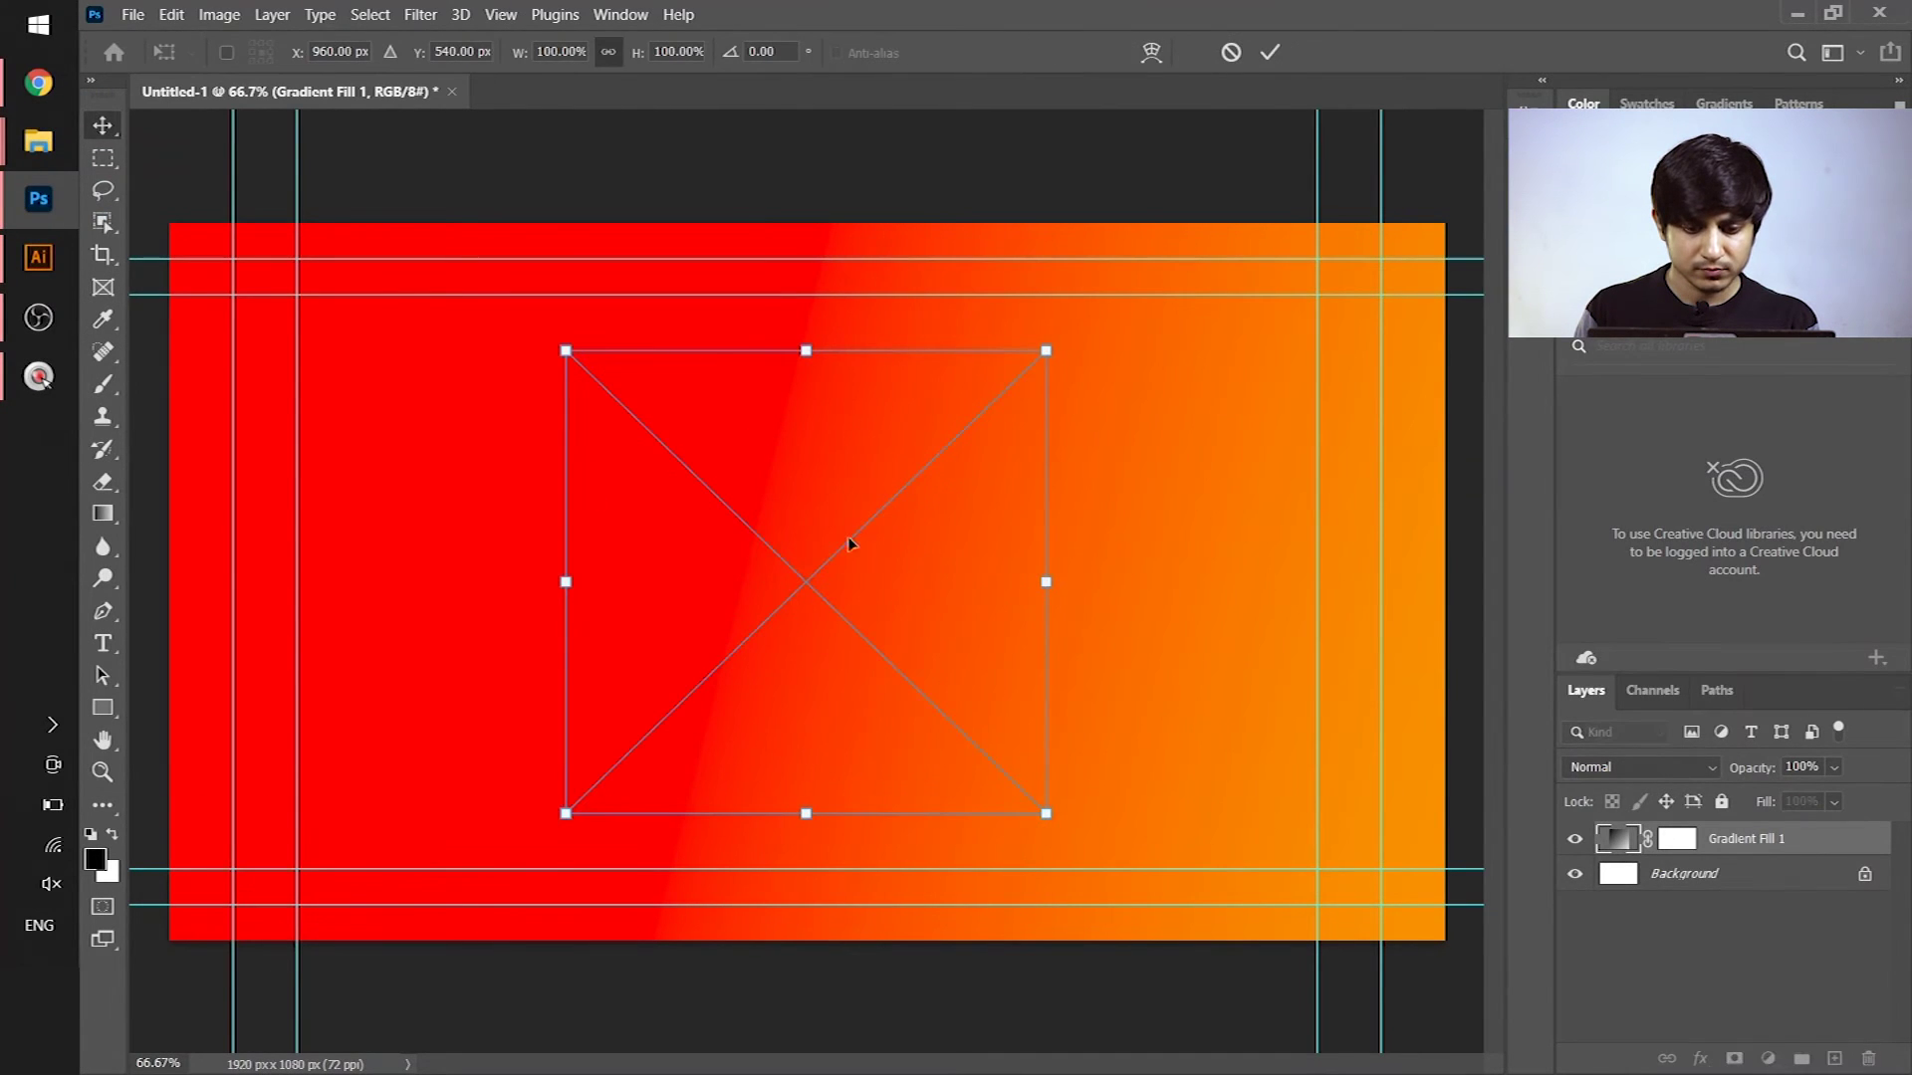
pyautogui.moveTo(886, 603); pyautogui.dragTo(931, 548)
pyautogui.moveTo(1090, 291); pyautogui.dragTo(1095, 283)
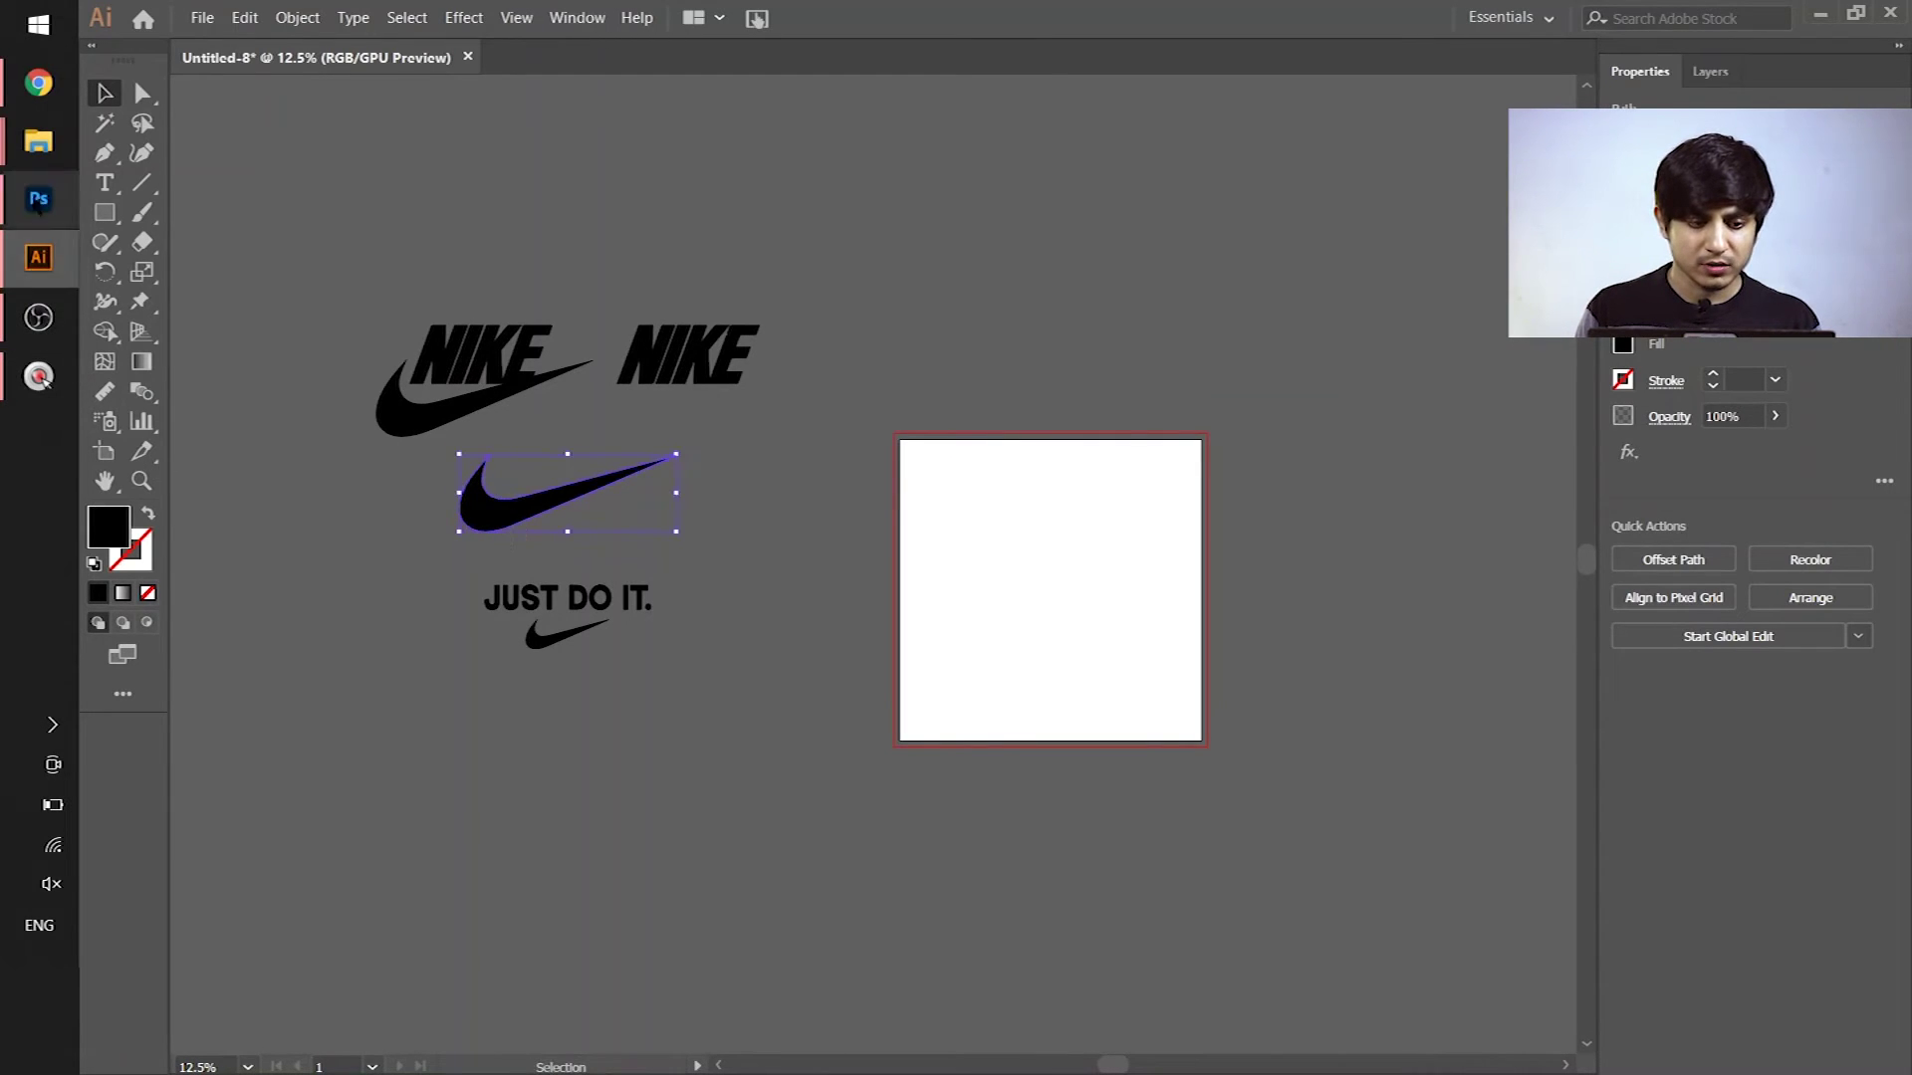
# Copy the black swoosh from the Illustrator logo artwork and paste it into the Photoshop document as a Smart Object
pyautogui.hotkey('ctrl', 'c')
pyautogui.hotkey('alt', 'Tab')
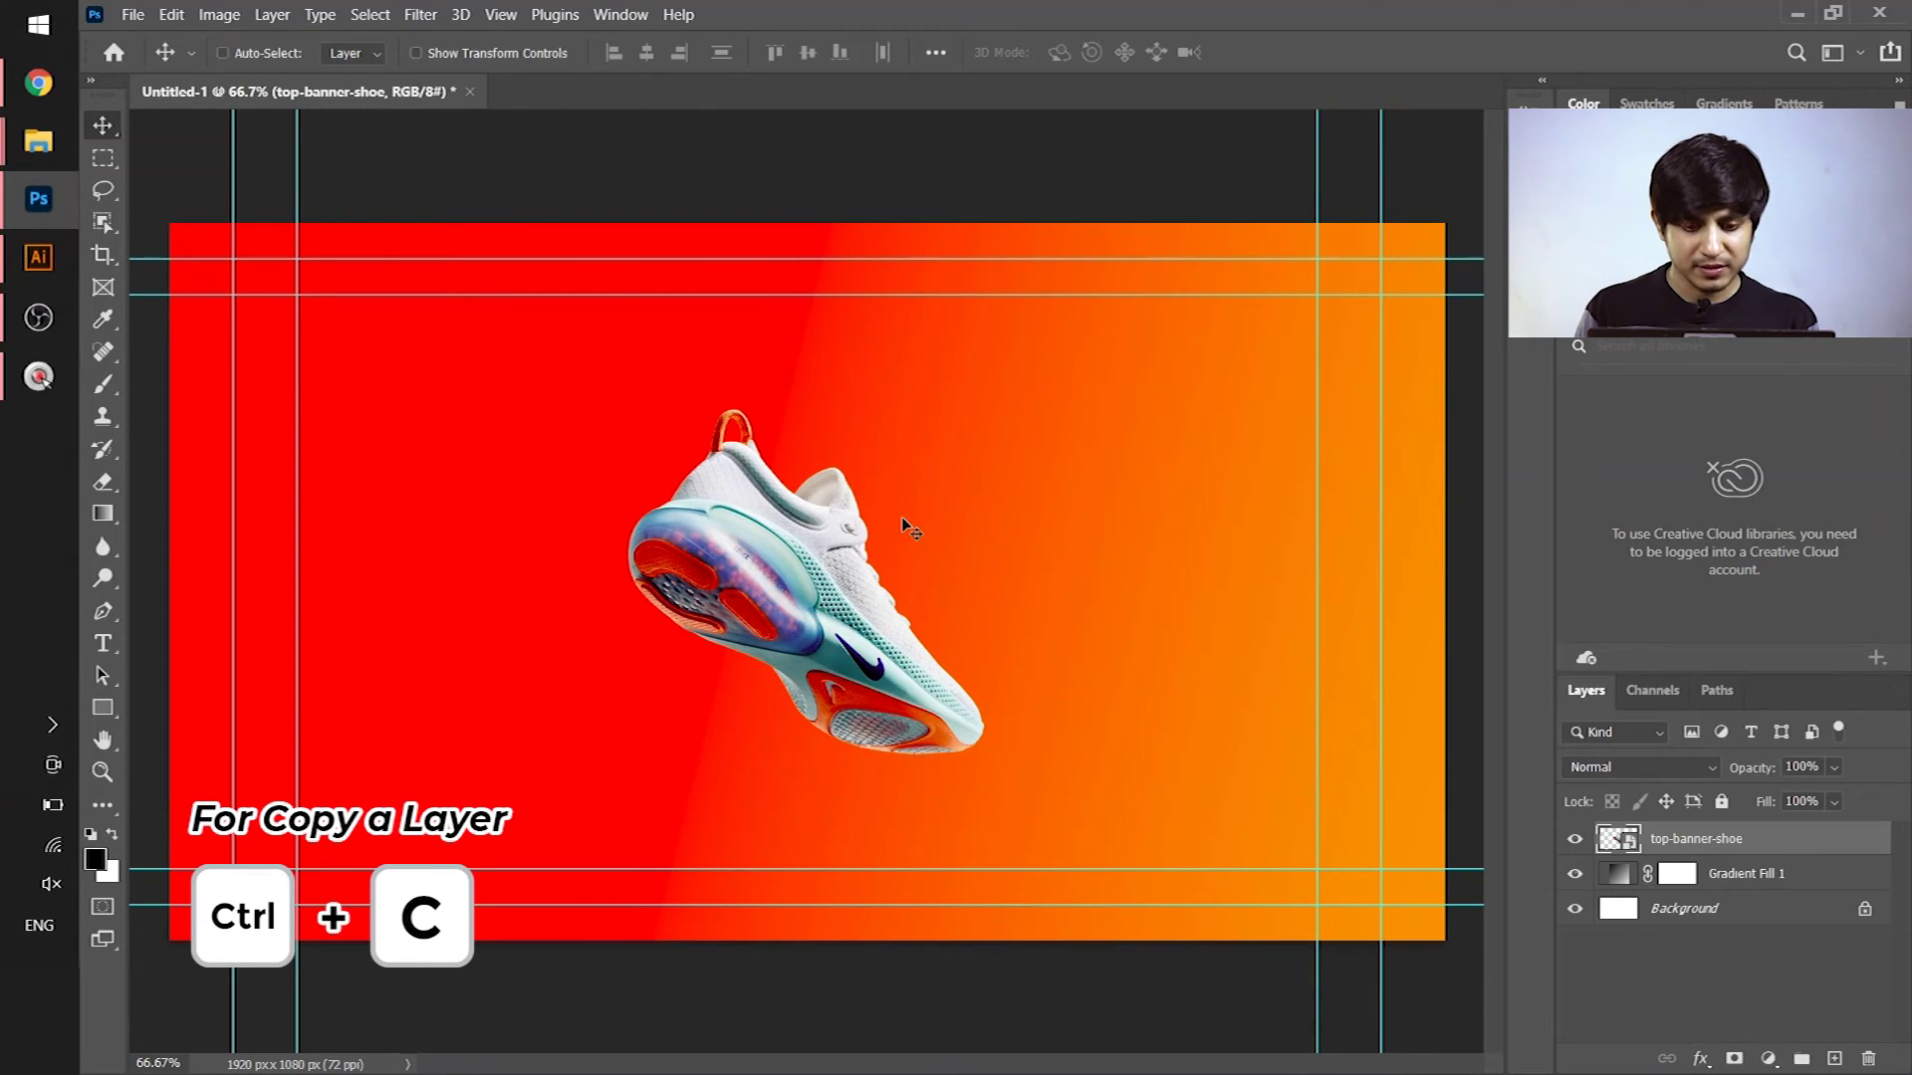
pyautogui.hotkey('ctrl', 'v')
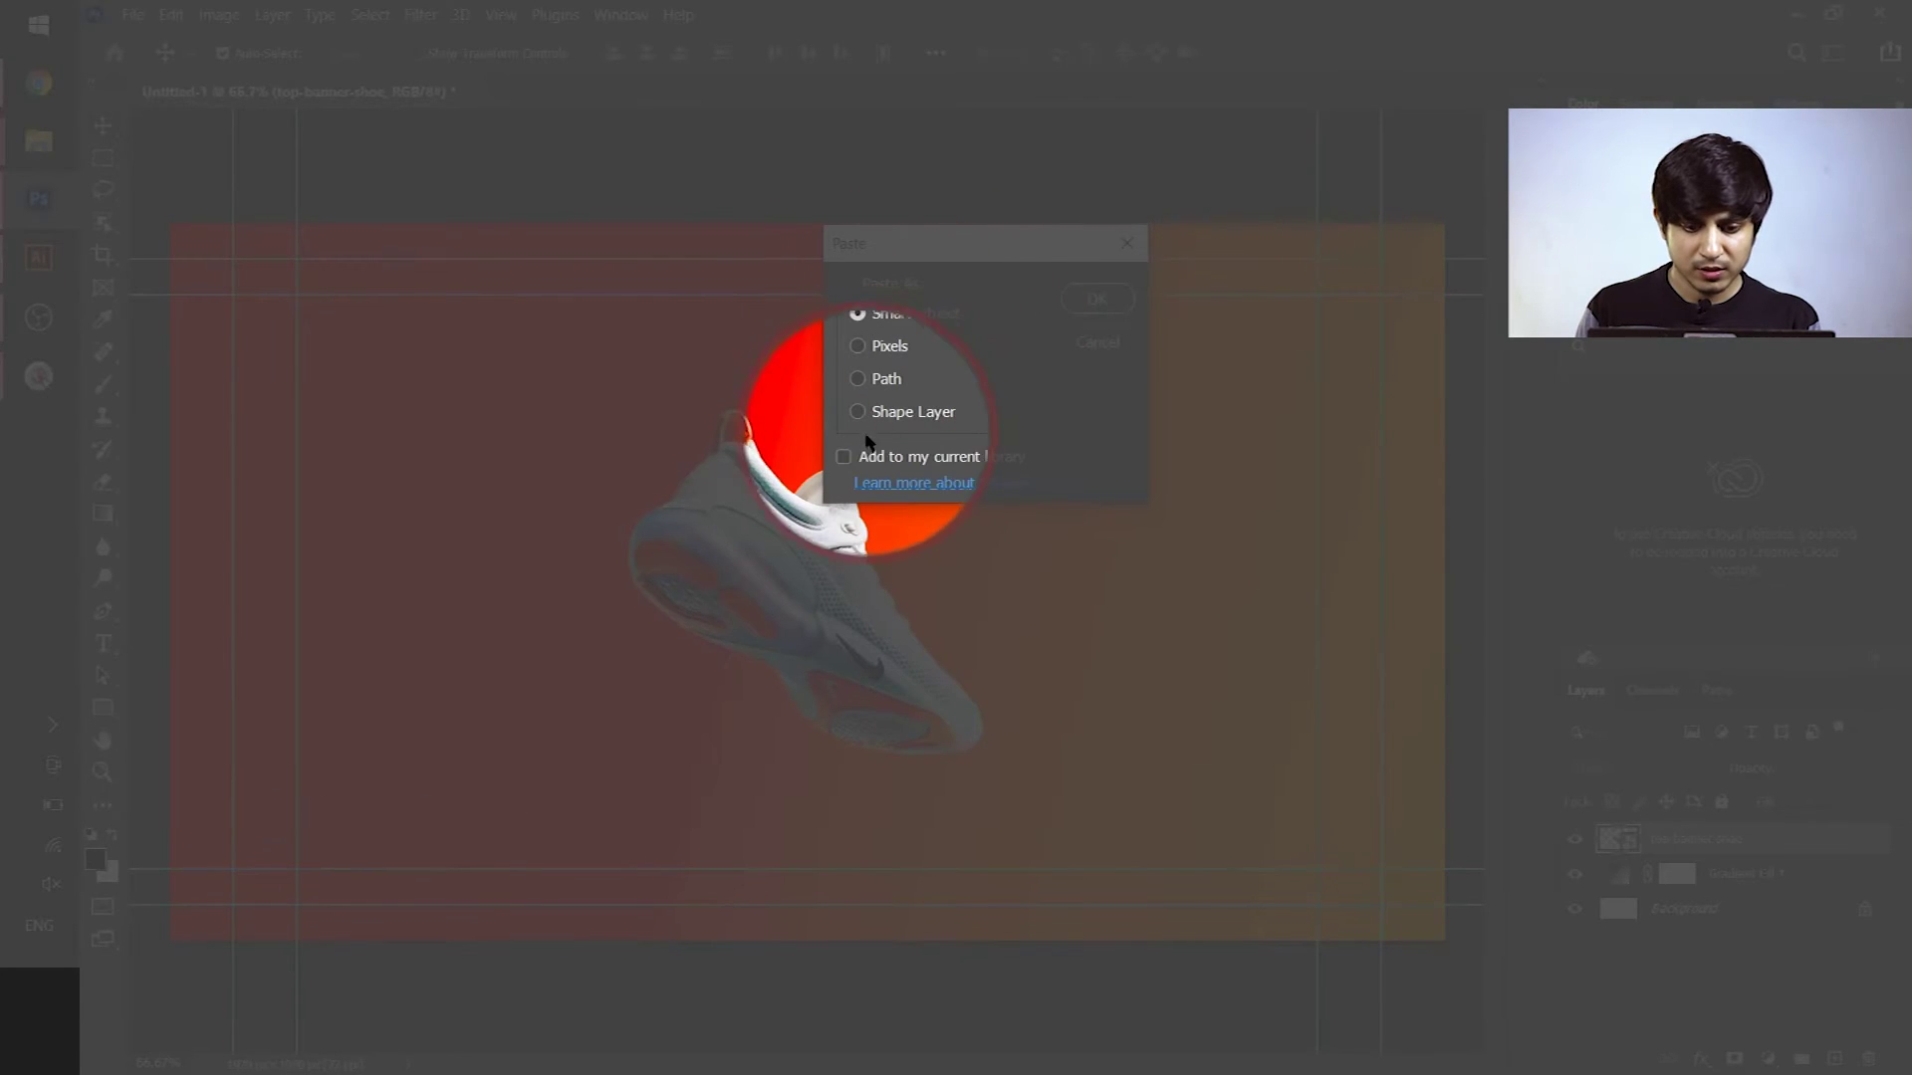
pyautogui.click(1096, 299)
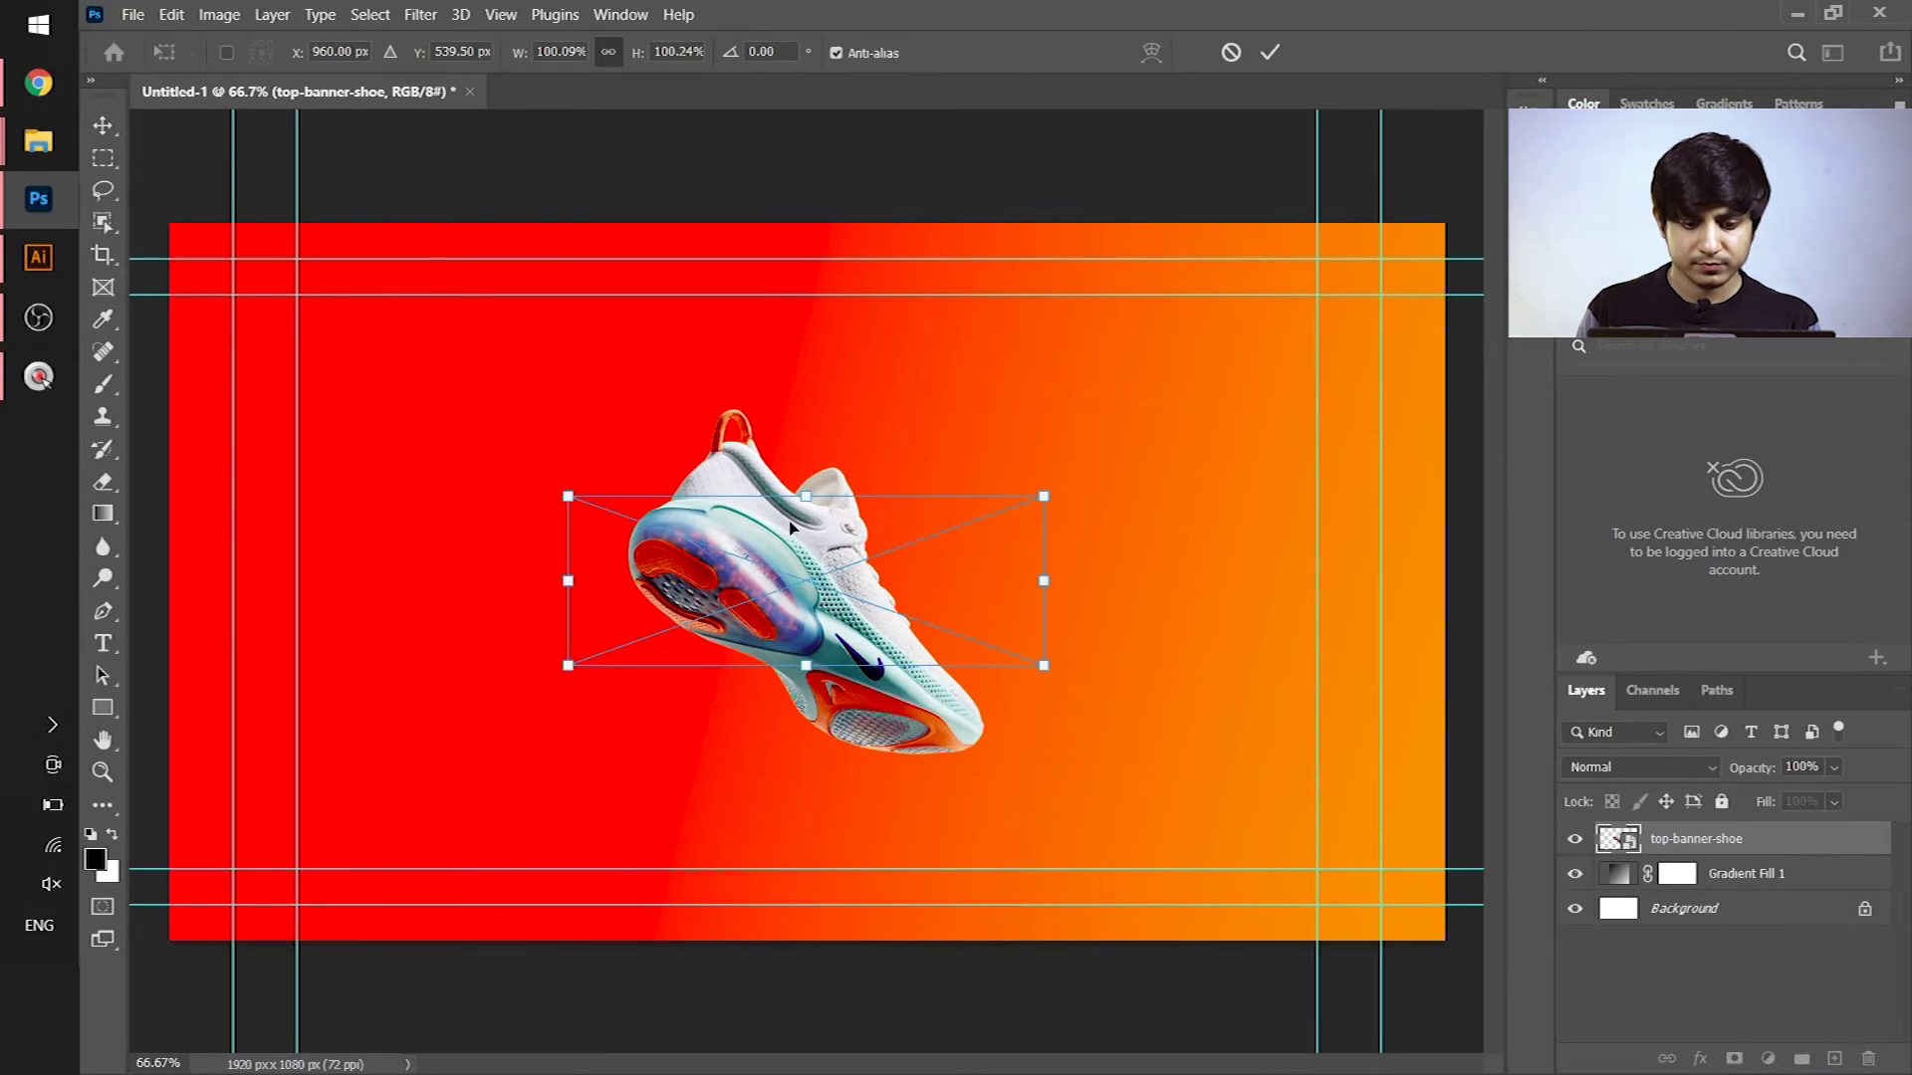
# Scale the pasted swoosh to about 135% around the shoe and move its layer below the top-banner-shoe layer
pyautogui.moveTo(1046, 581); pyautogui.dragTo(1211, 581)
pyautogui.moveTo(861, 604)
pyautogui.mouseDown()
pyautogui.moveTo(834, 606)
pyautogui.moveTo(851, 625)
pyautogui.mouseUp()
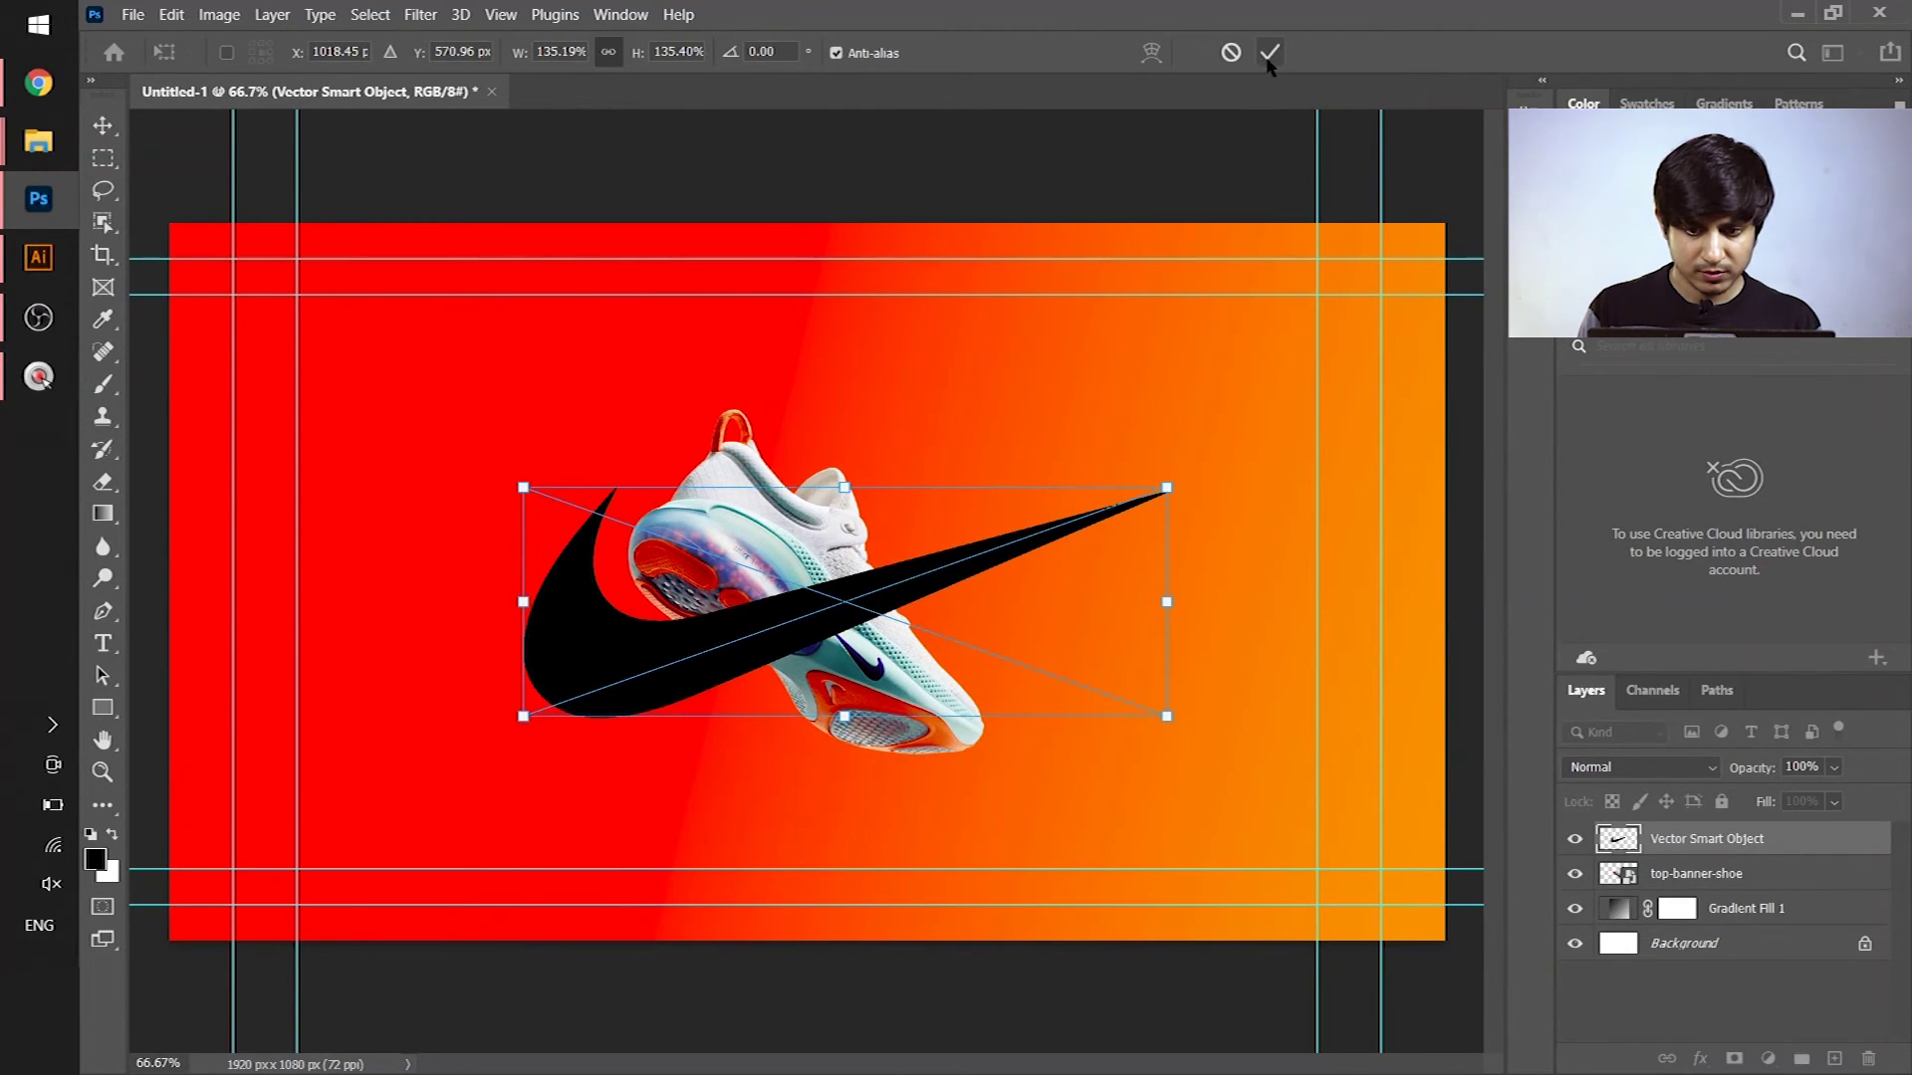
pyautogui.press('Return')
pyautogui.moveTo(1663, 846); pyautogui.dragTo(1656, 888)
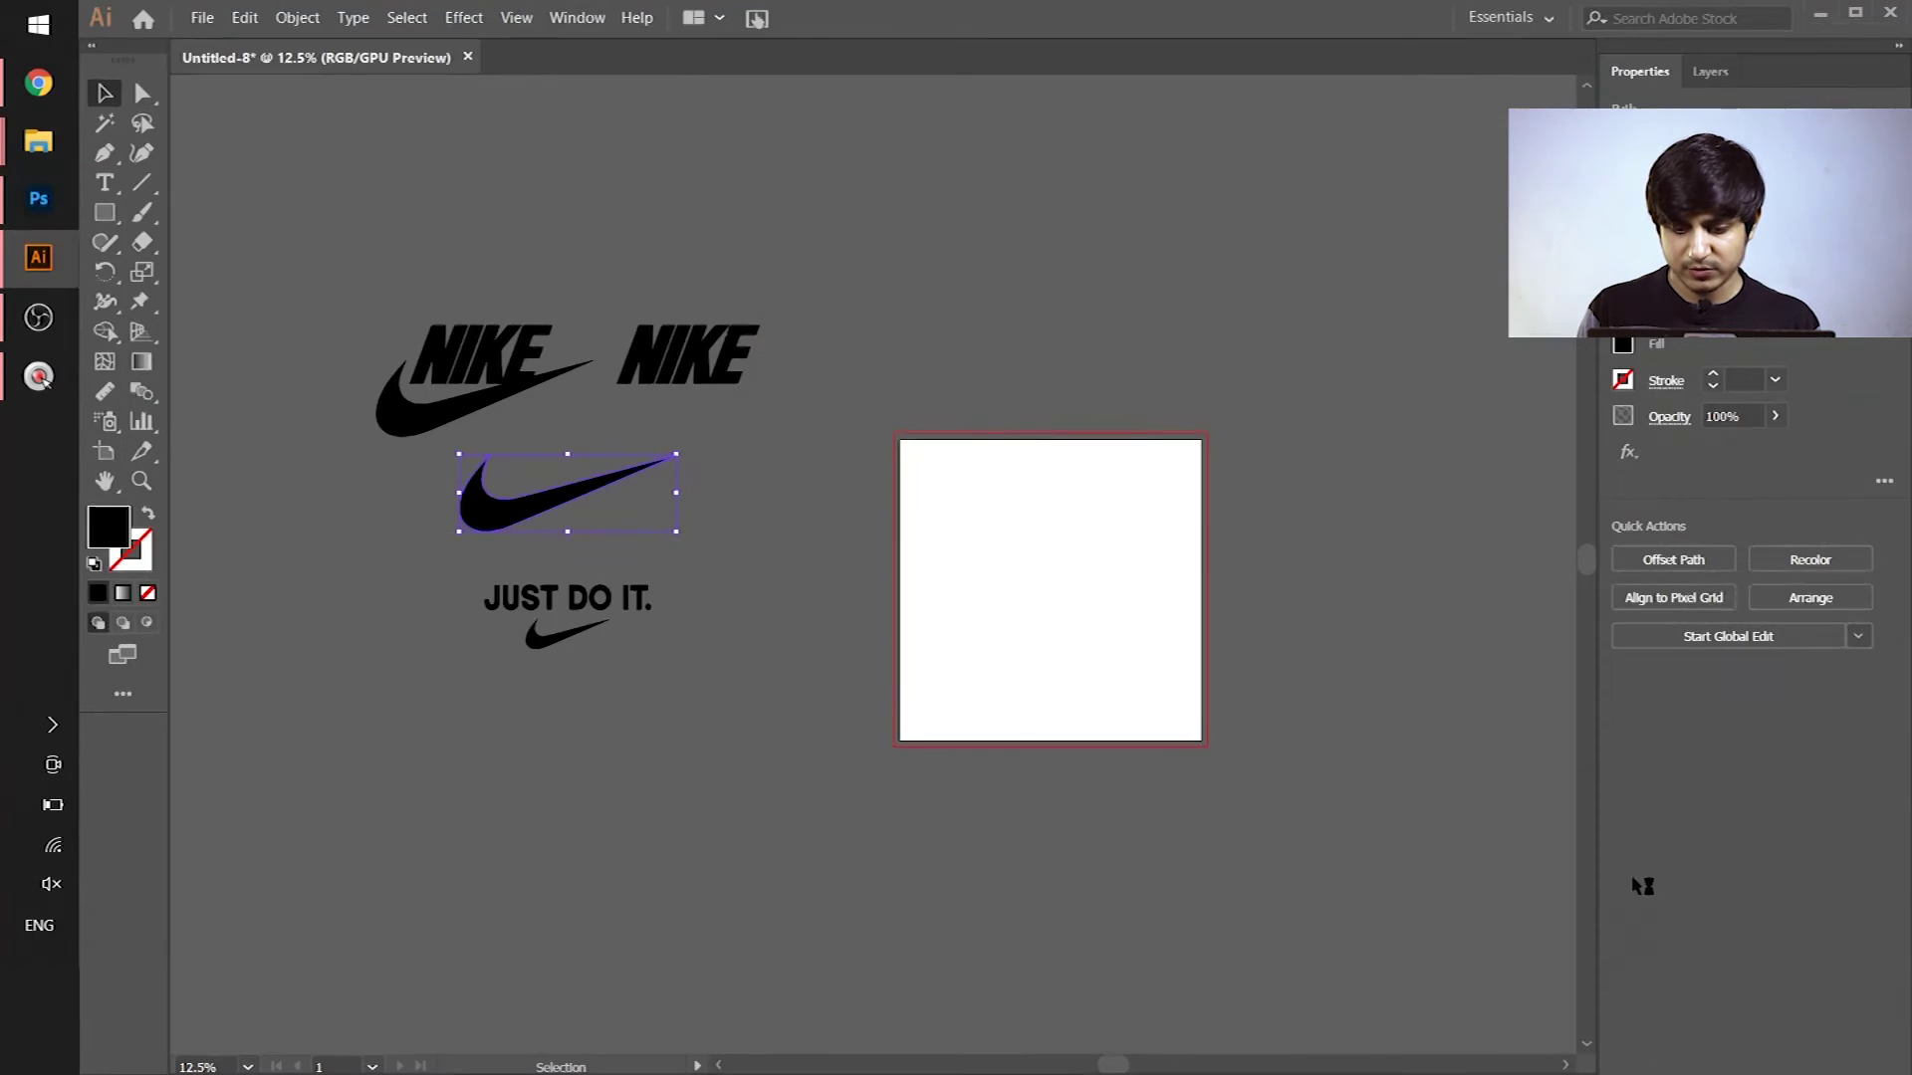
# Recolor the swoosh in the Smart Object's Illustrator source to white (ffffff), save it and return to Photoshop
pyautogui.hotkey('ctrl', '-')
pyautogui.hotkey('ctrl', '-')
pyautogui.hotkey('ctrl', '-')
pyautogui.hotkey('ctrl', '-')
pyautogui.hotkey('ctrl', '-')
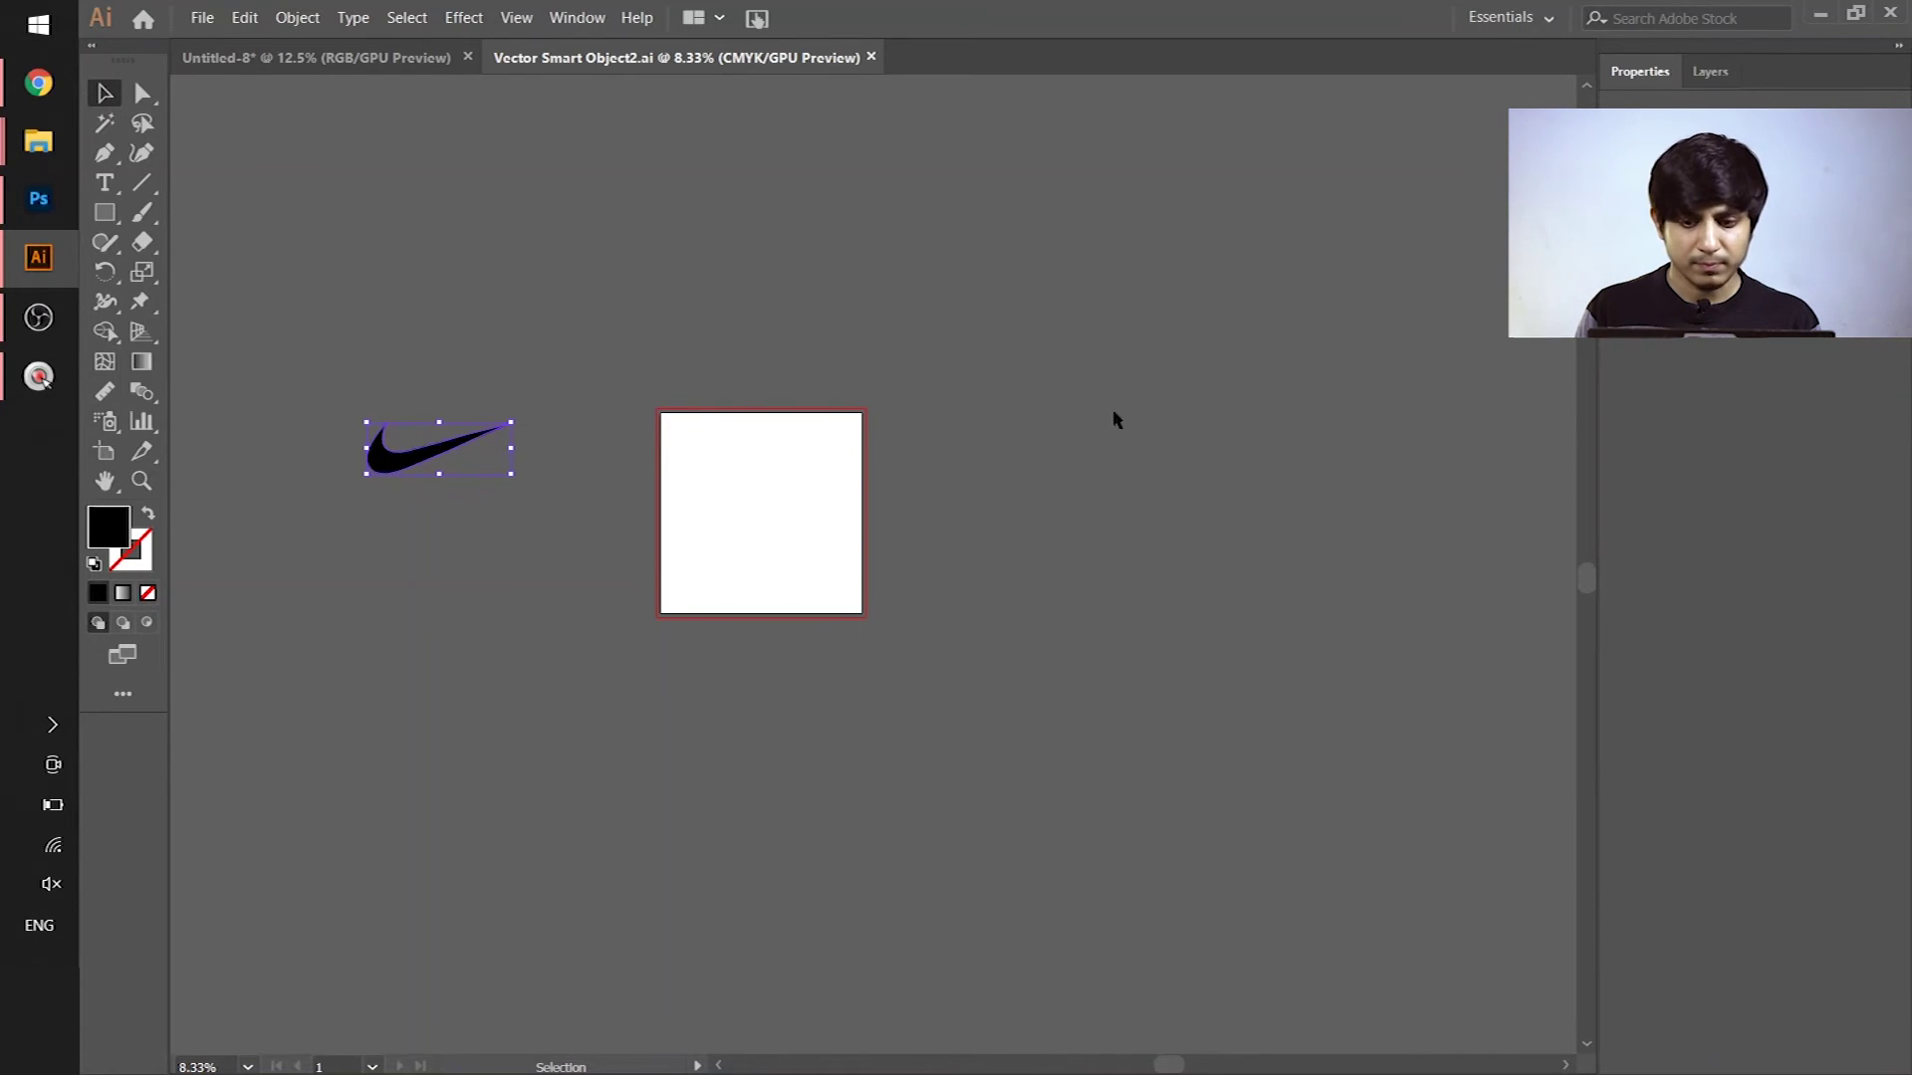
pyautogui.write('ffffff')
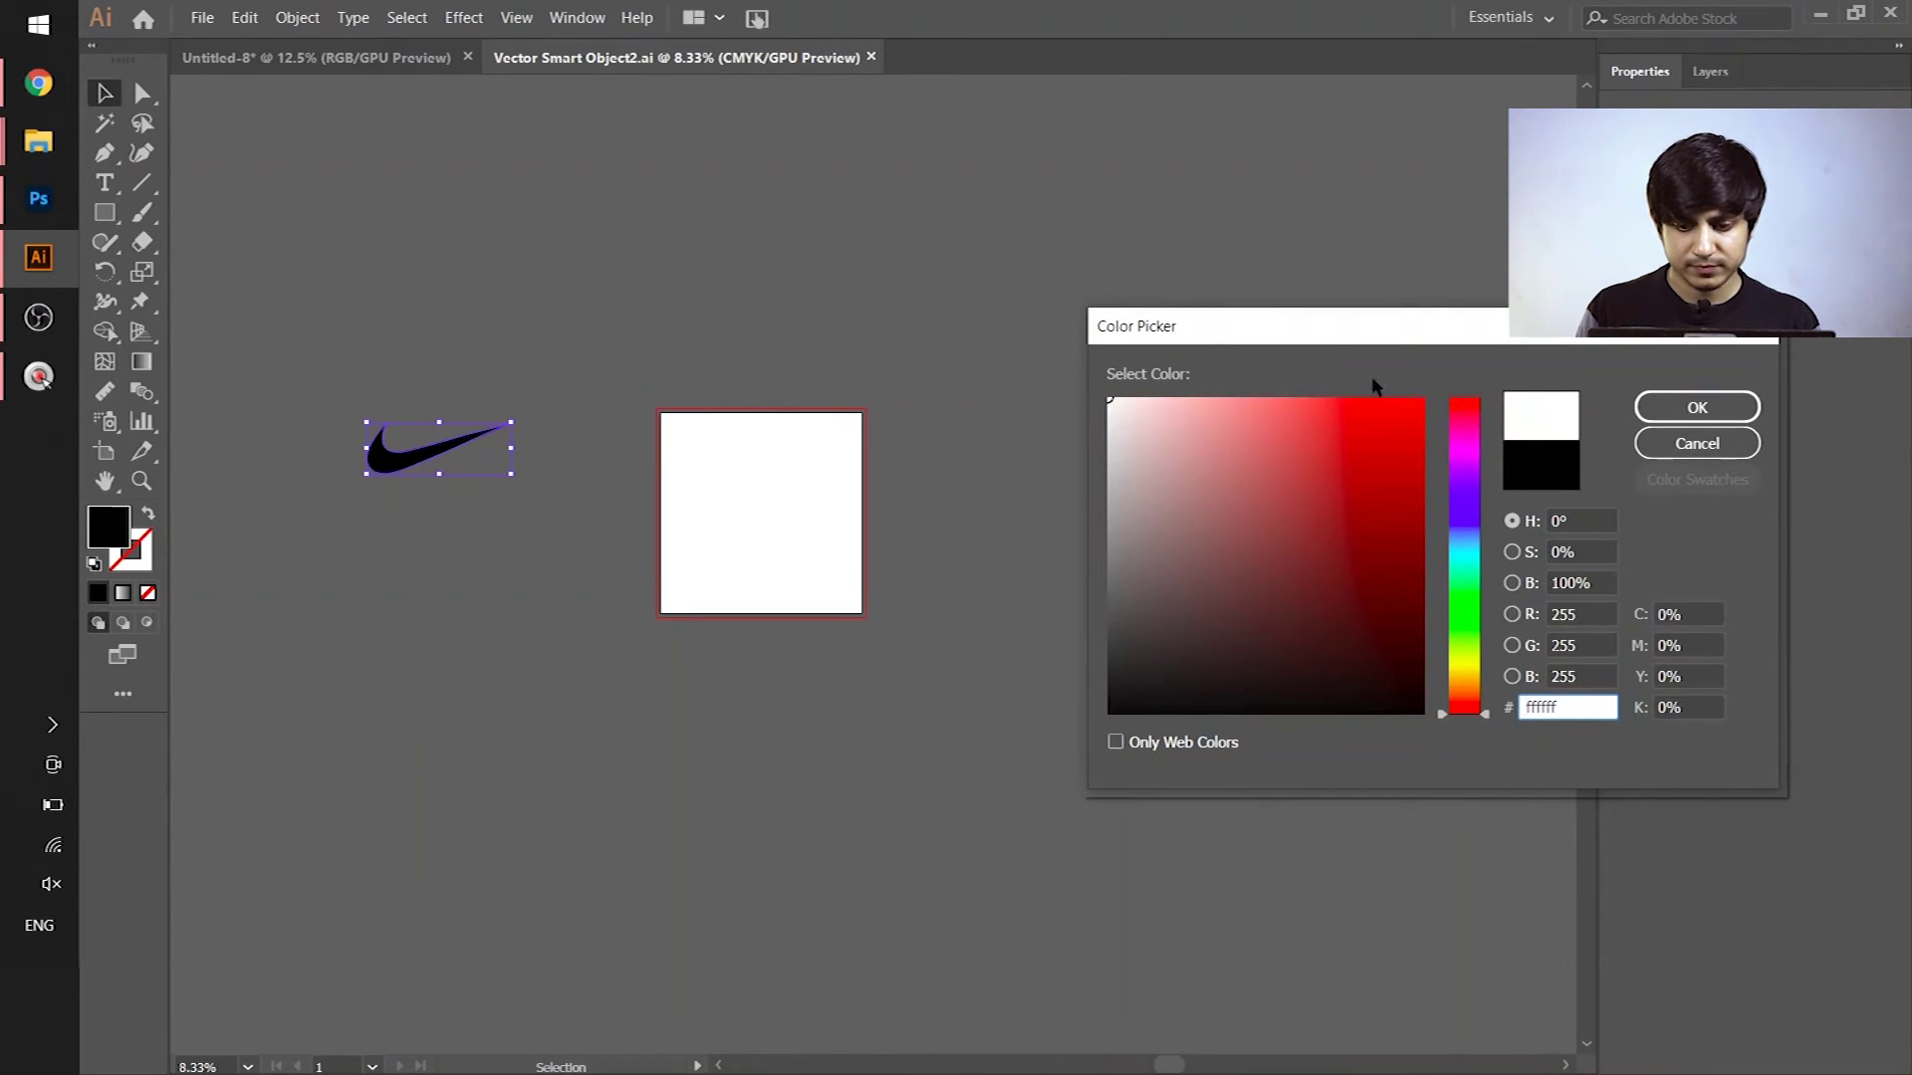
pyautogui.press('Return')
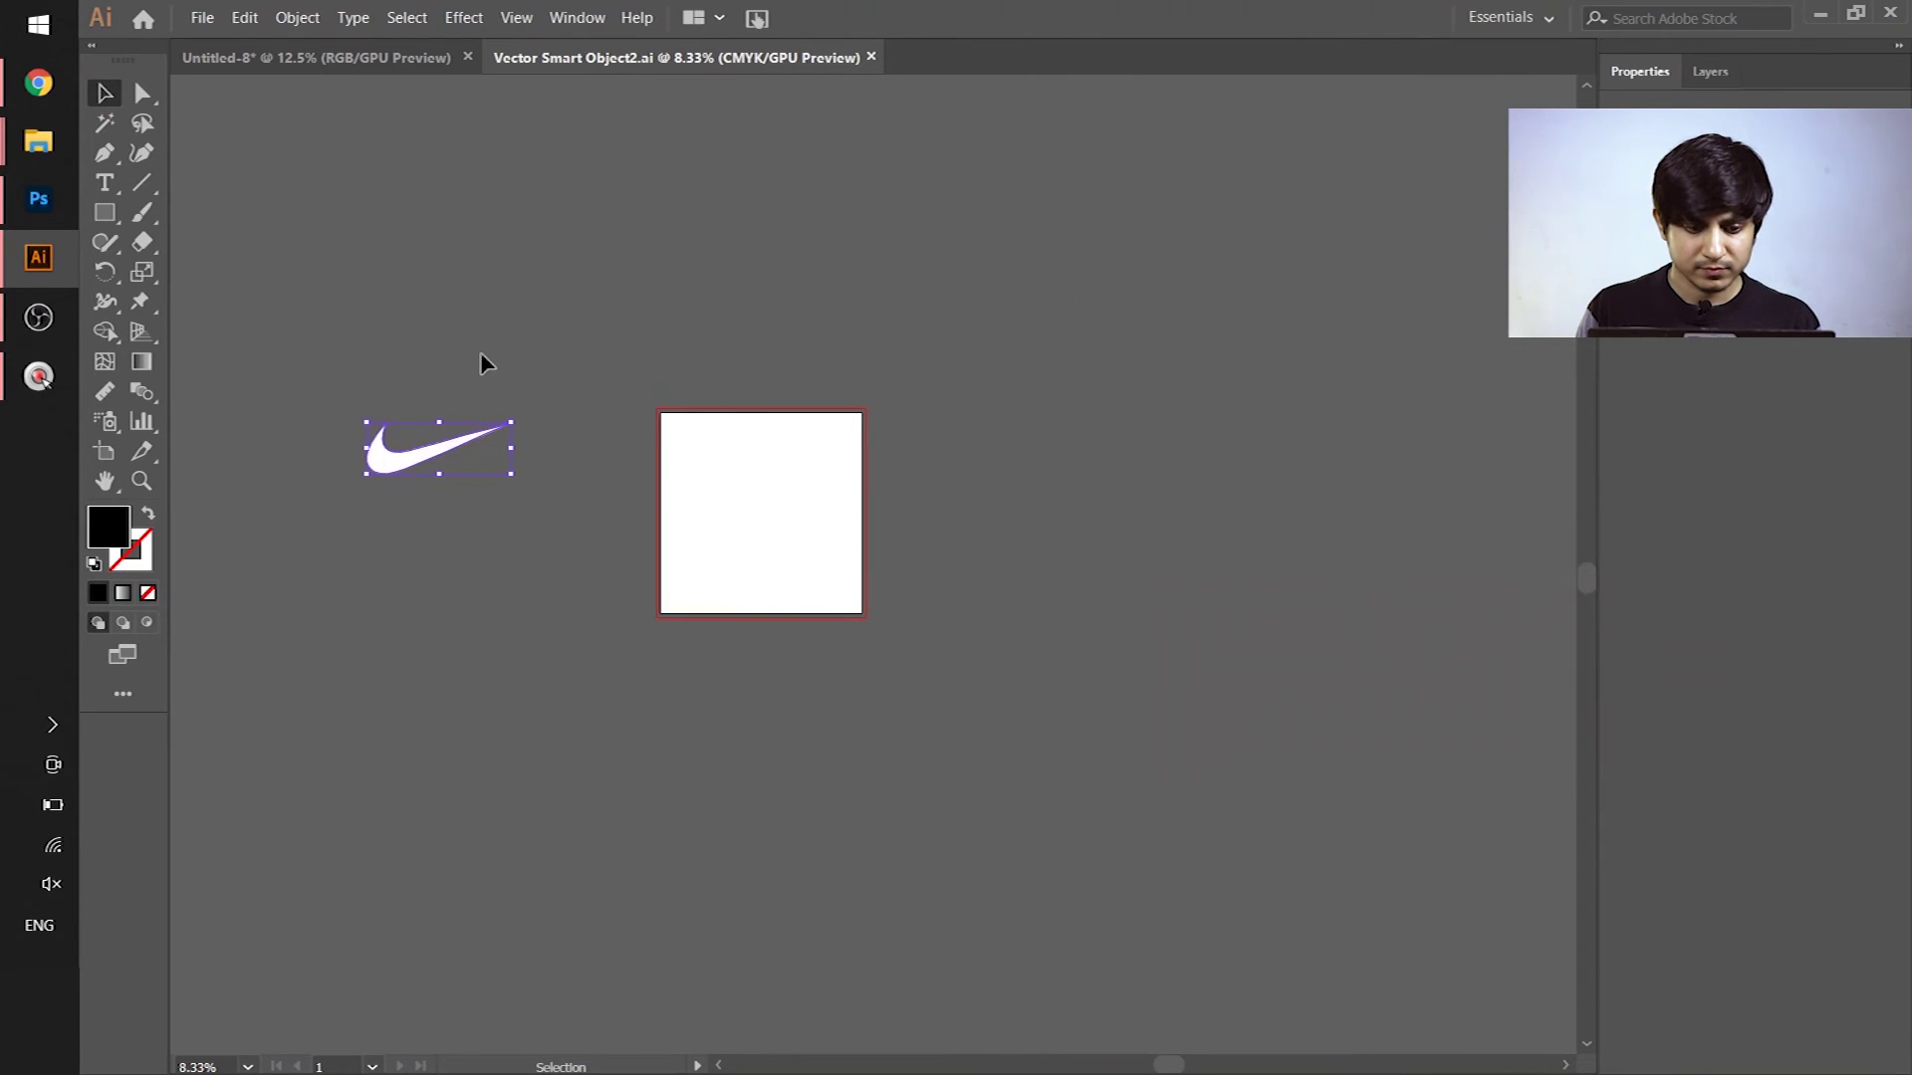
pyautogui.click(481, 354)
pyautogui.press('a')
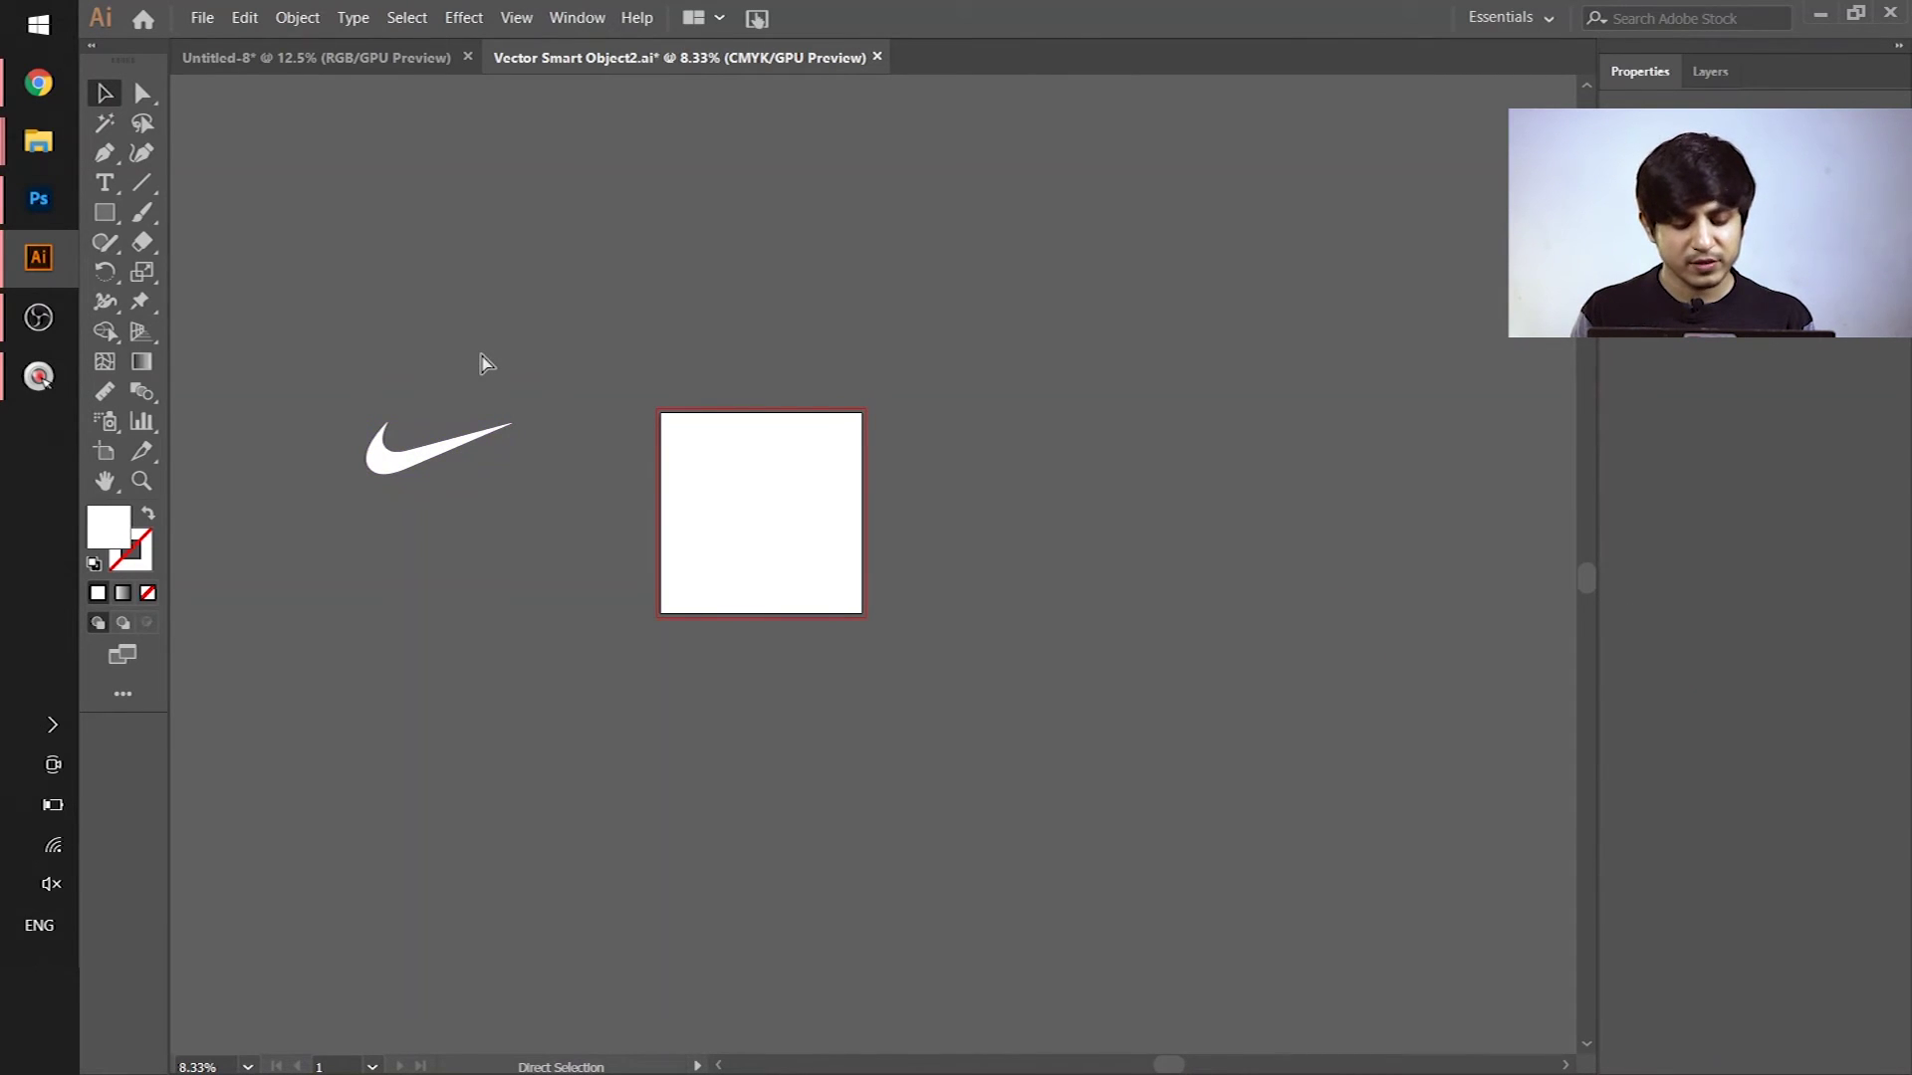
pyautogui.hotkey('ctrl', 's')
pyautogui.hotkey('alt', 'Tab')
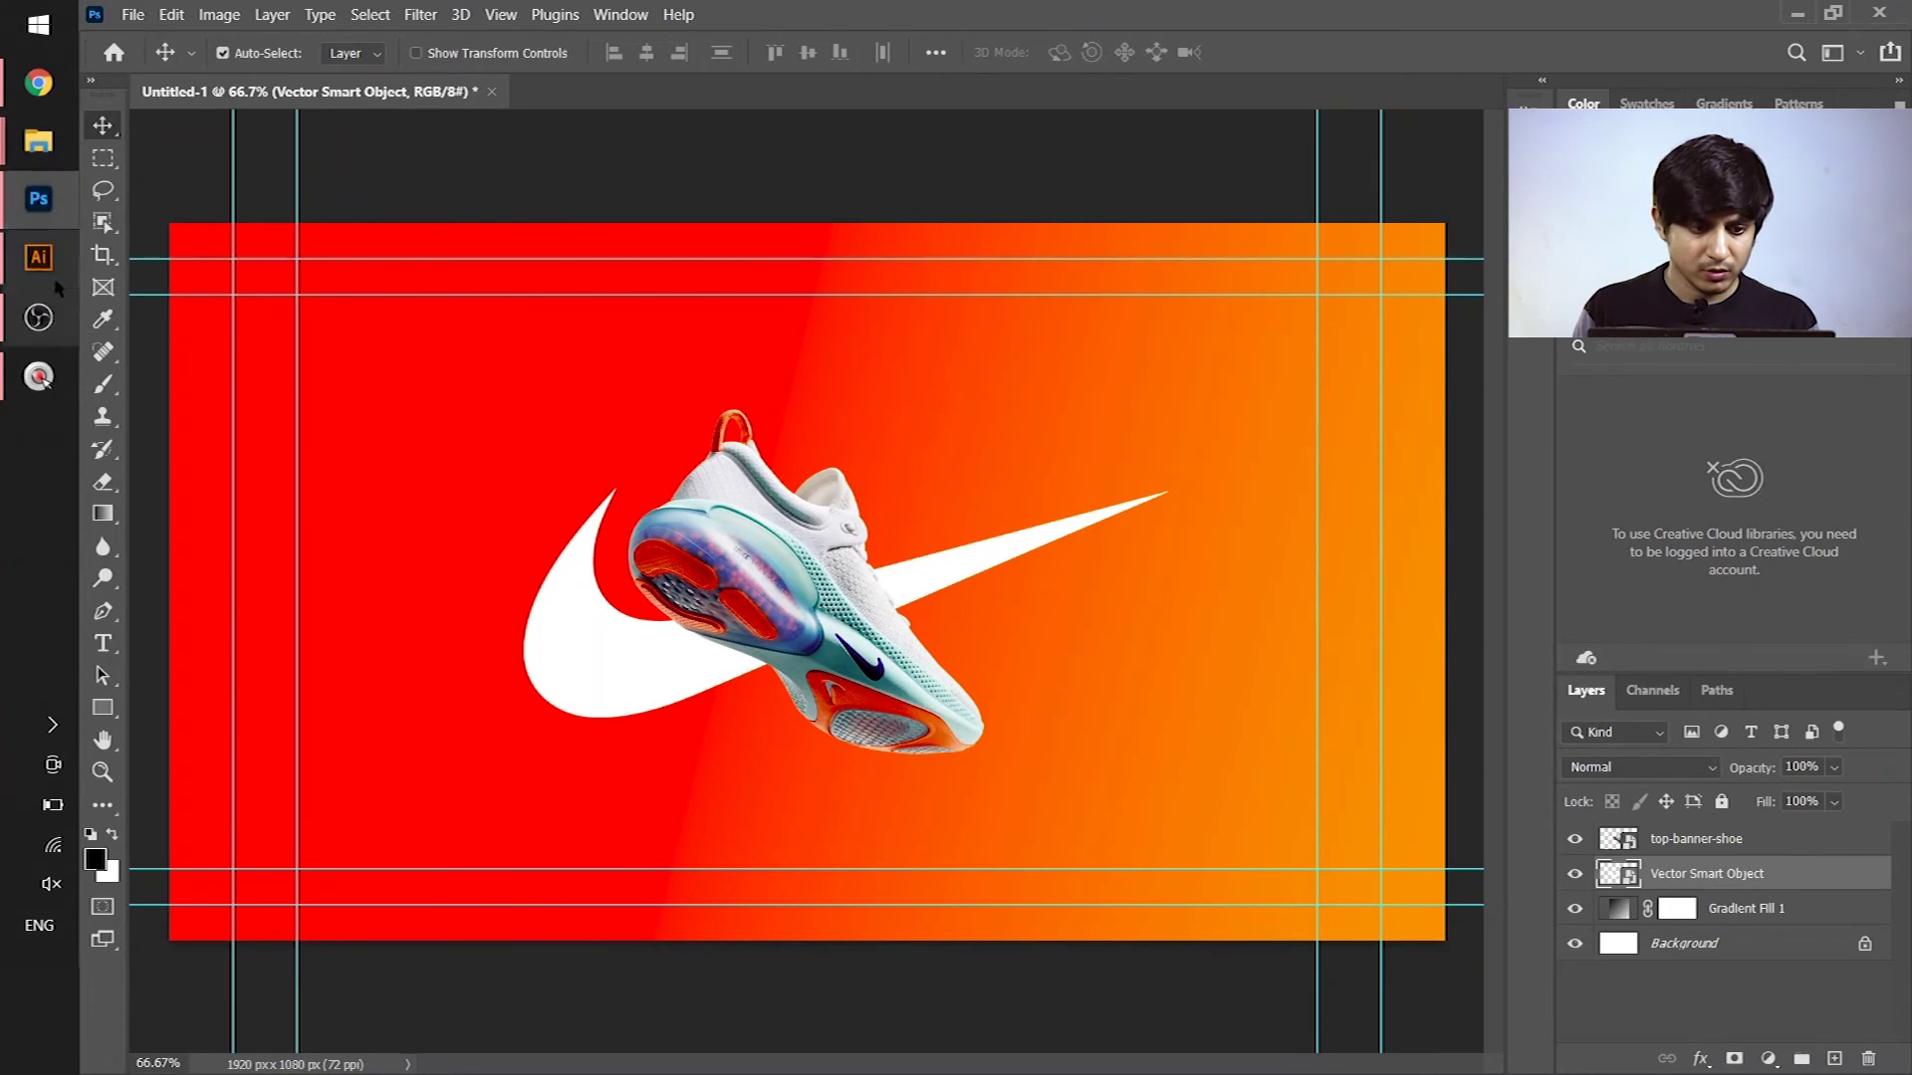
# Switch to the original logo document in Illustrator and fill the standalone NIKE wordmark with white (K 0%)
pyautogui.hotkey('alt', 'Tab')
pyautogui.hotkey('ctrl', 'Tab')
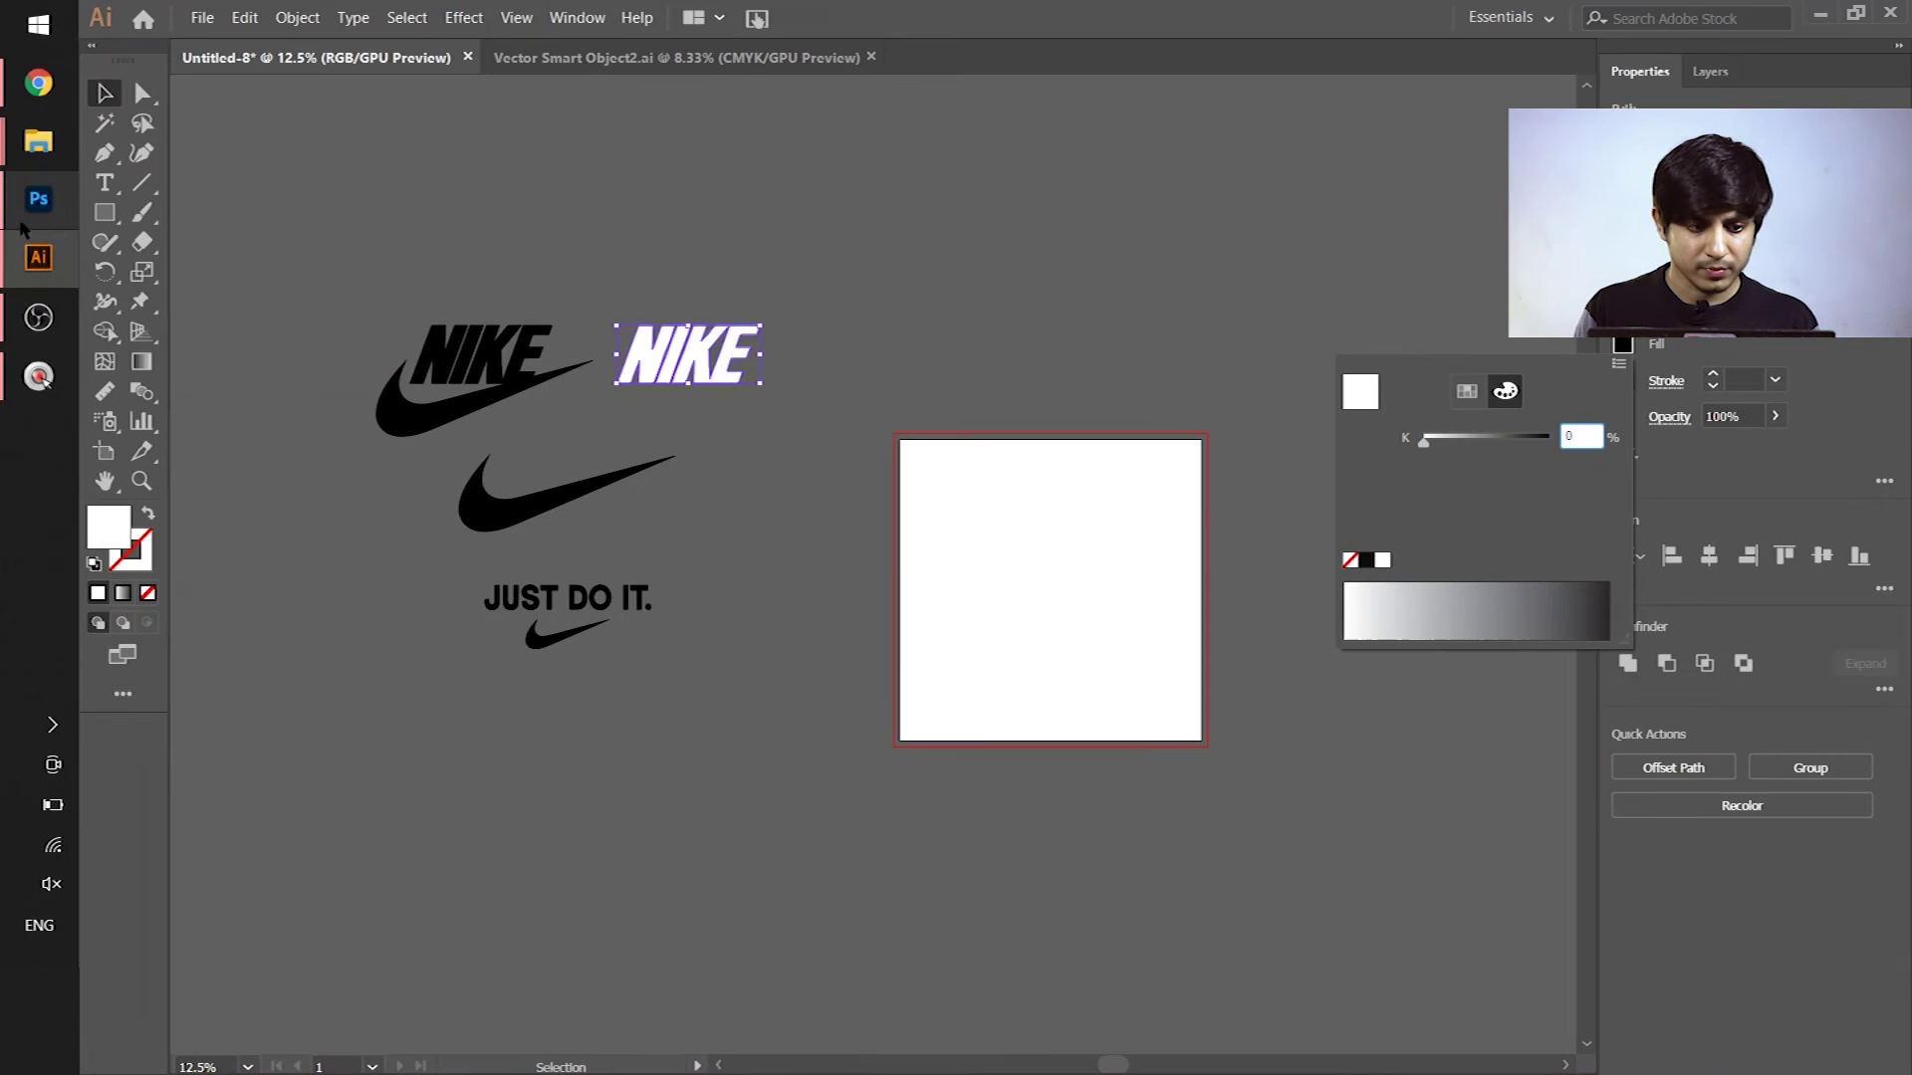
pyautogui.click(38, 198)
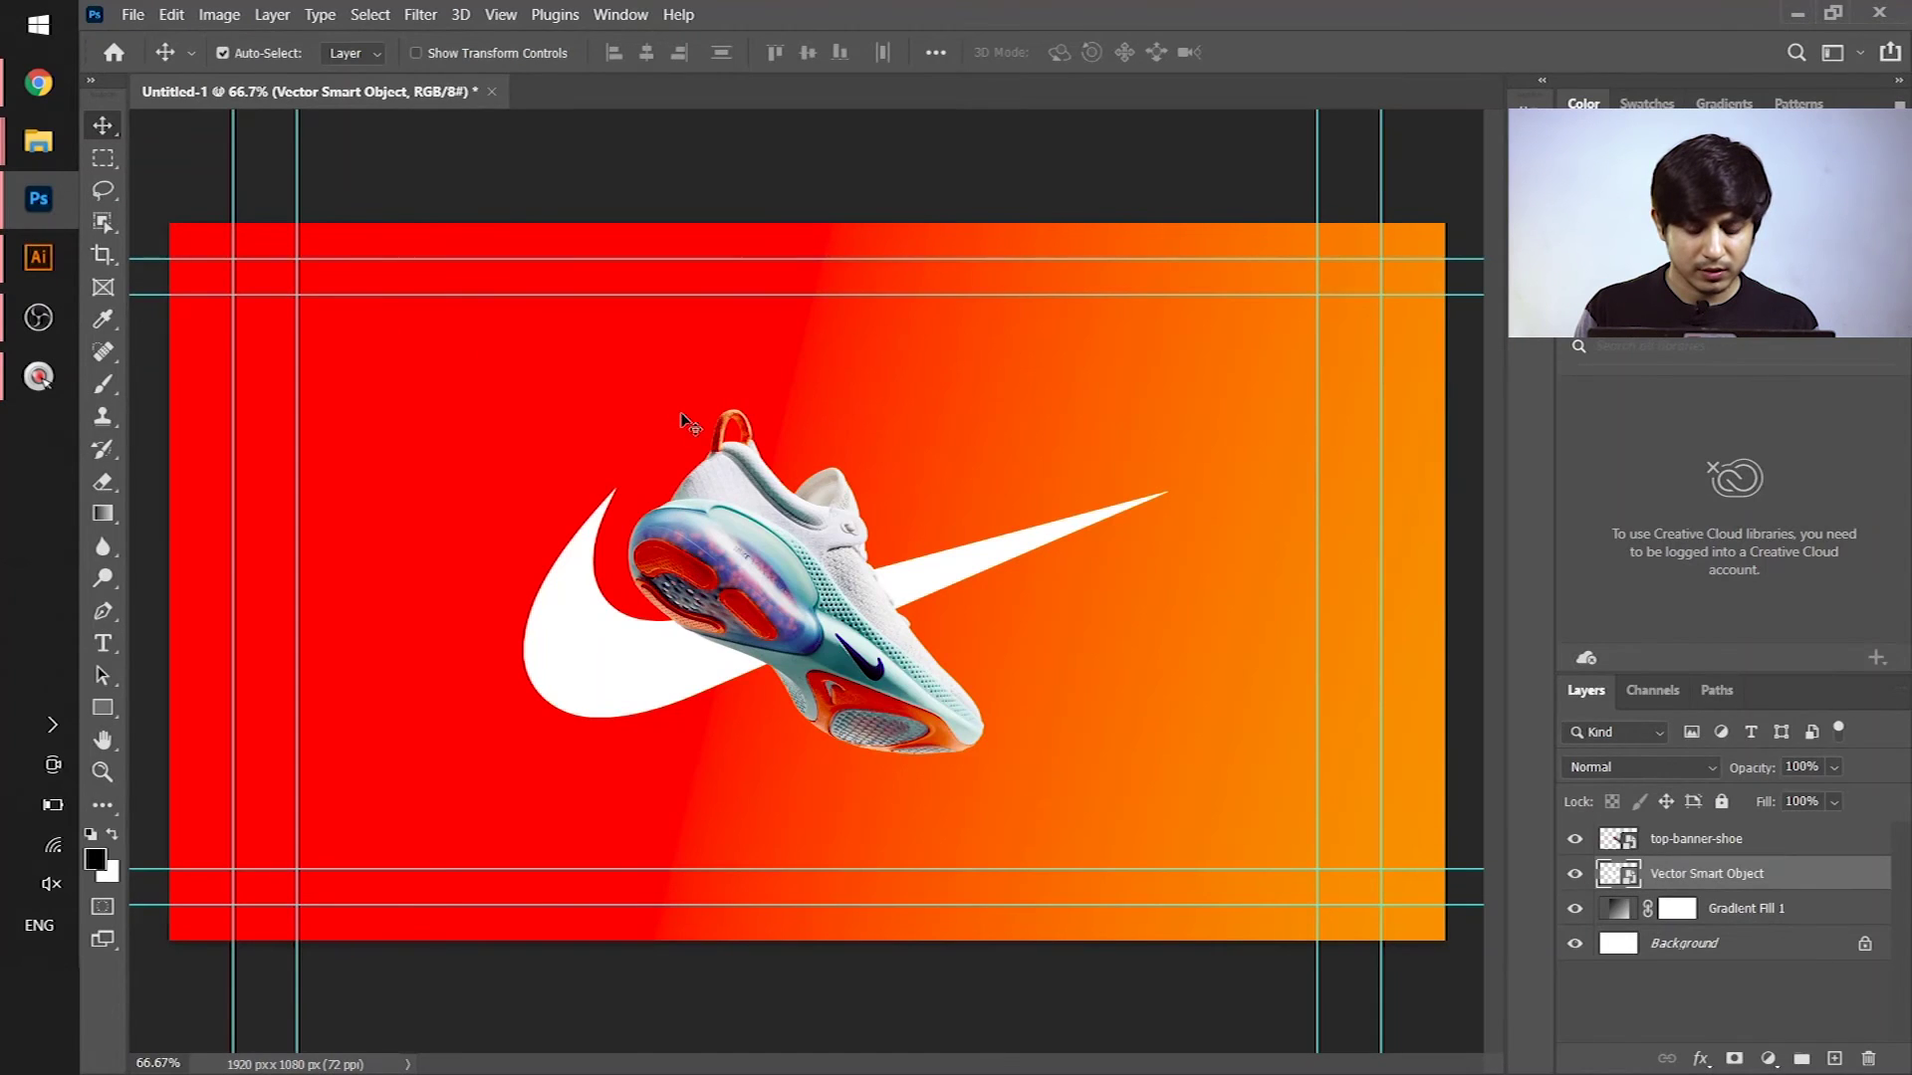
pyautogui.hotkey('ctrl', 'v')
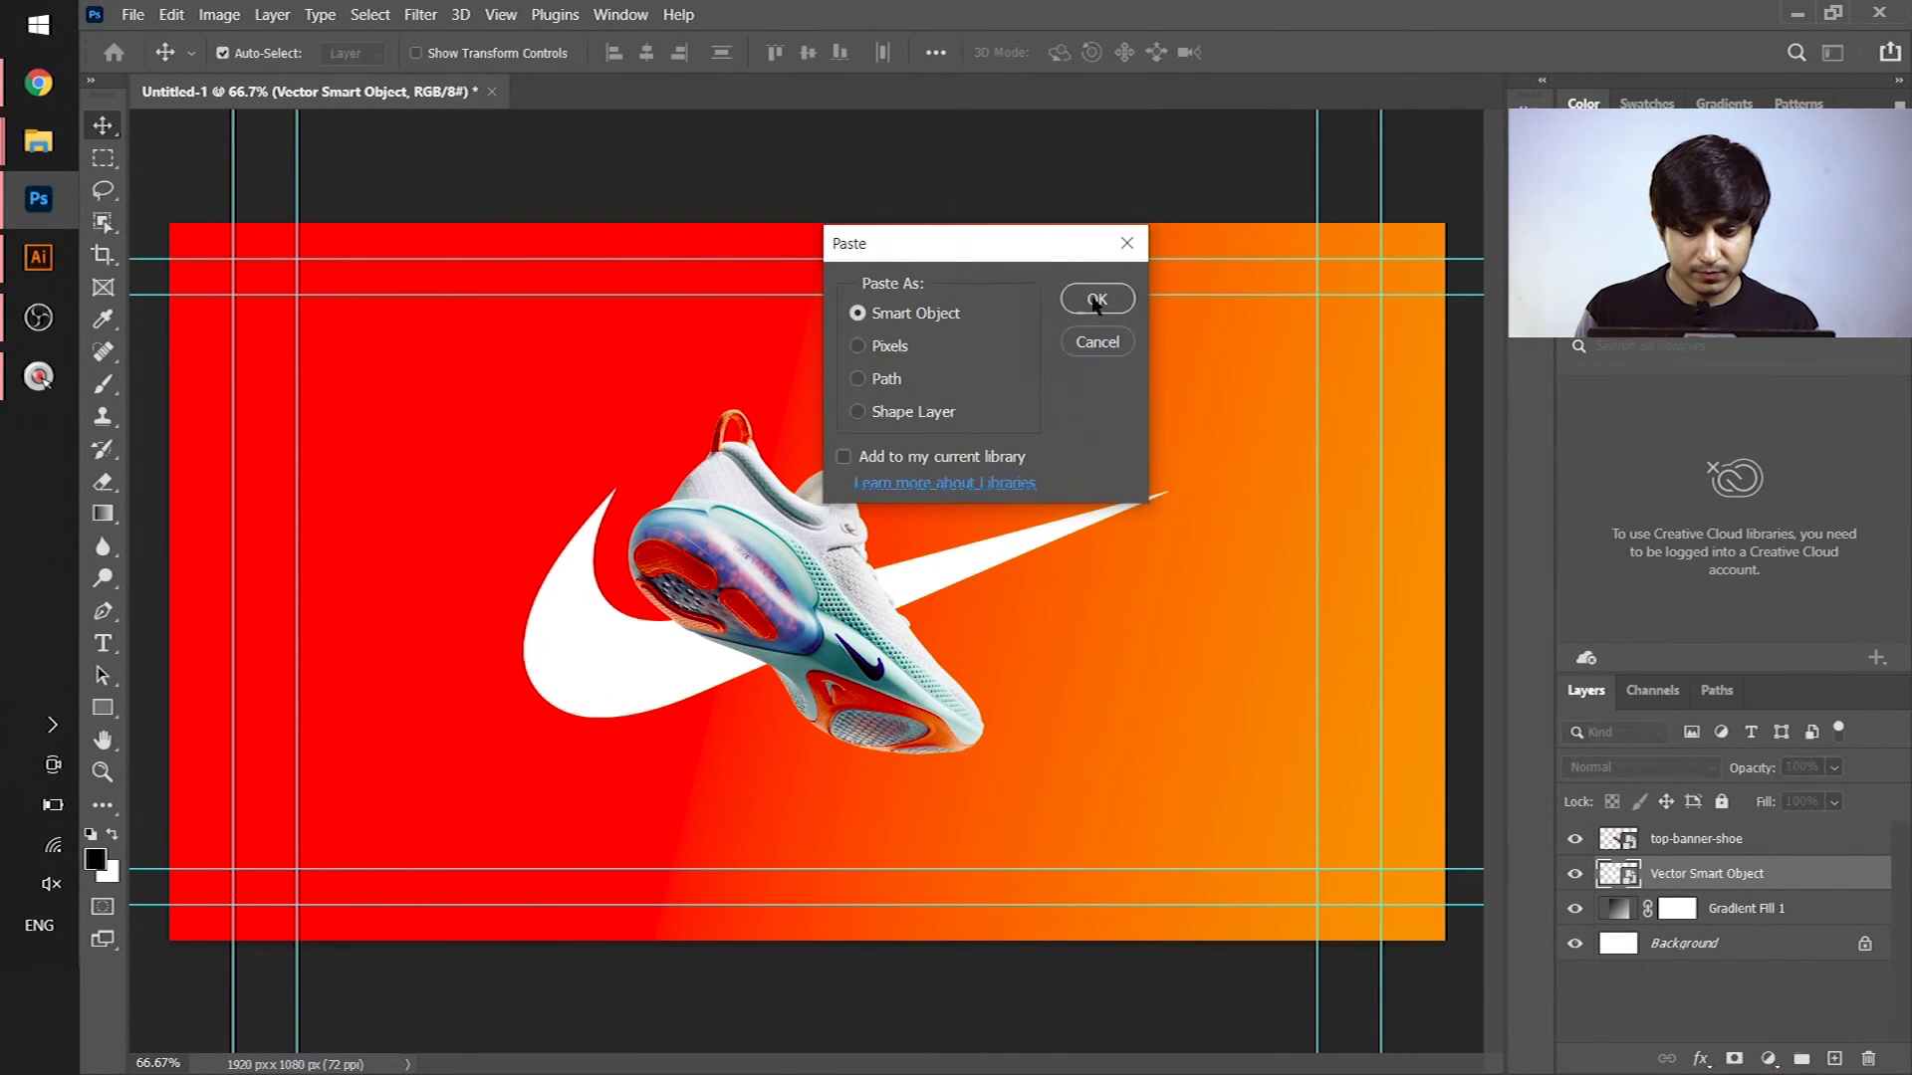
pyautogui.click(1095, 301)
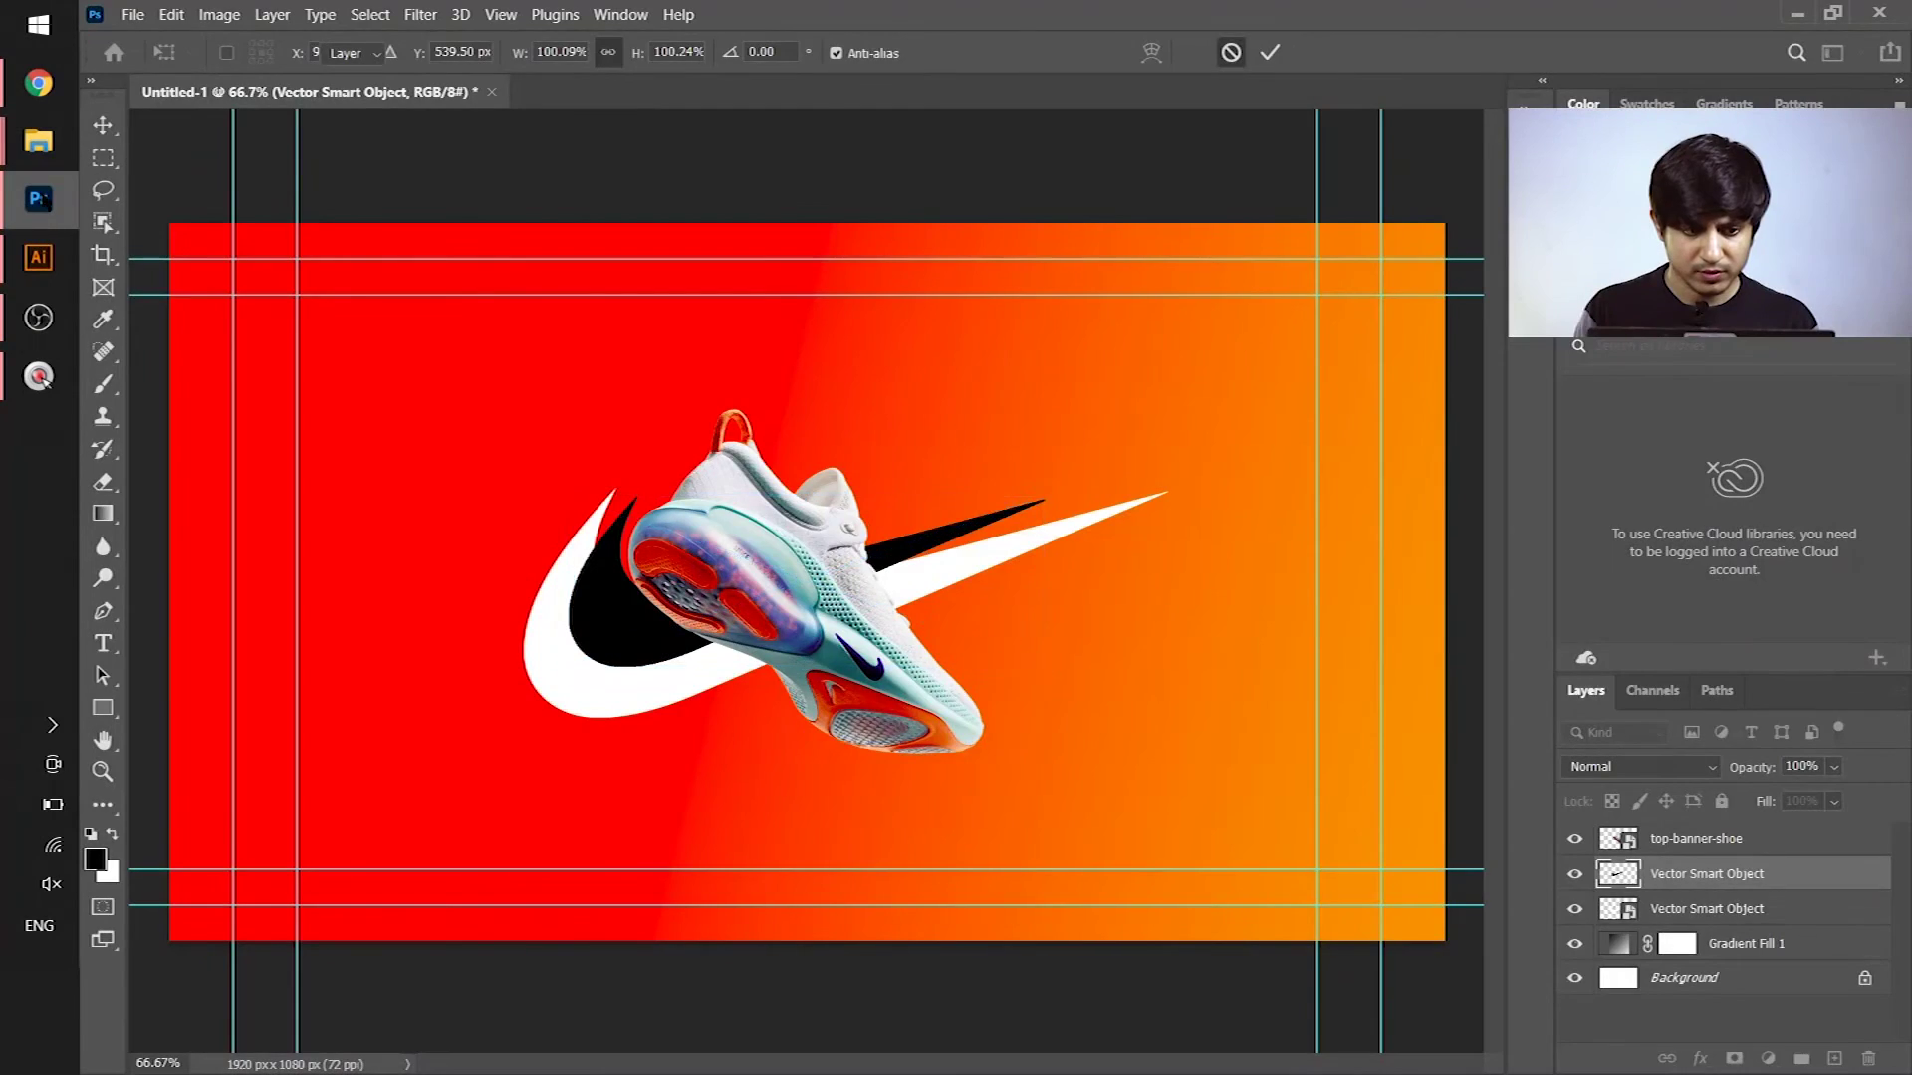
# Copy the whole white NIKE wordmark from Illustrator and paste it into the Photoshop document as a Smart Object
pyautogui.click(38, 257)
pyautogui.click(637, 348)
pyautogui.click(613, 284)
pyautogui.moveTo(793, 416); pyautogui.dragTo(666, 292)
pyautogui.press('a')
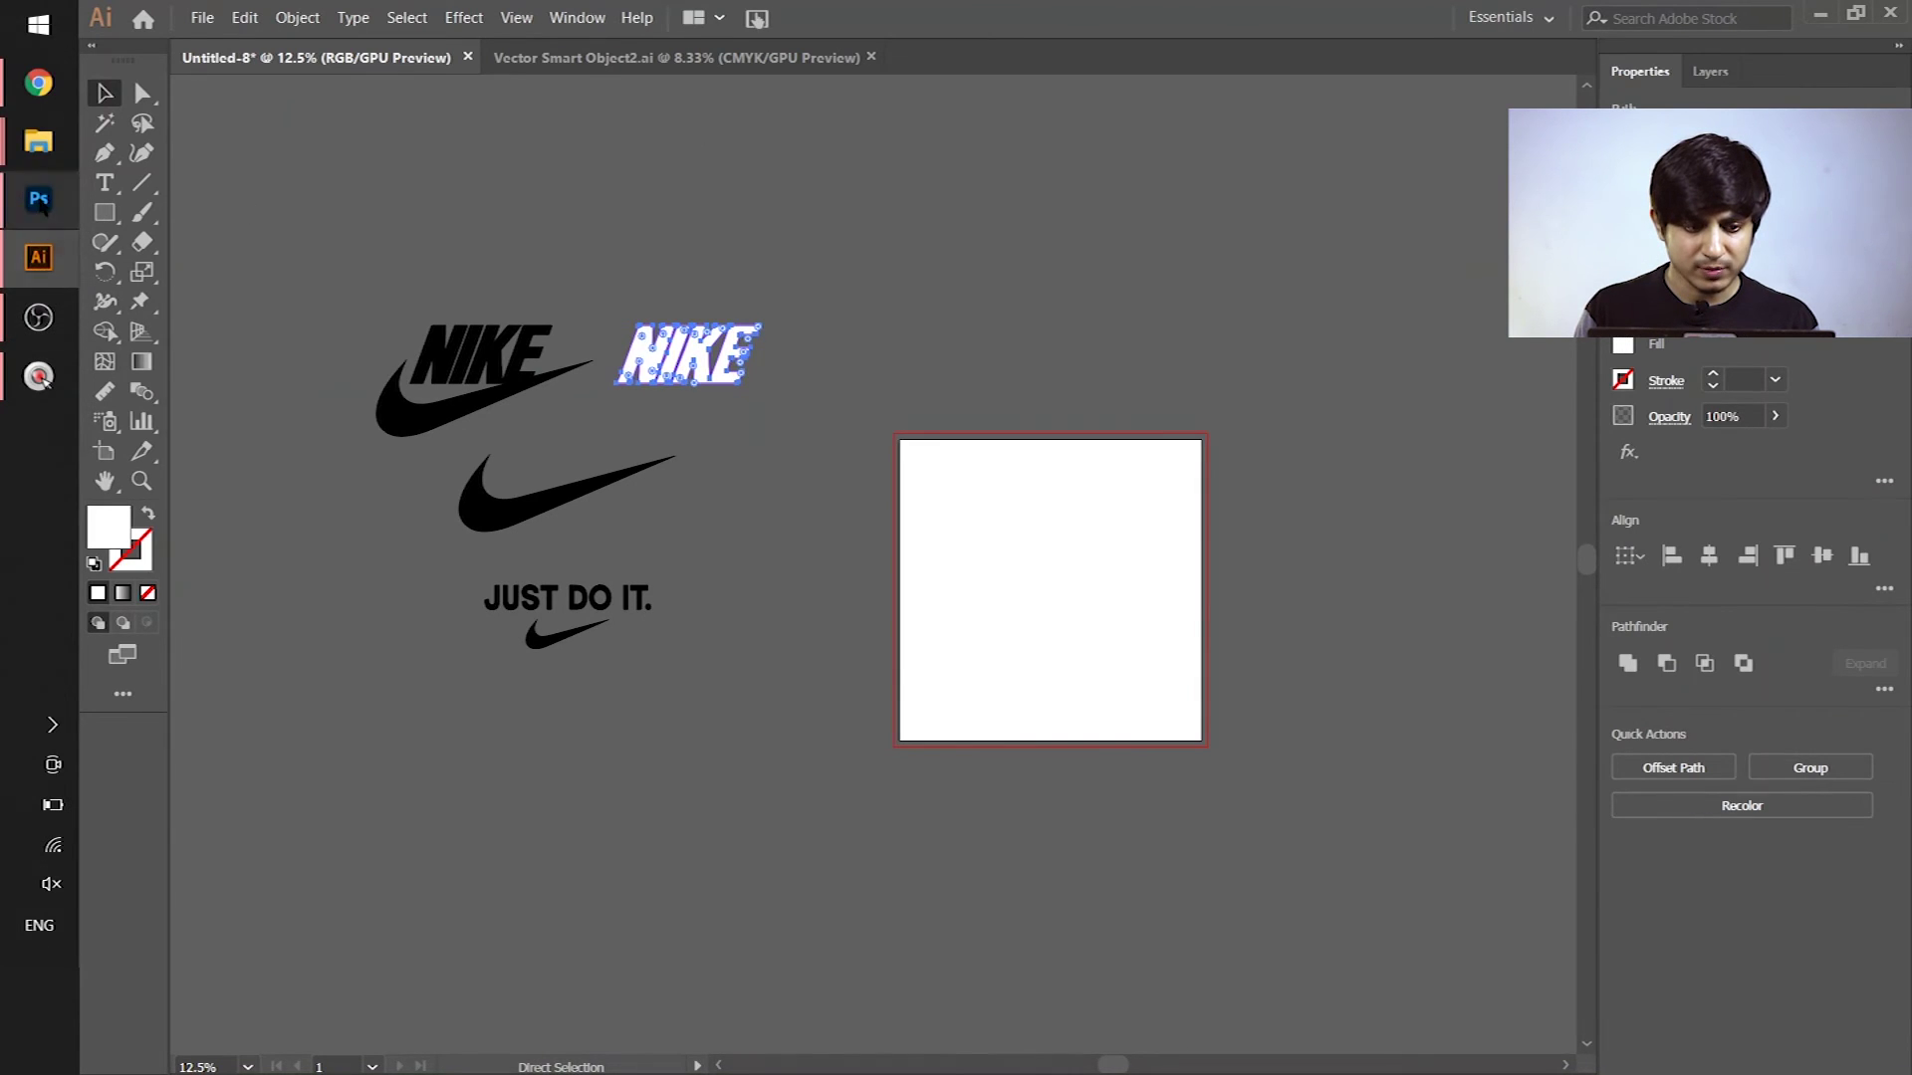
pyautogui.click(39, 198)
pyautogui.hotkey('ctrl', 'v')
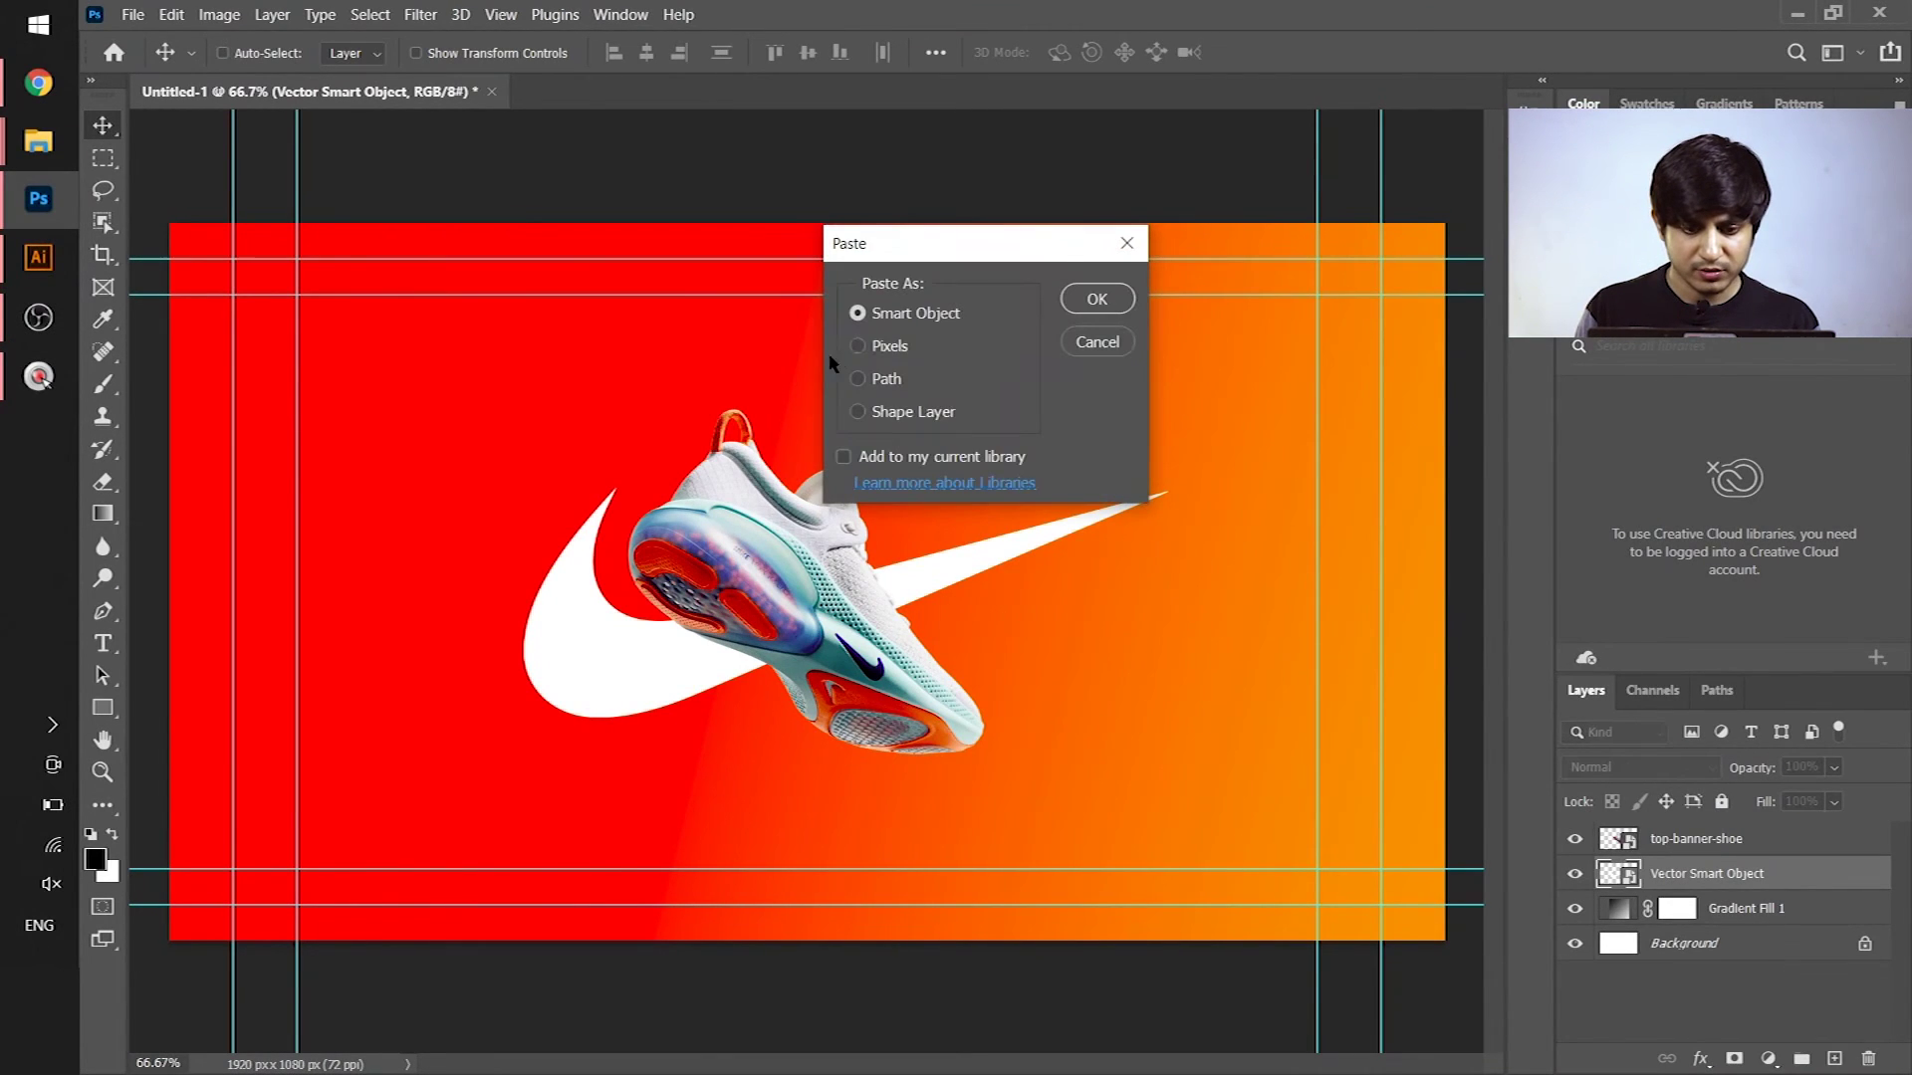
pyautogui.click(1095, 299)
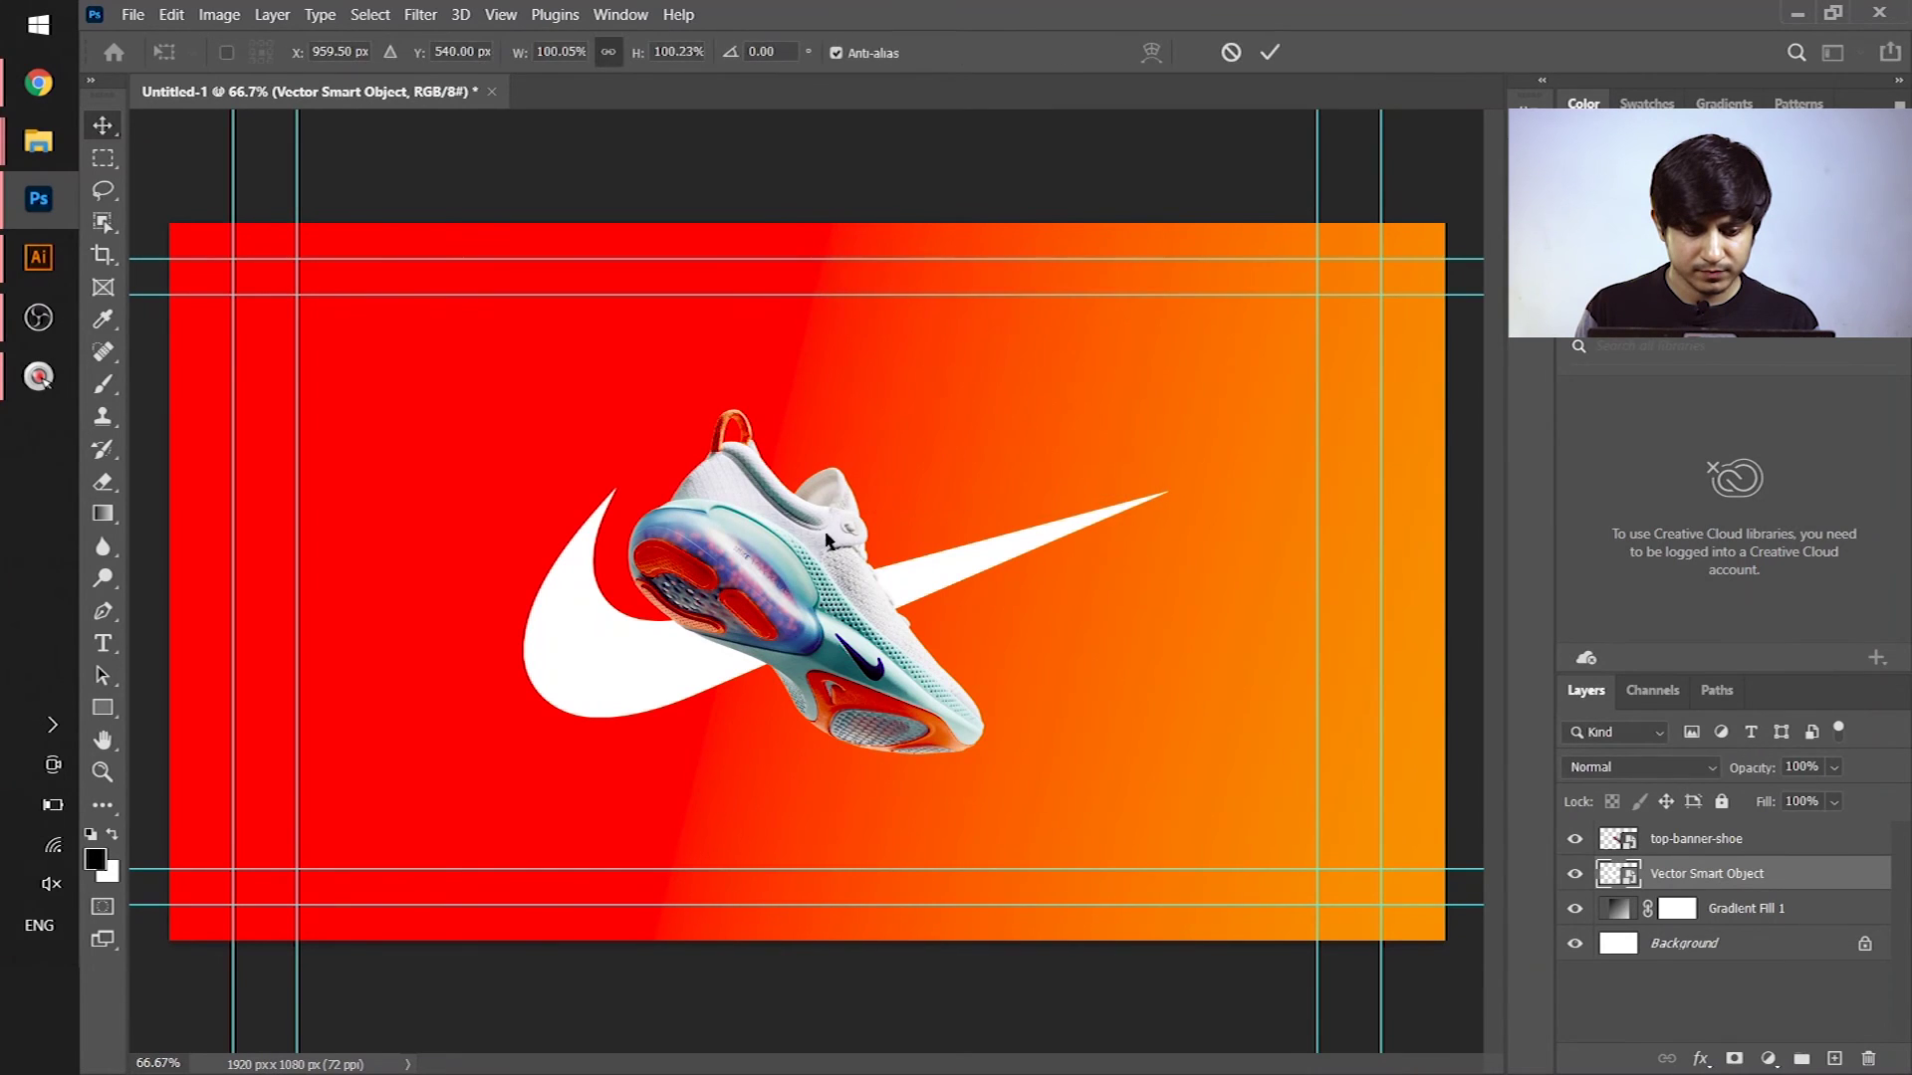
# Place the pasted NIKE wordmark on the orange area of the banner, above the swoosh's tip
pyautogui.moveTo(964, 590); pyautogui.dragTo(1141, 344)
pyautogui.click(1269, 51)
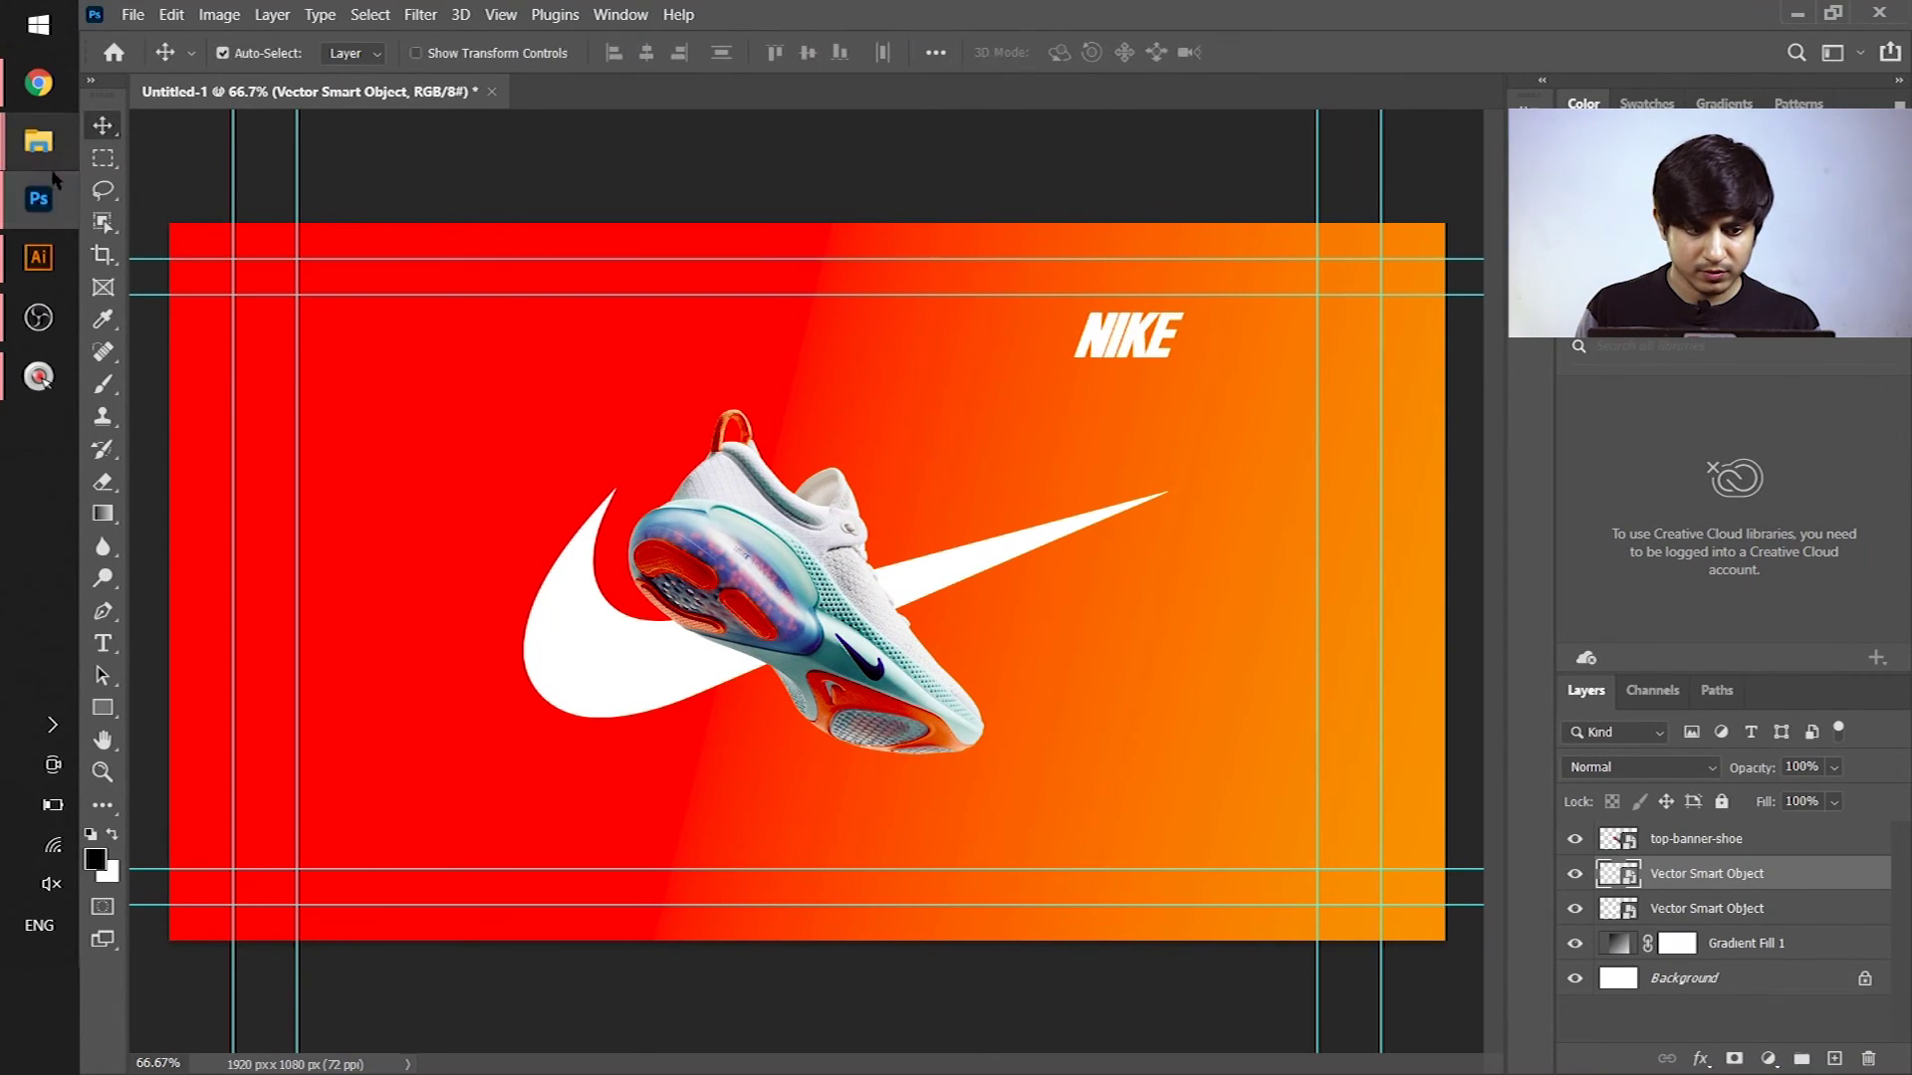
# Switch to the logo document in Illustrator and fill the JUST DO IT. artwork with its small swoosh in white (K 0%)
pyautogui.click(37, 257)
pyautogui.click(710, 677)
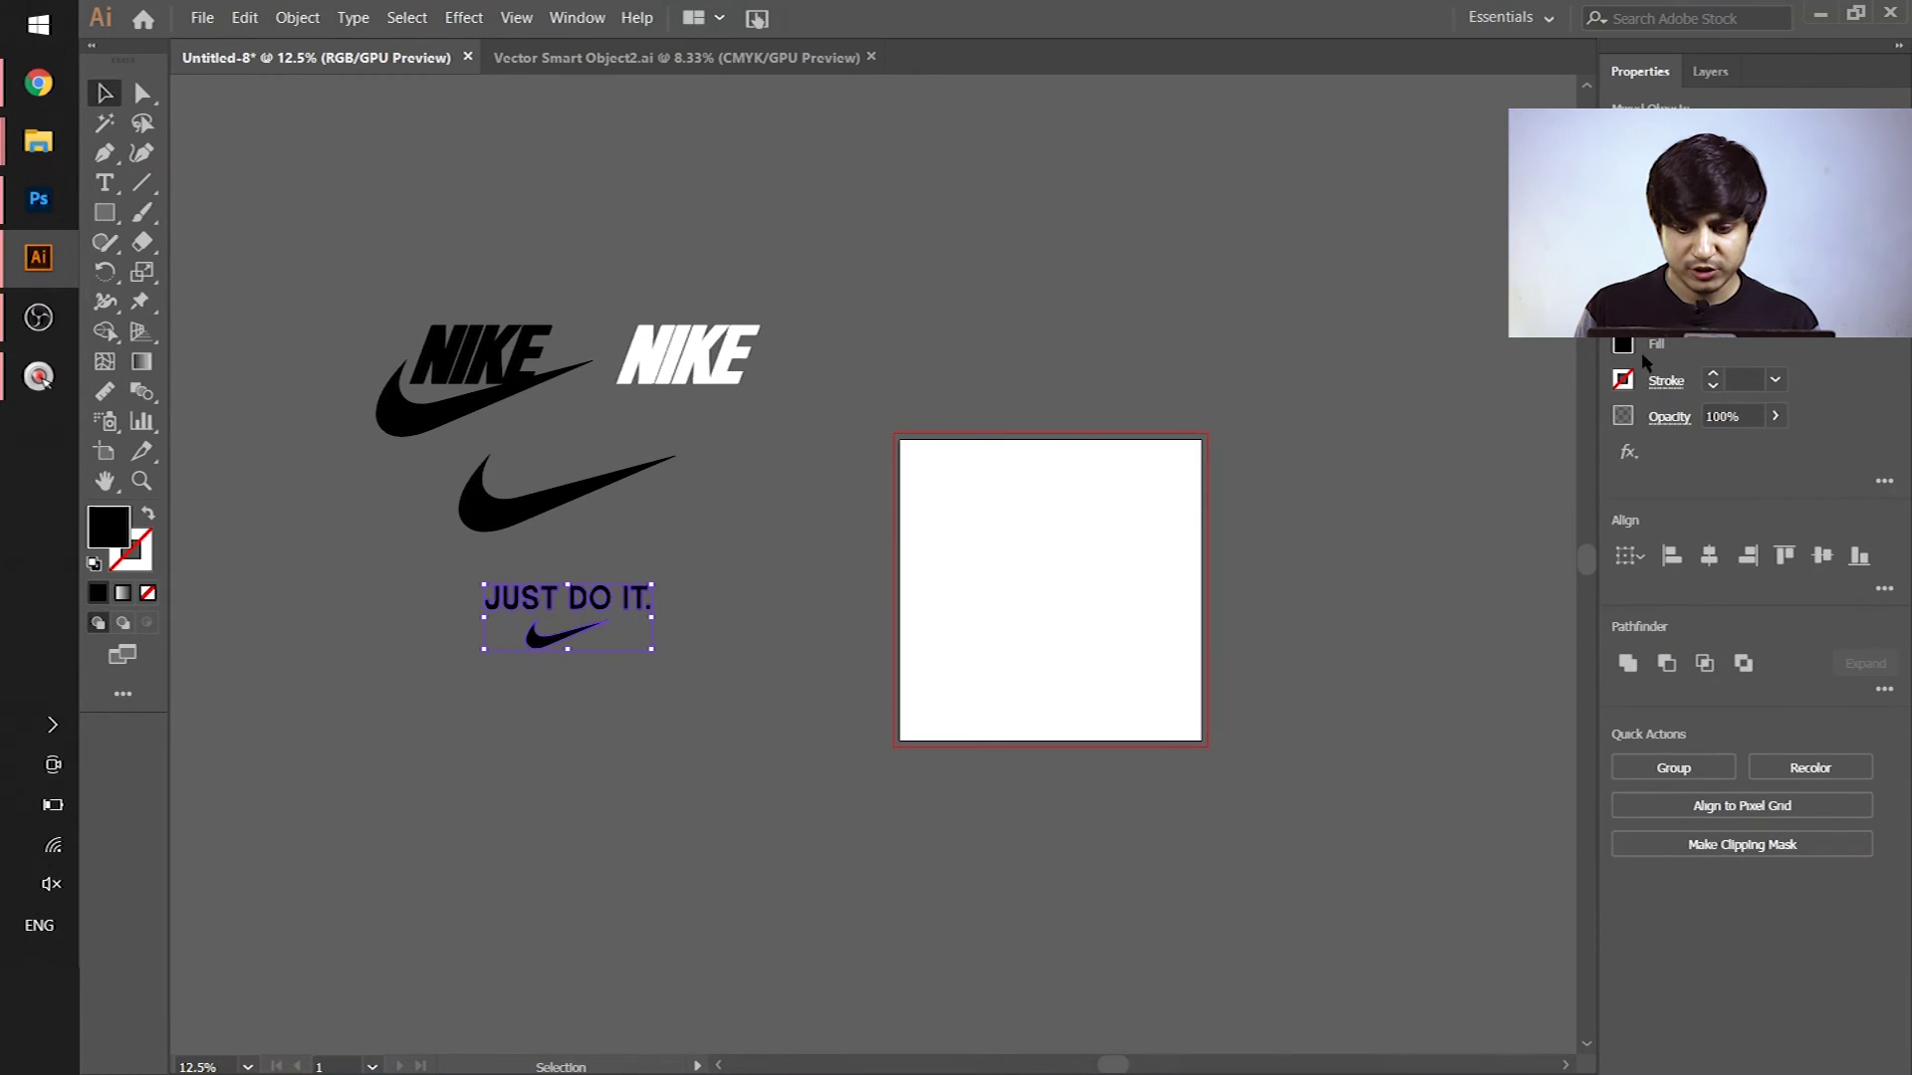
pyautogui.click(1620, 346)
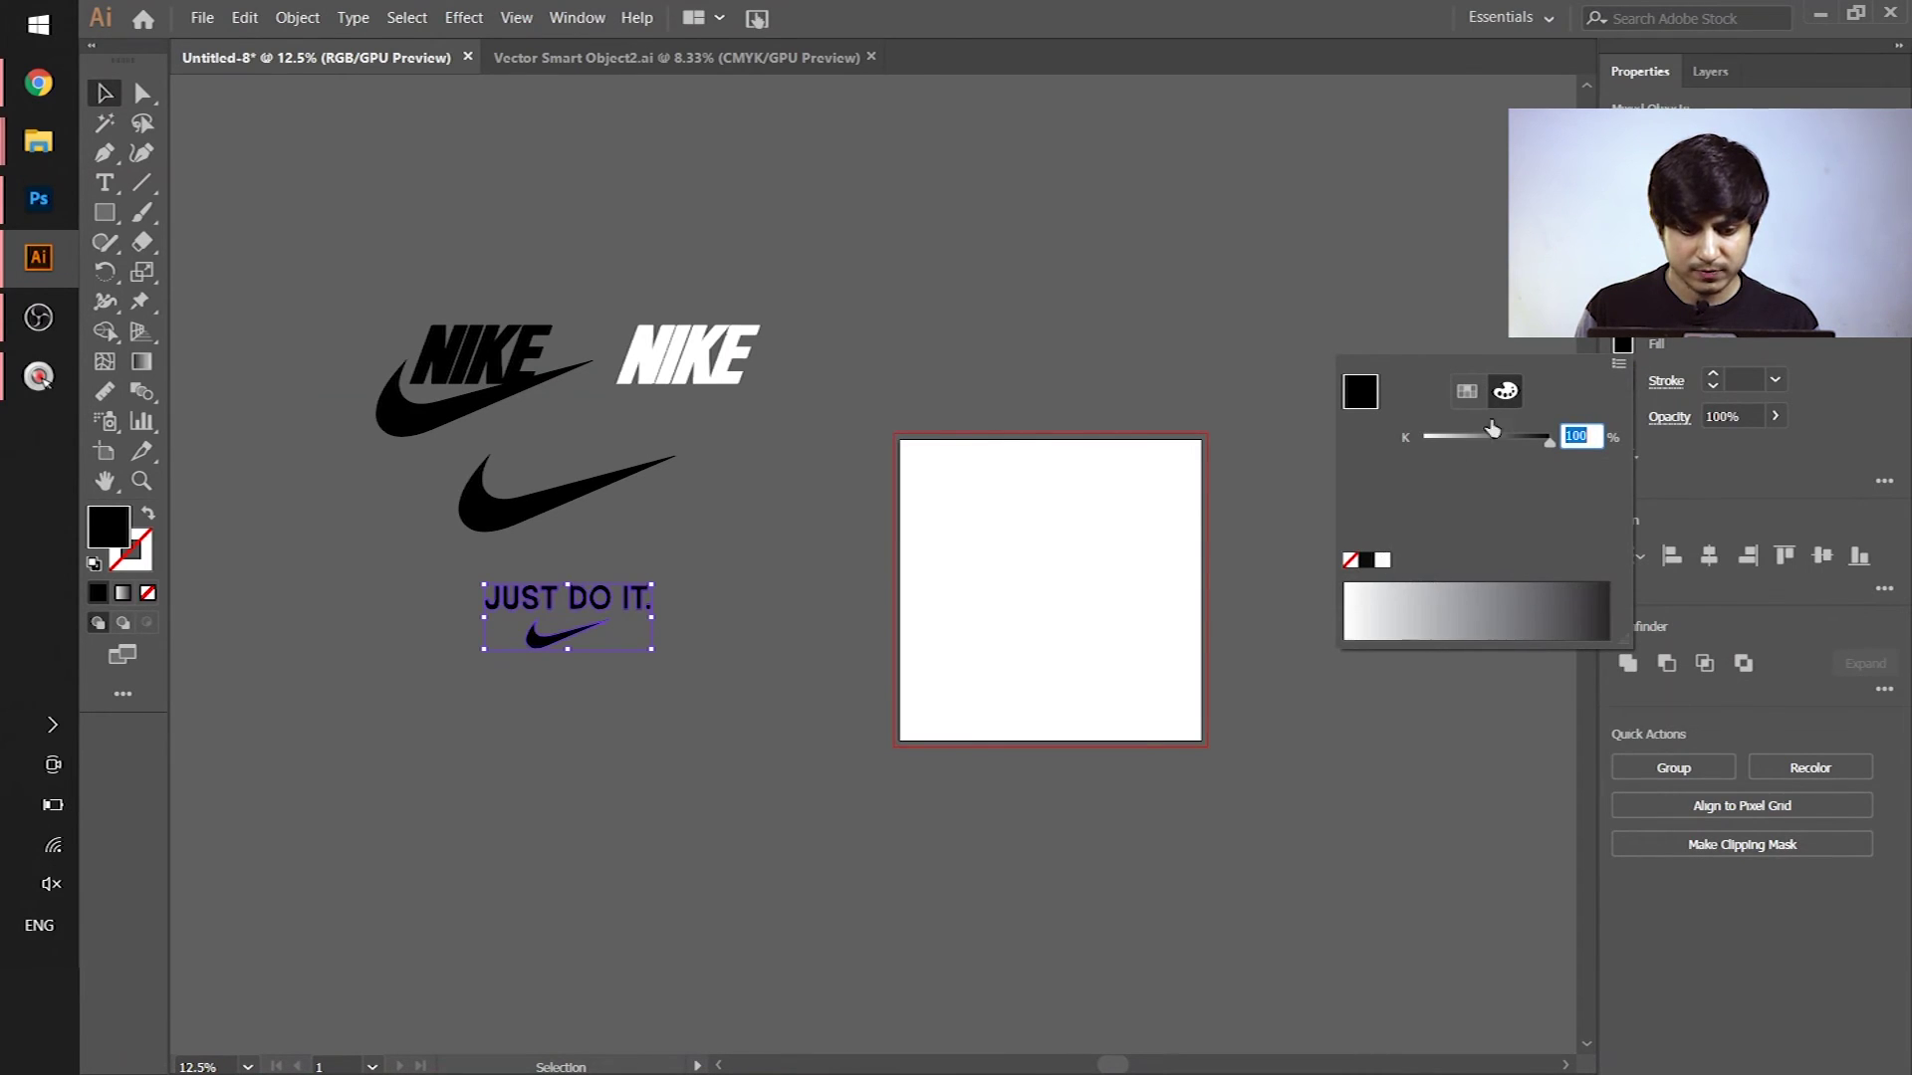
pyautogui.write('0')
pyautogui.click(666, 655)
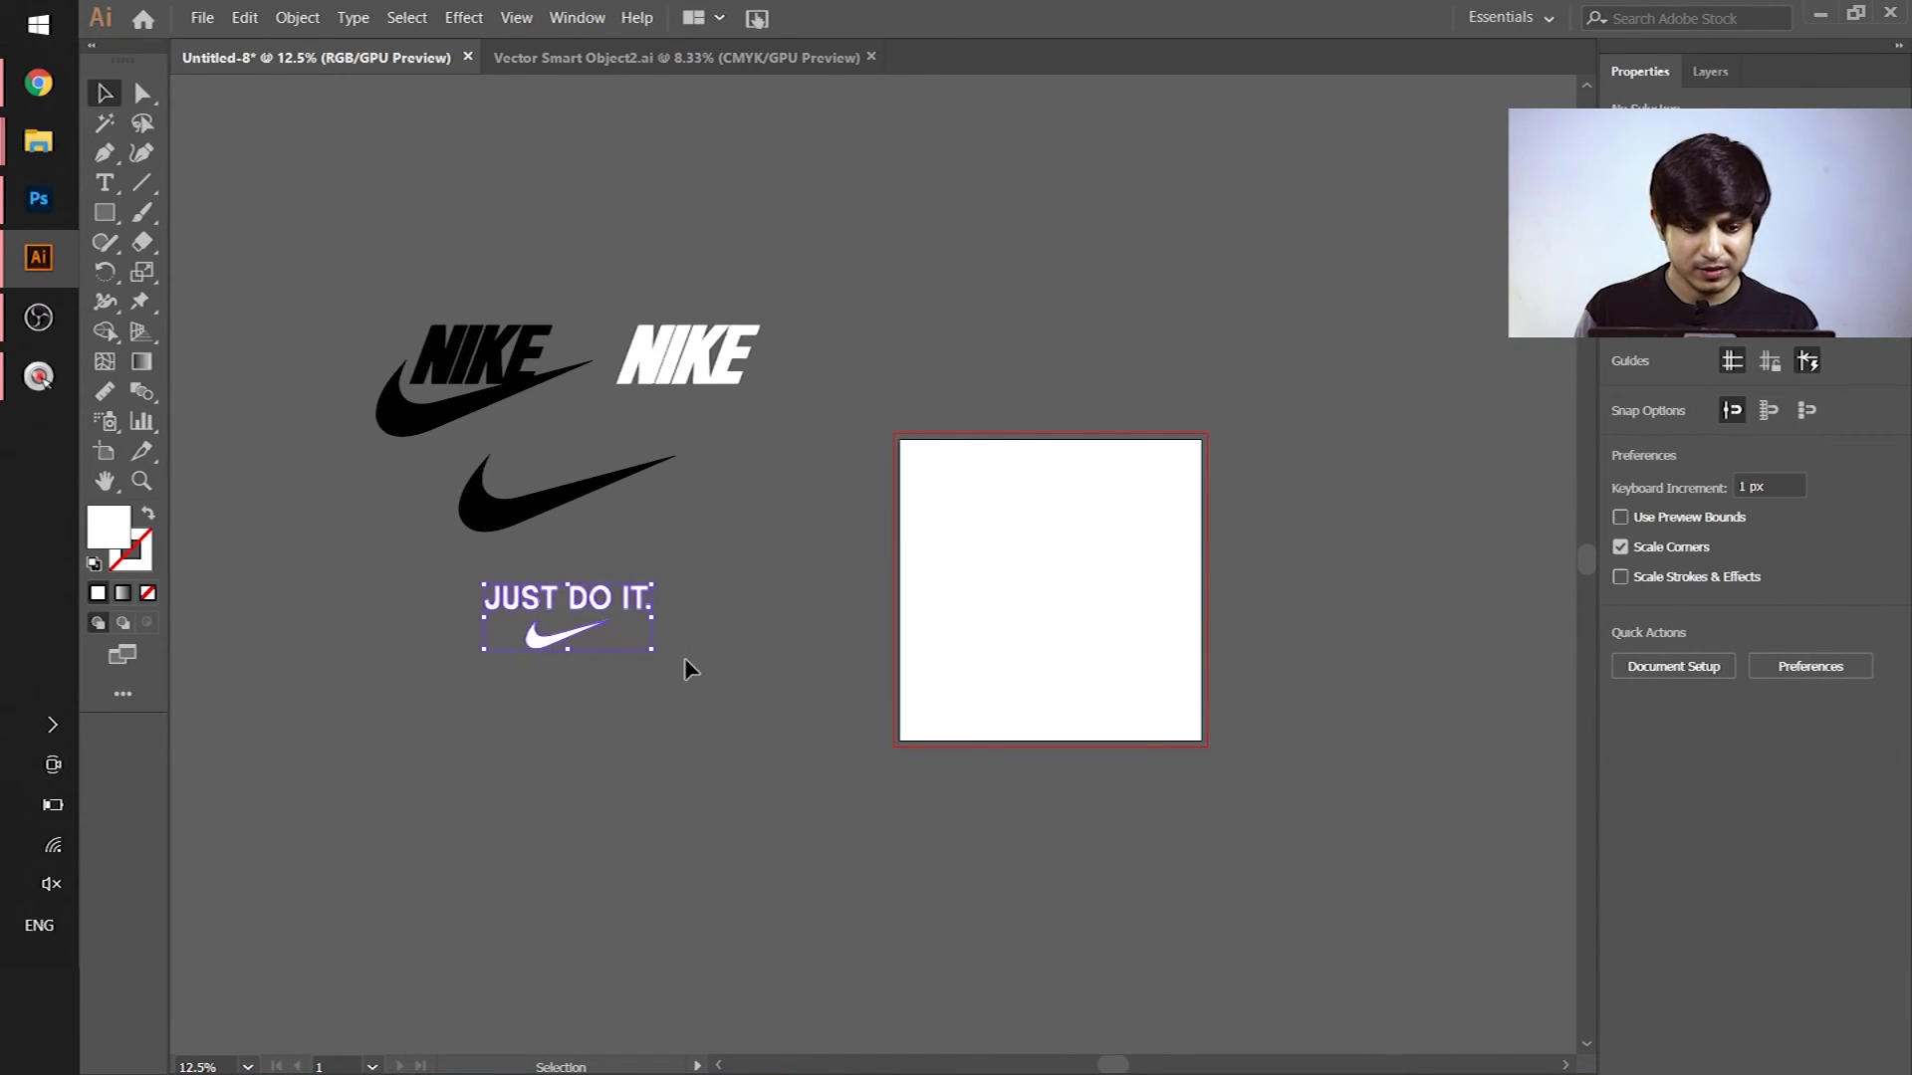
# Bring the white JUST DO IT. logo from Illustrator into the Photoshop banner as a Smart Object and place it just below the NIKE wordmark
pyautogui.hotkey('shift', 'ctrl', 'o')
pyautogui.click(38, 201)
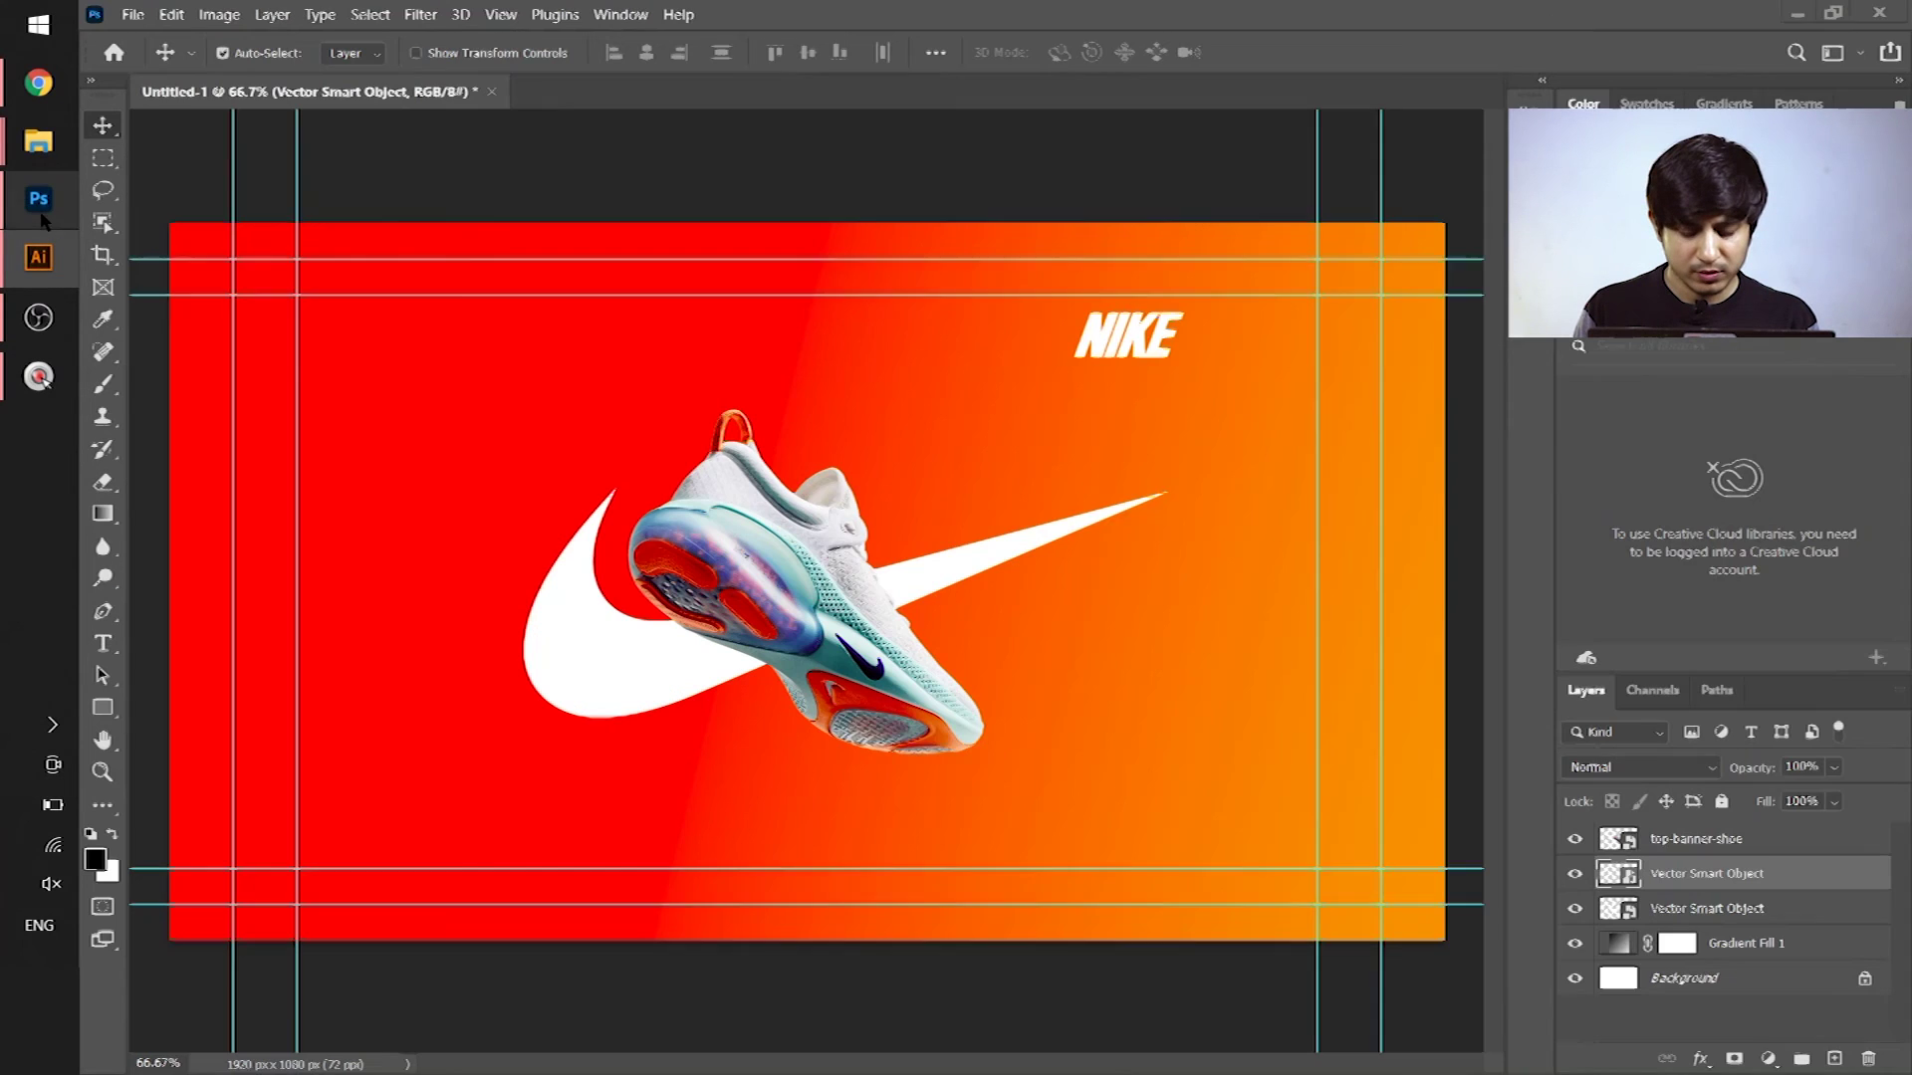
pyautogui.hotkey('ctrl', 'v')
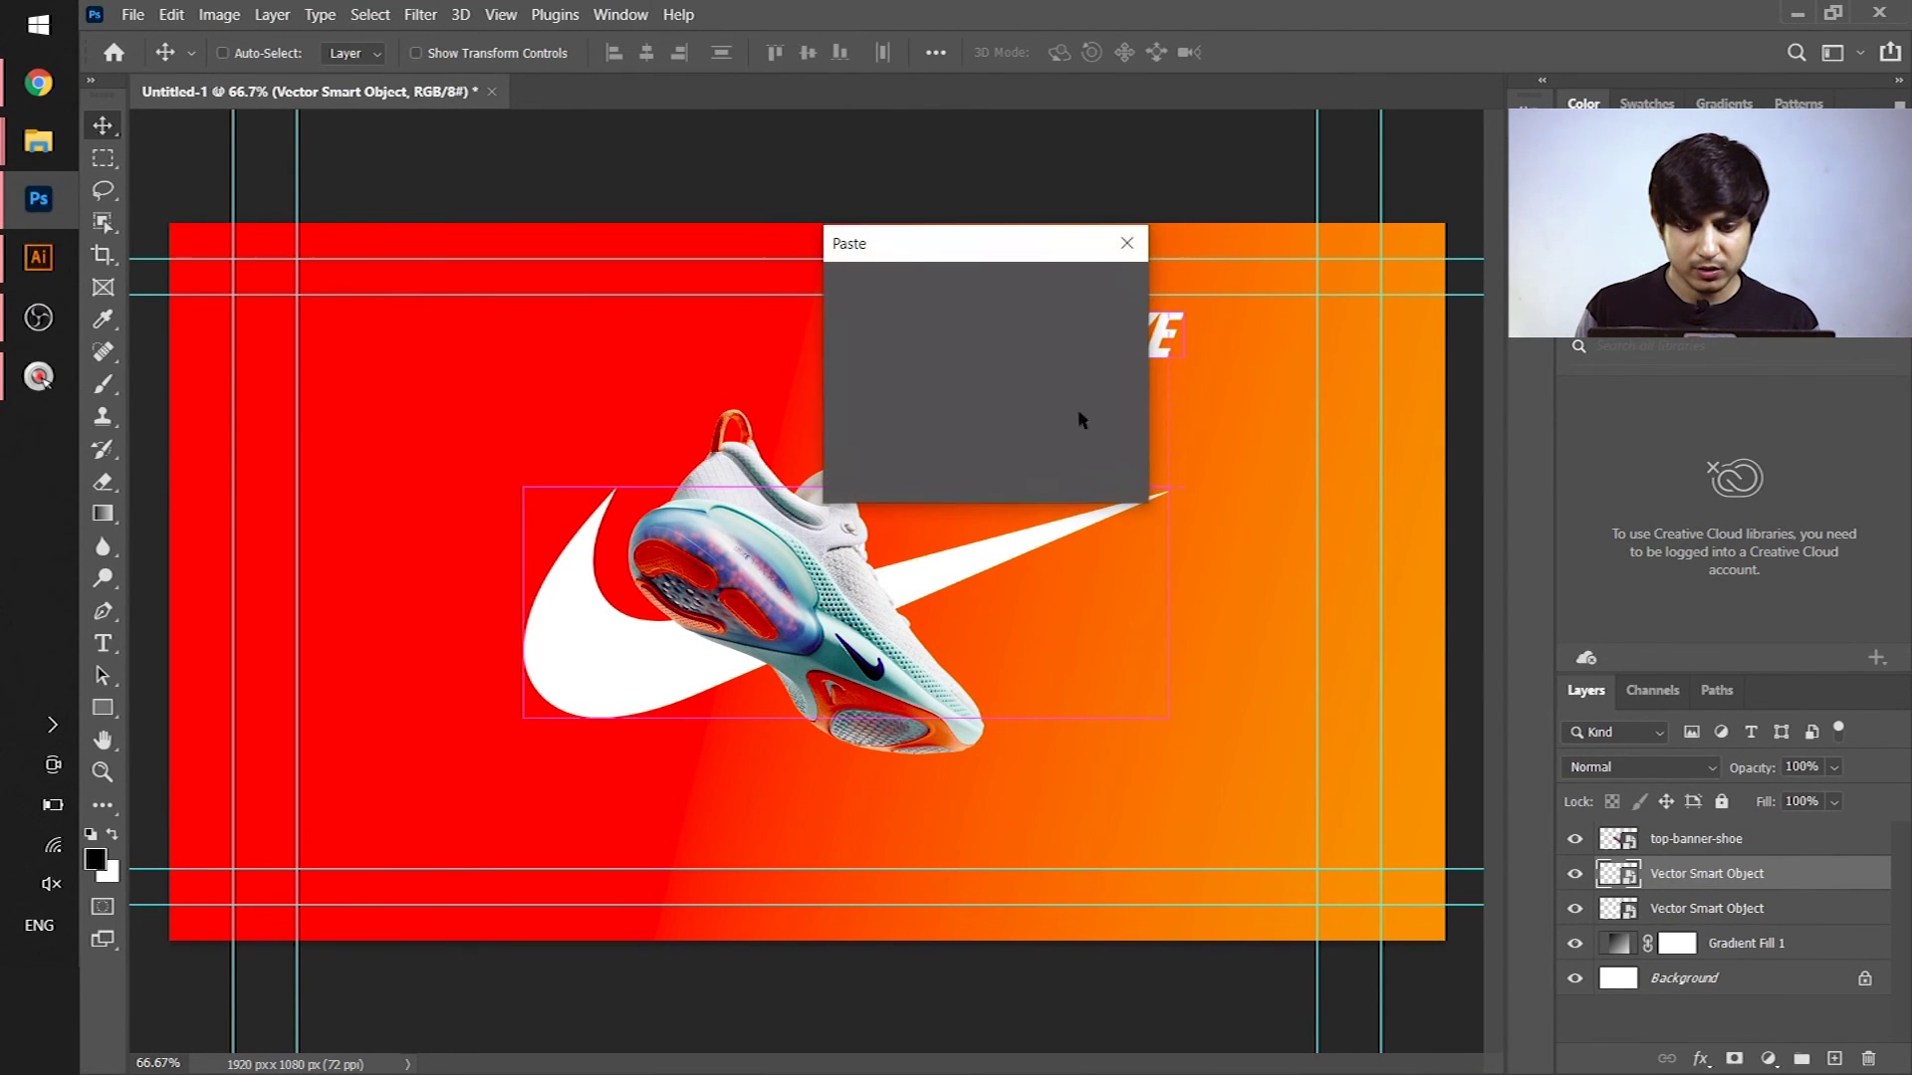
pyautogui.click(1092, 298)
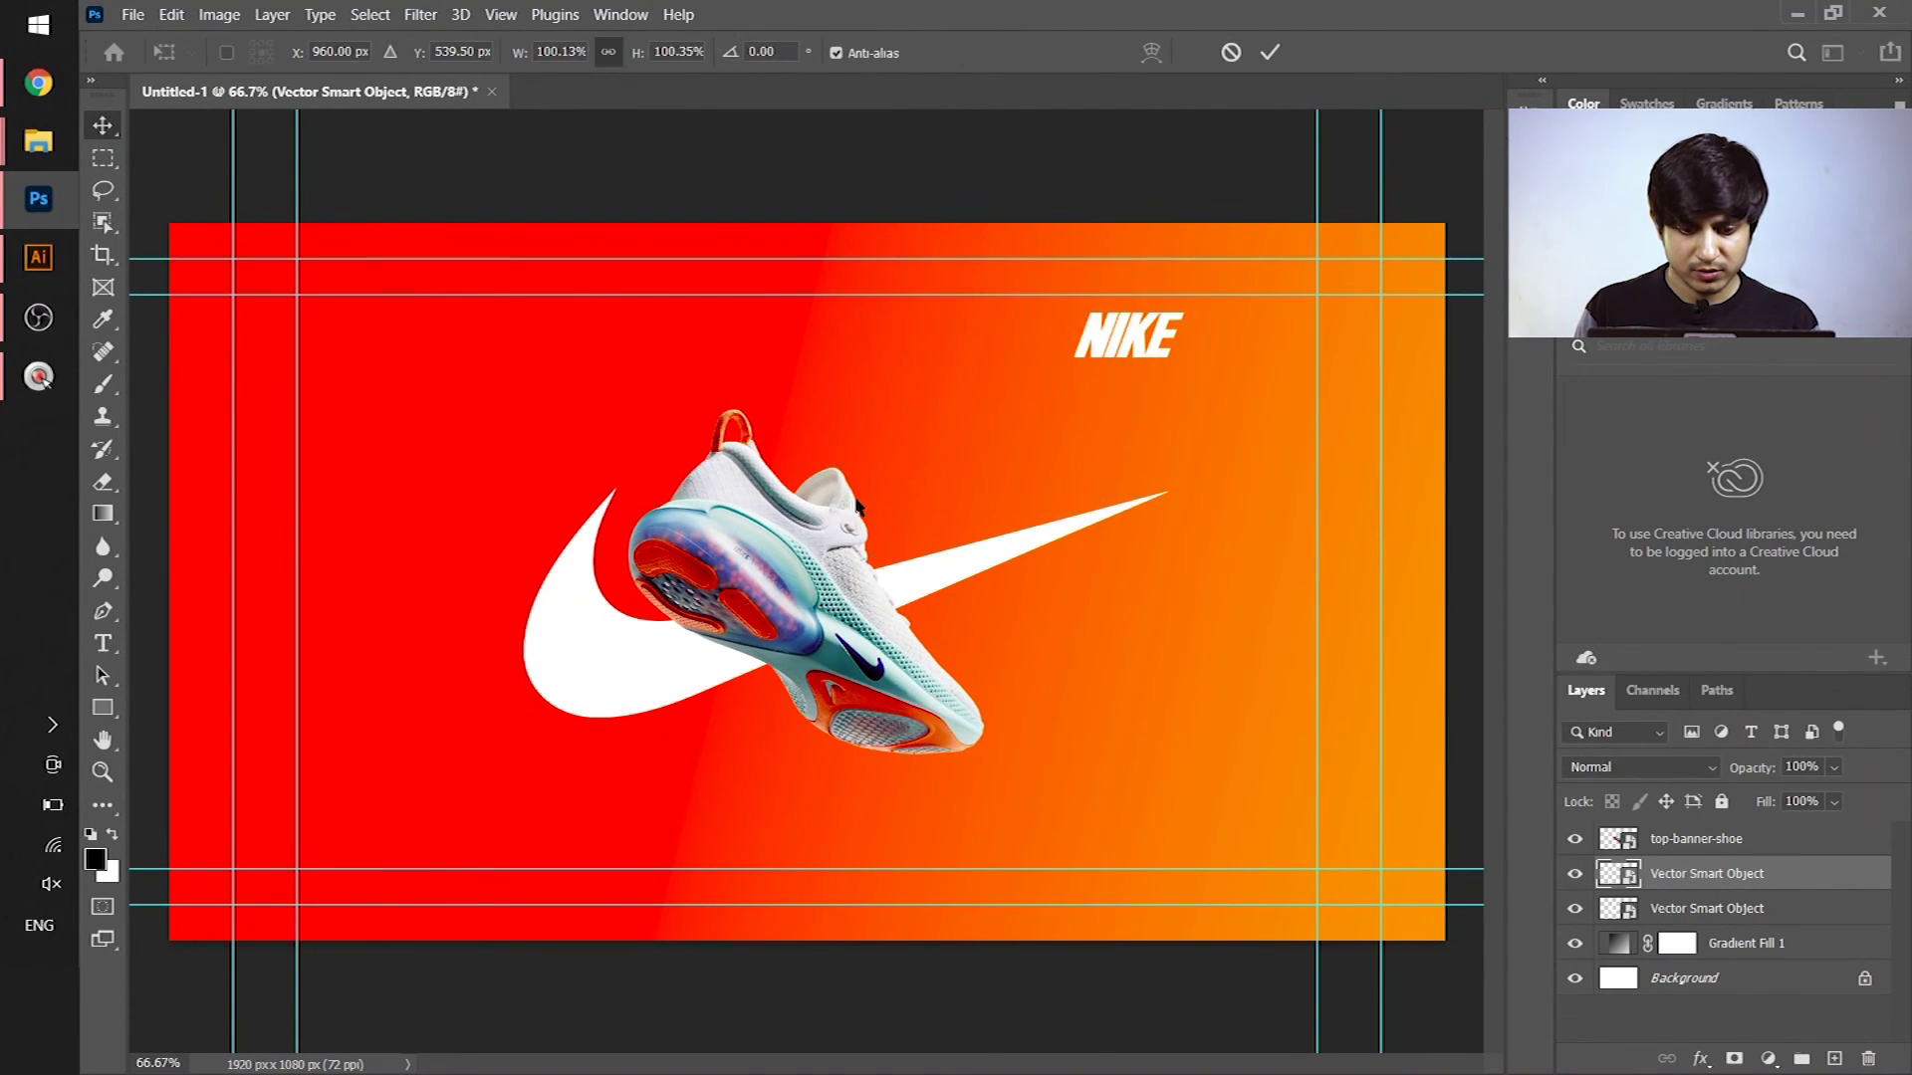
pyautogui.moveTo(903, 550); pyautogui.dragTo(1215, 409)
pyautogui.press('Return')
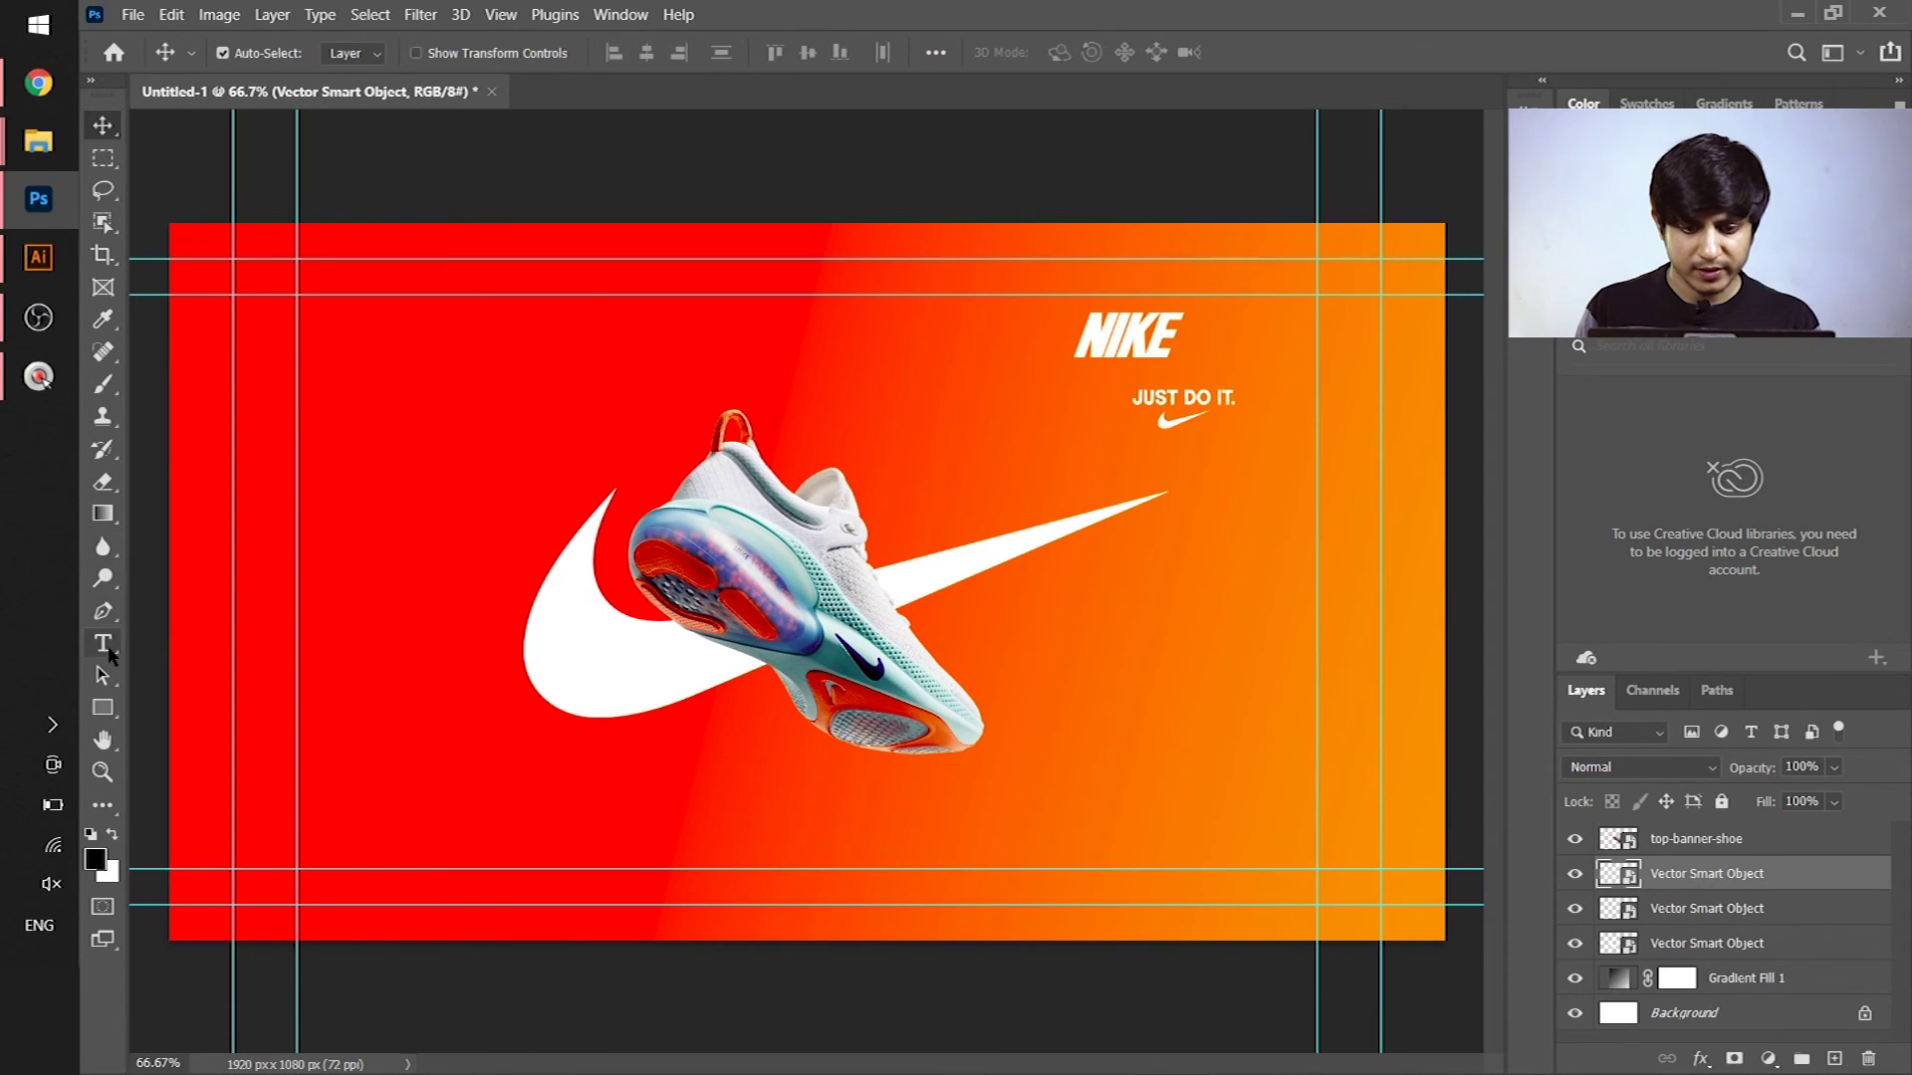
# Add the white text JOYRIDE RUN in Myriad Pro Semibold Italic at about 66 pt and place it beside the NIKE wordmark
pyautogui.press('t')
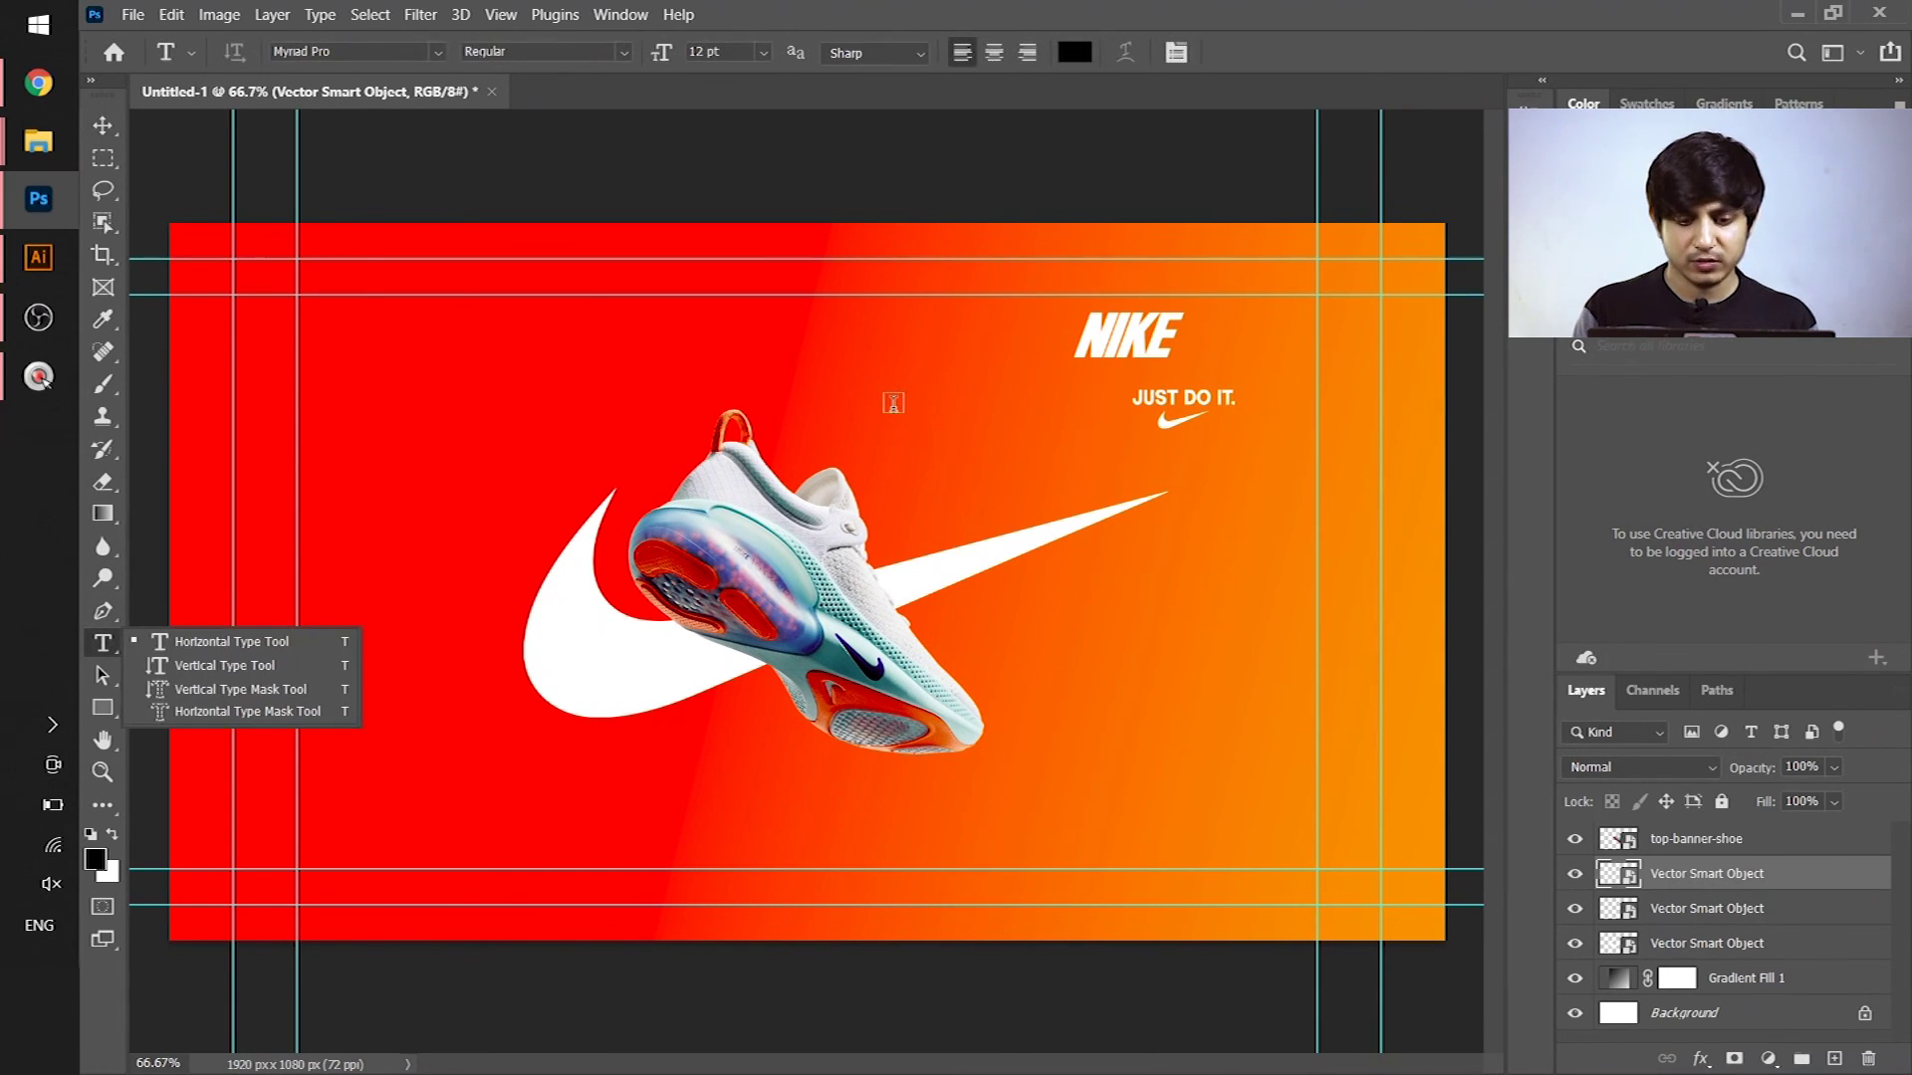
pyautogui.click(893, 405)
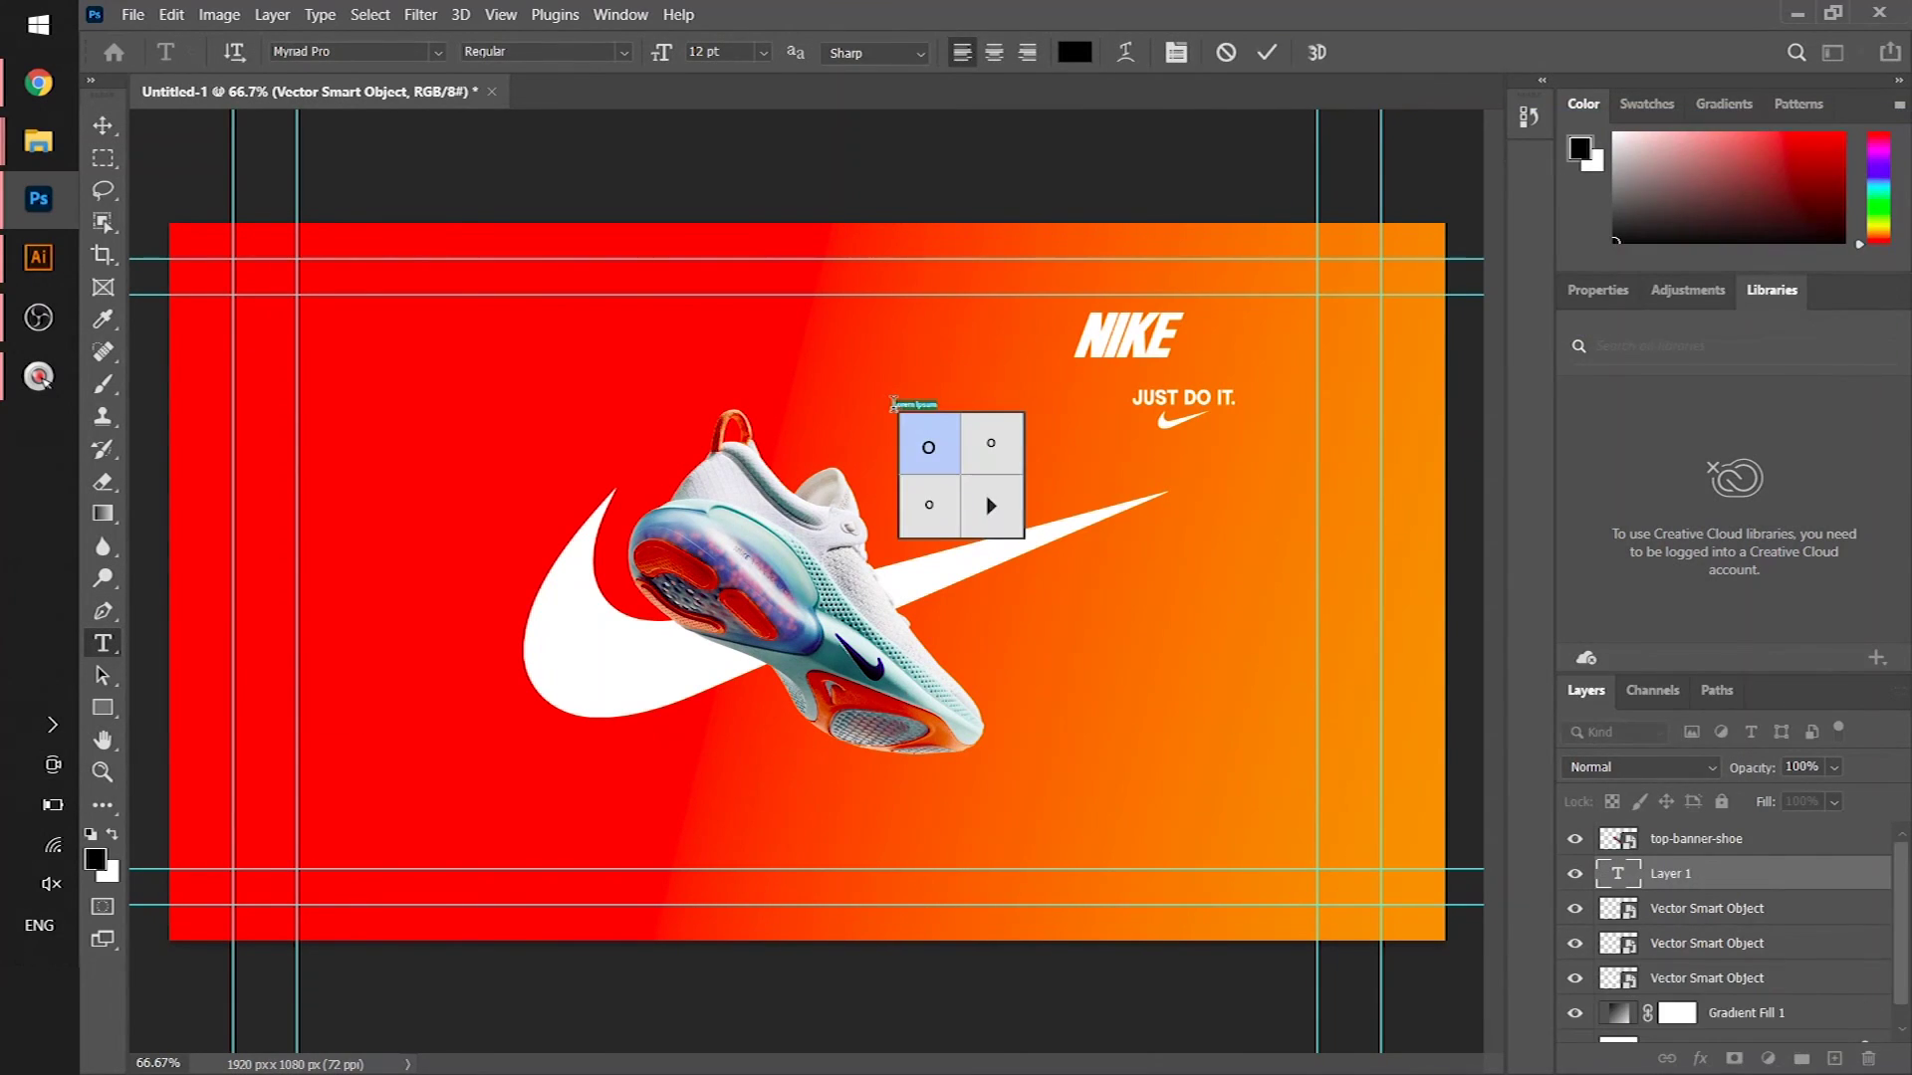
pyautogui.click(1074, 51)
pyautogui.click(1092, 624)
pyautogui.write('JOYRIDE RUN')
pyautogui.moveTo(945, 410); pyautogui.dragTo(1153, 448)
pyautogui.hotkey('ctrl', 'a')
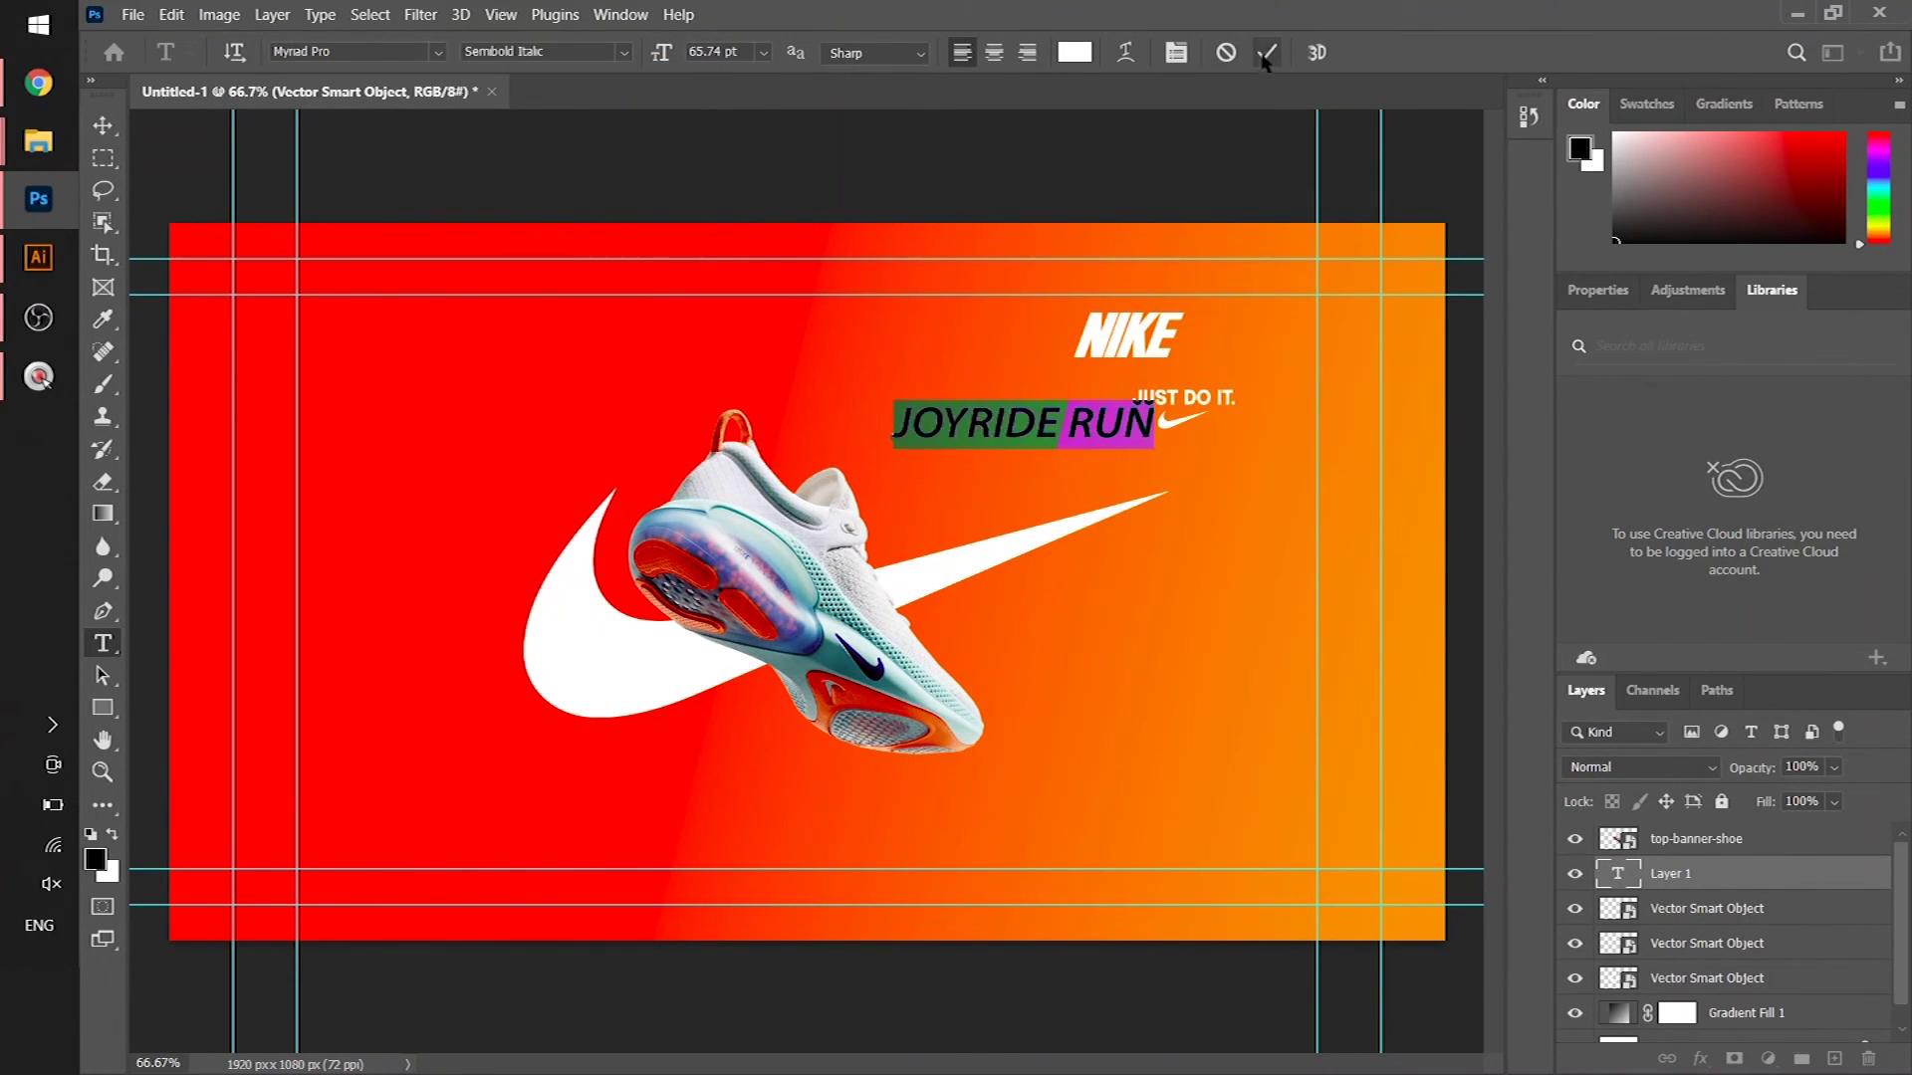
pyautogui.click(1266, 52)
pyautogui.moveTo(996, 423); pyautogui.dragTo(1245, 336)
# Duplicate the white swoosh behind the other logos, enlarge the copy across most of the banner and set its opacity to 34%
pyautogui.click(1707, 943)
pyautogui.hotkey('ctrl', 't')
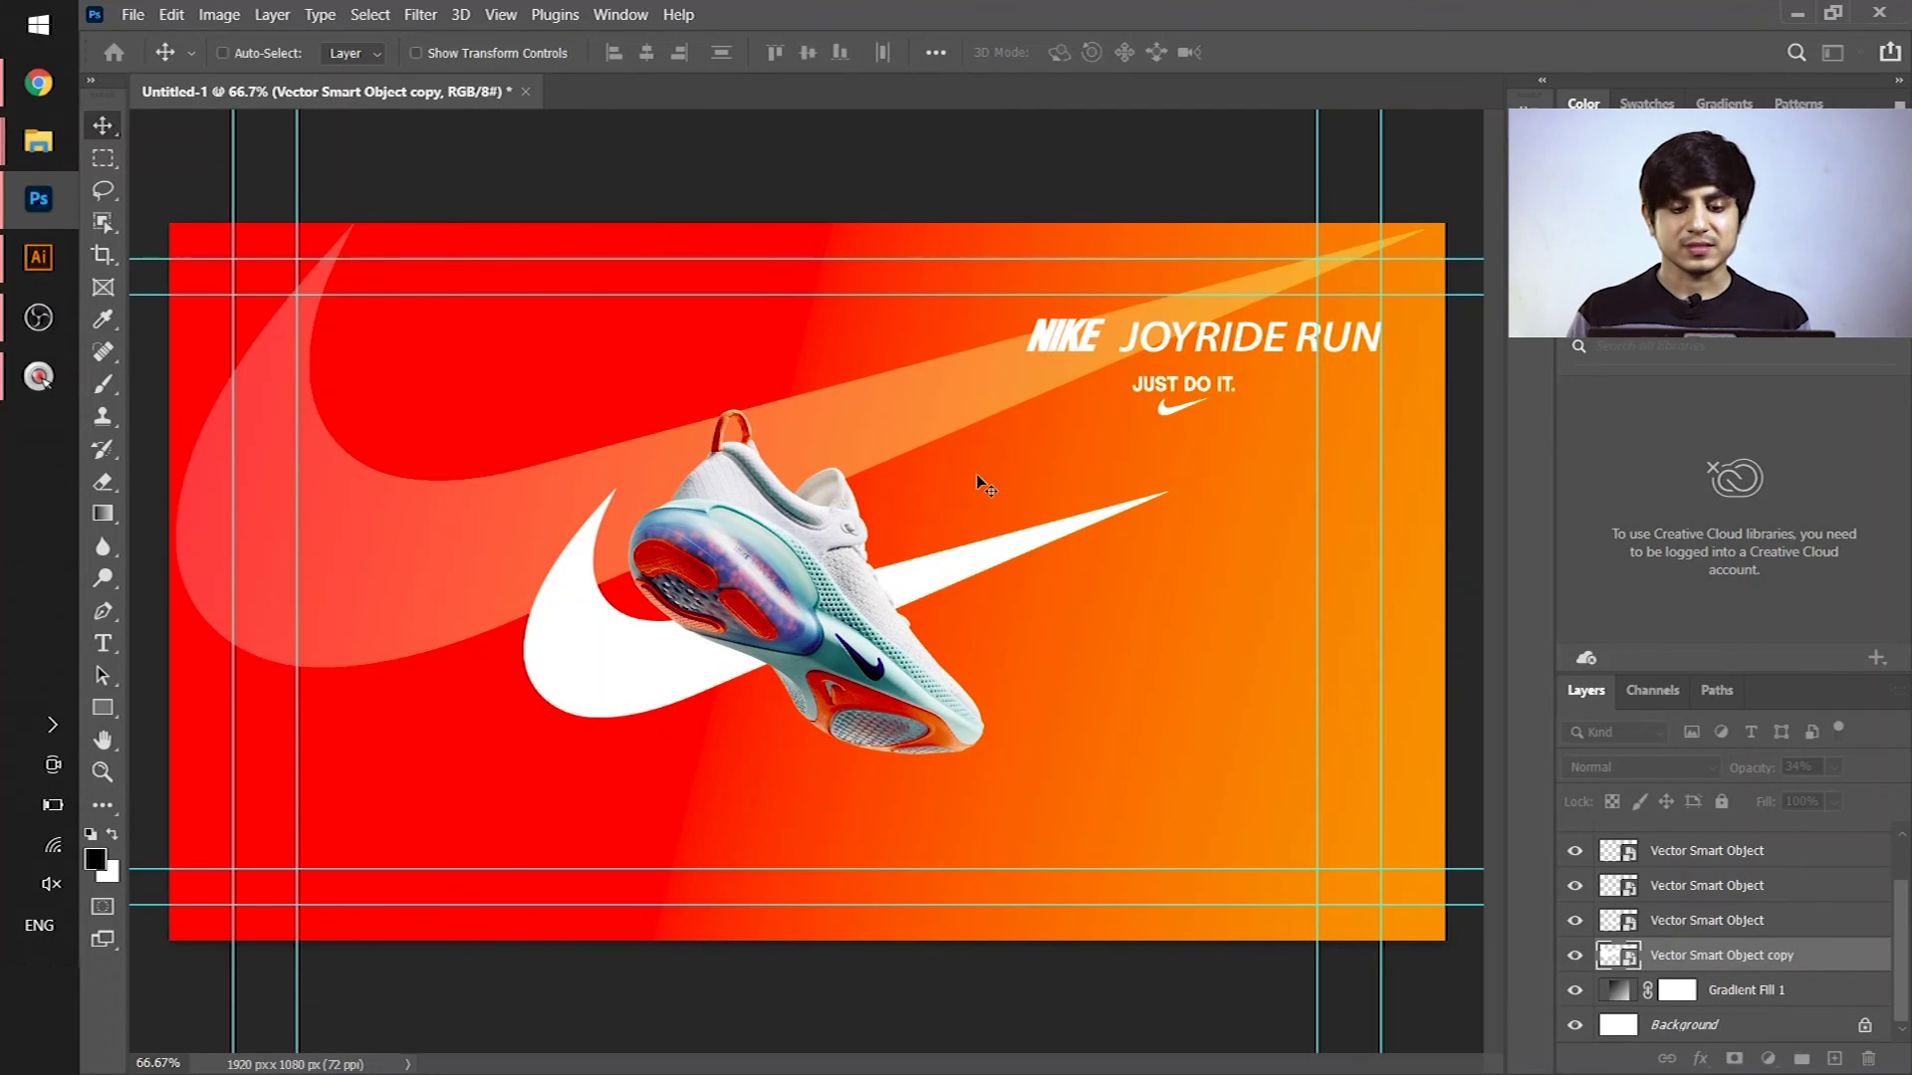
# Start creating a new Photoshop document
pyautogui.hotkey('ctrl', 'n')
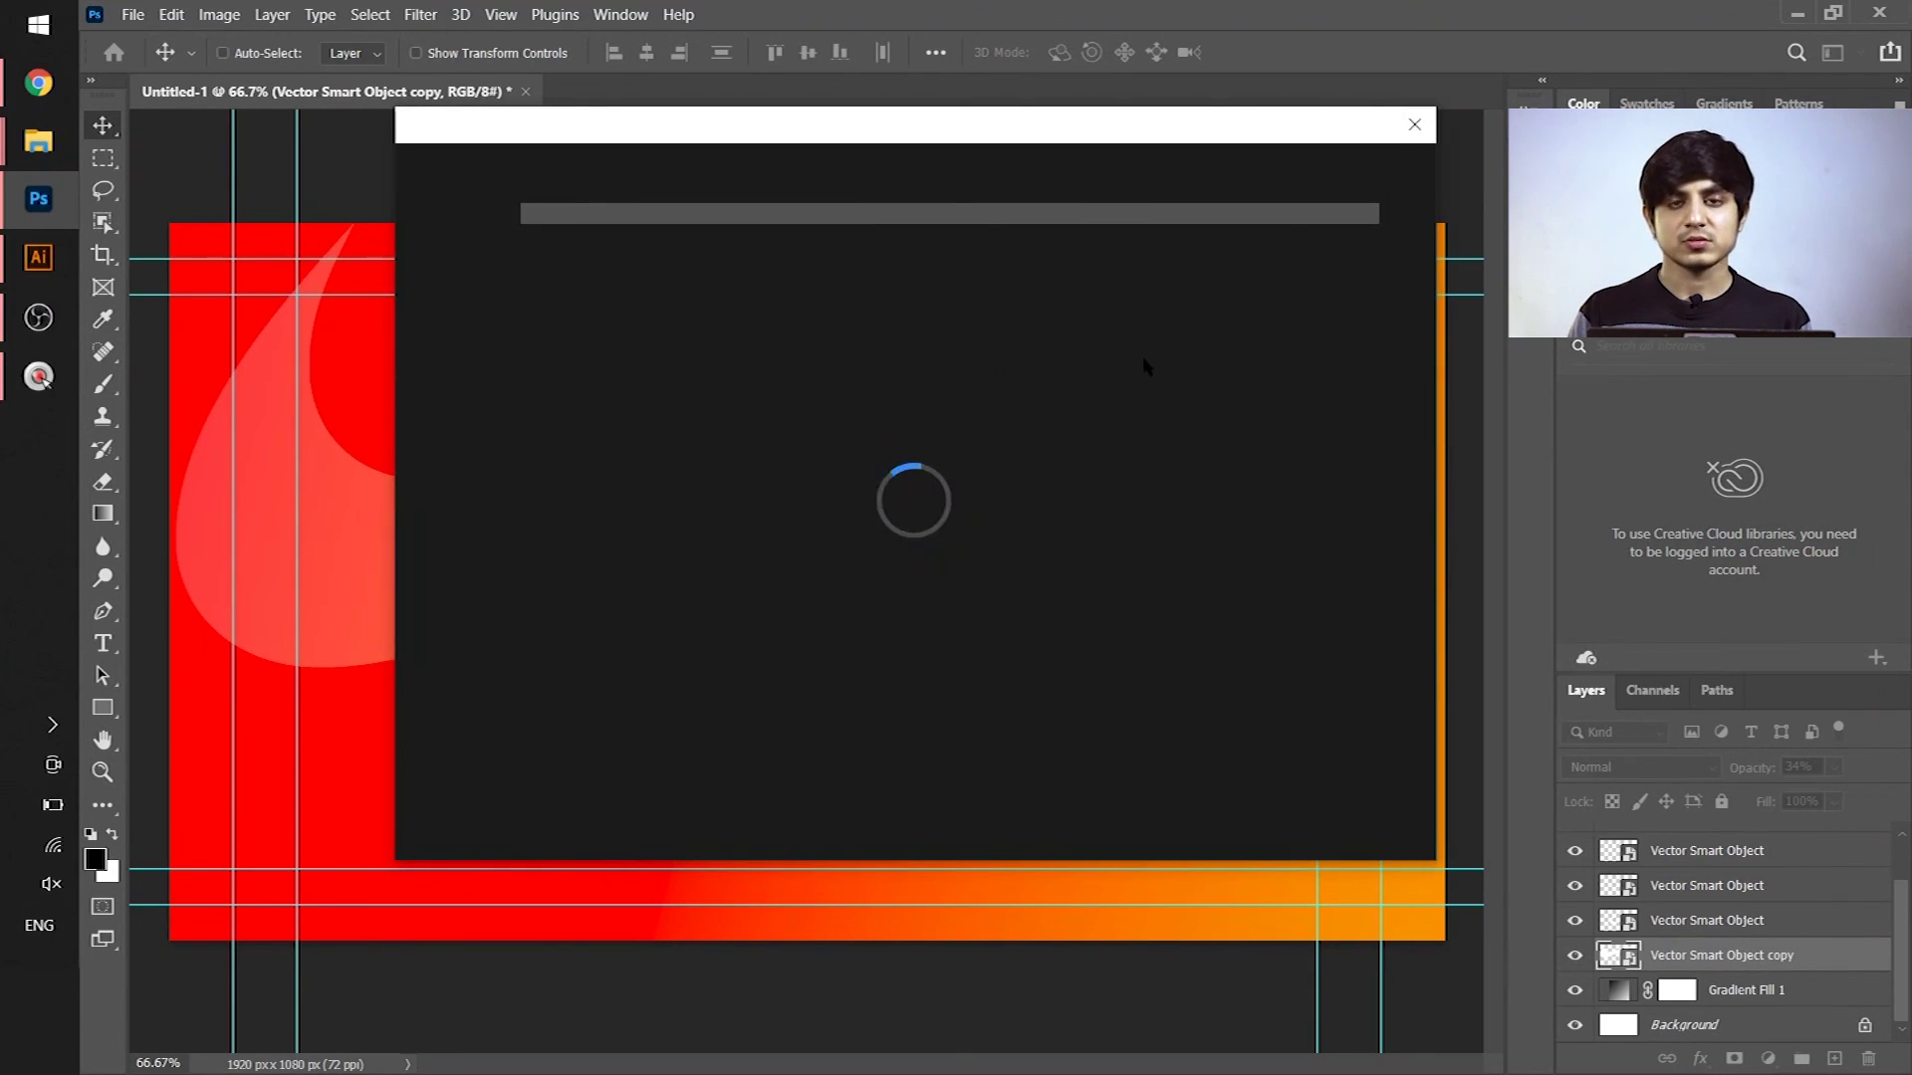